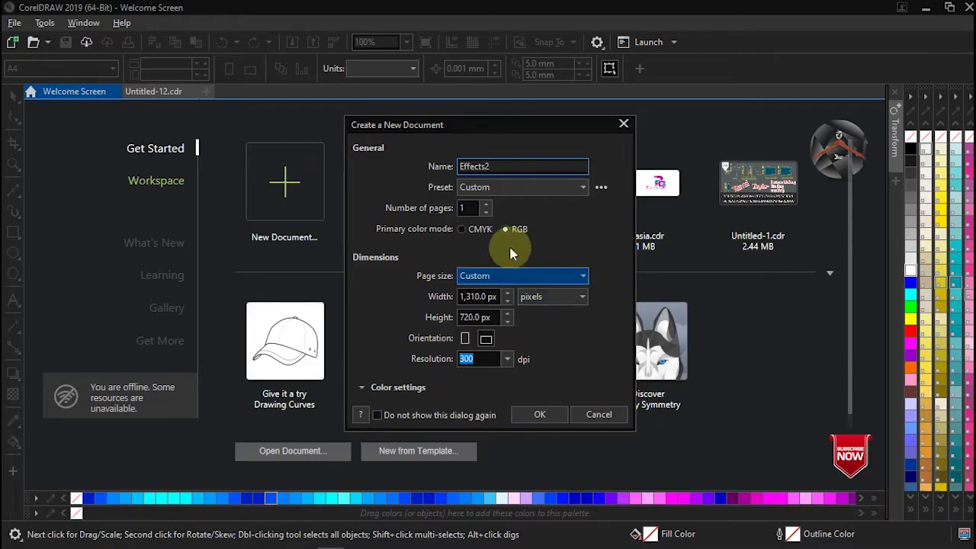
# Create Effects2 as an RGB document, 1310 × 720 px at 300 dpi.
pyautogui.click(517, 228)
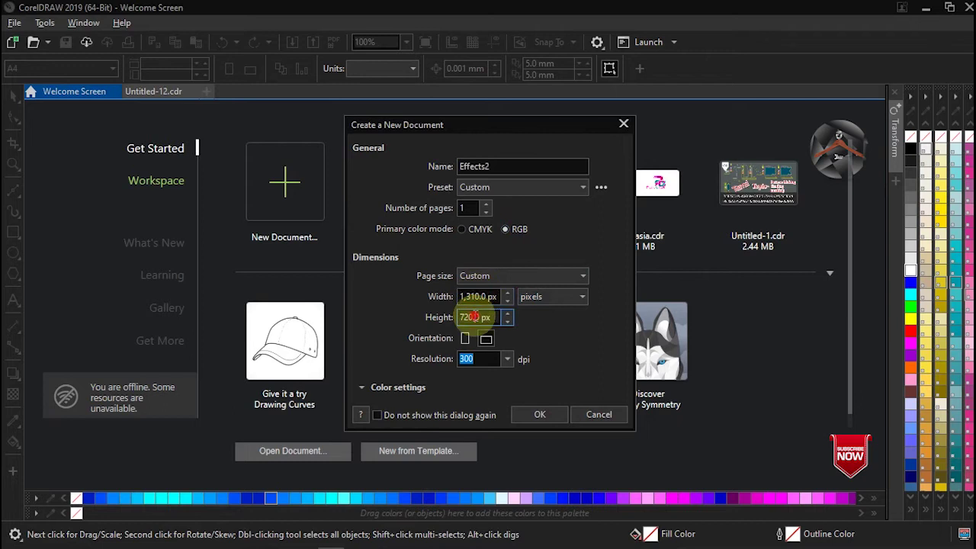
pyautogui.click(552, 297)
pyautogui.click(539, 351)
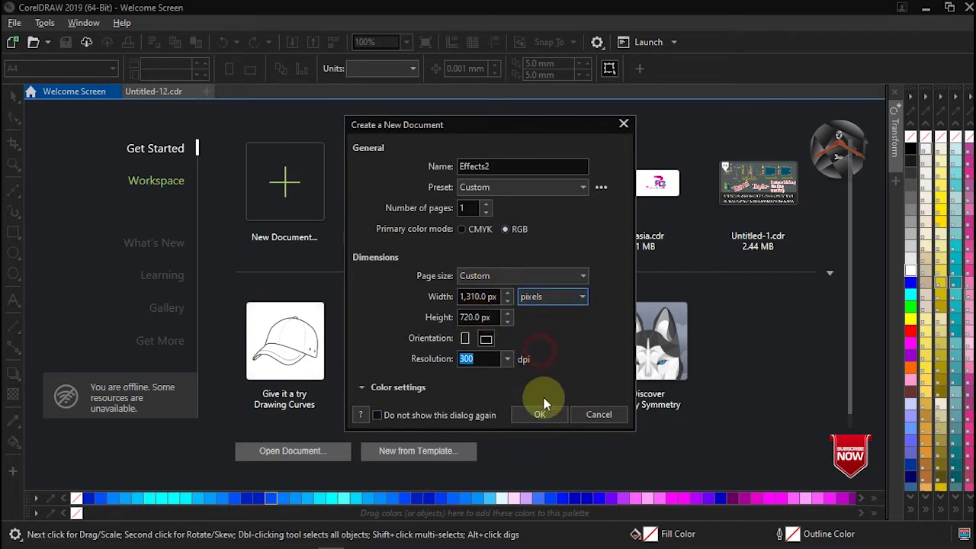
pyautogui.click(543, 414)
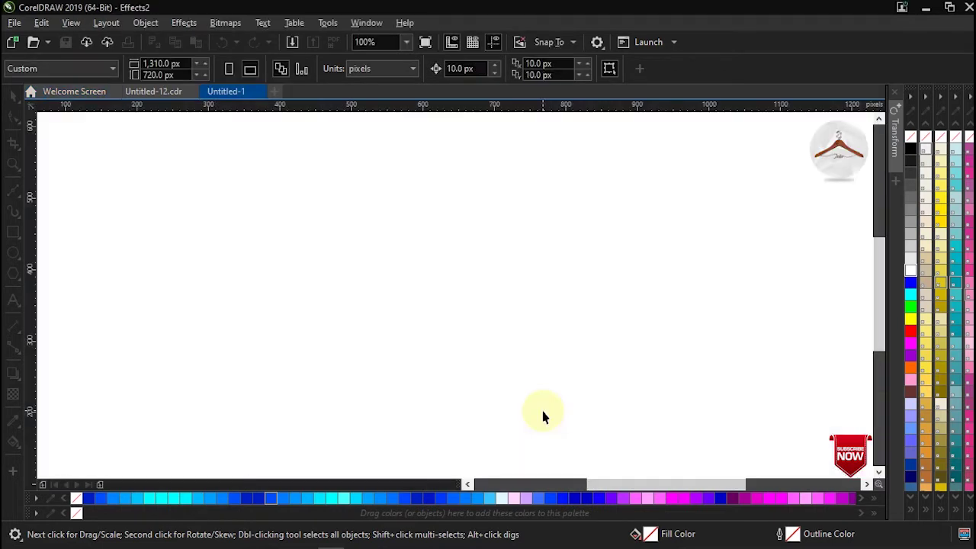
# Draw a rectangle covering the whole page, filled black with no outline.
pyautogui.rightClick(386, 361)
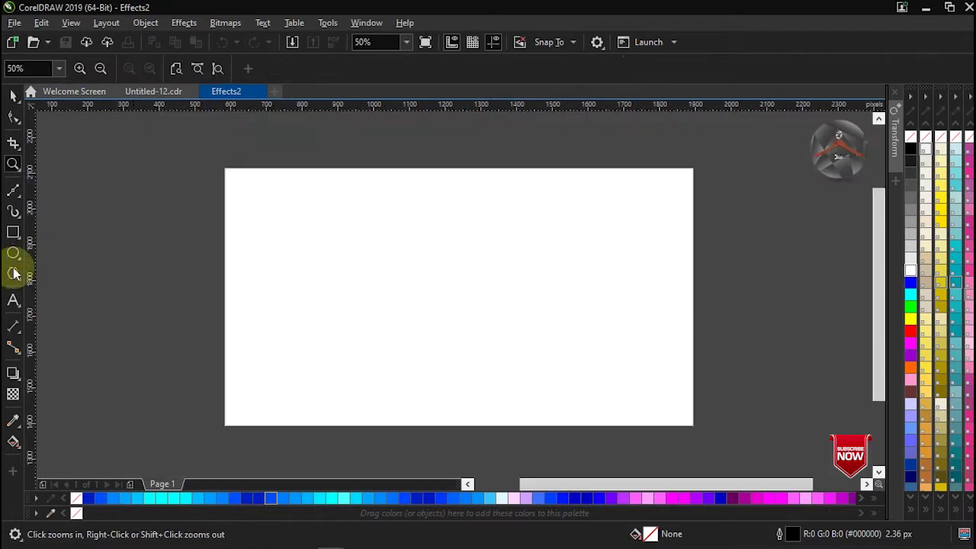
pyautogui.press('F6')
pyautogui.moveTo(225, 168); pyautogui.dragTo(693, 425)
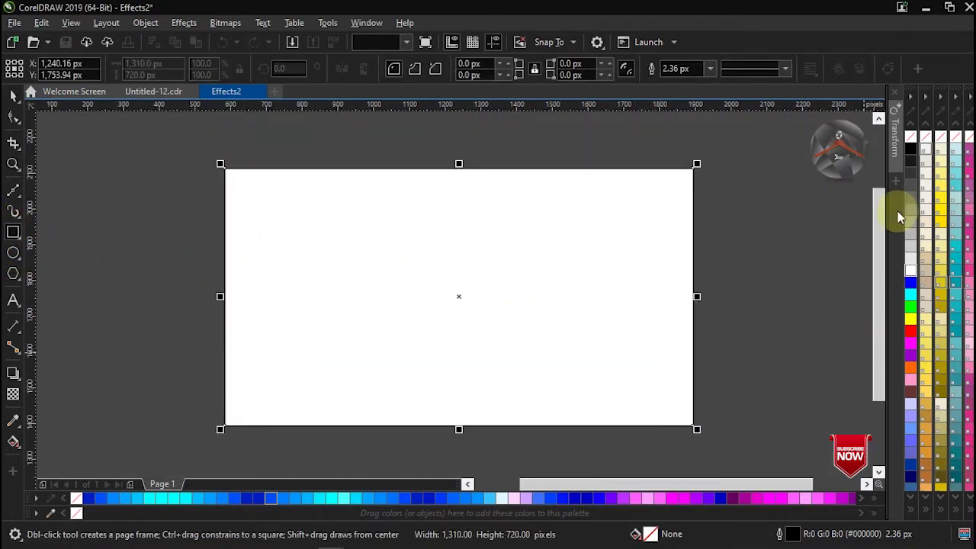
pyautogui.click(909, 148)
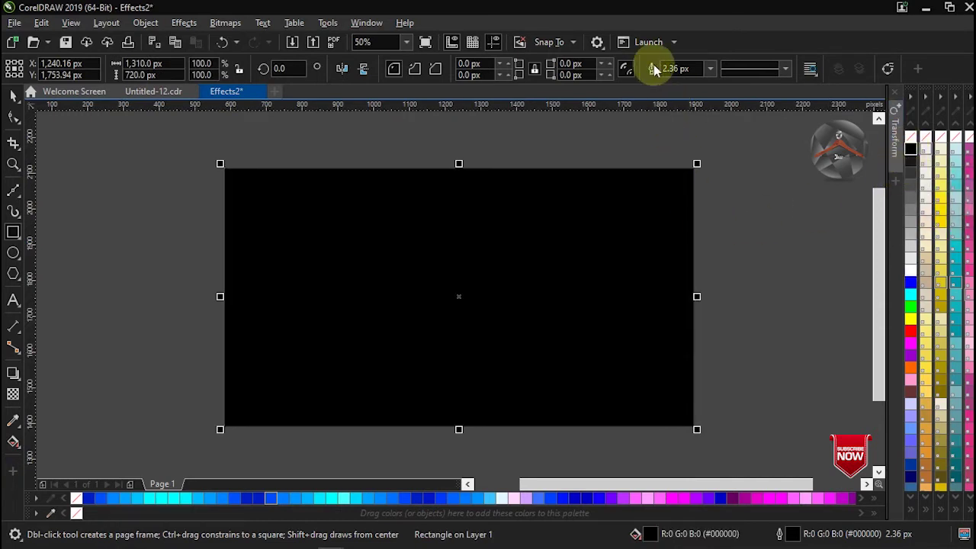
pyautogui.click(709, 69)
pyautogui.click(679, 77)
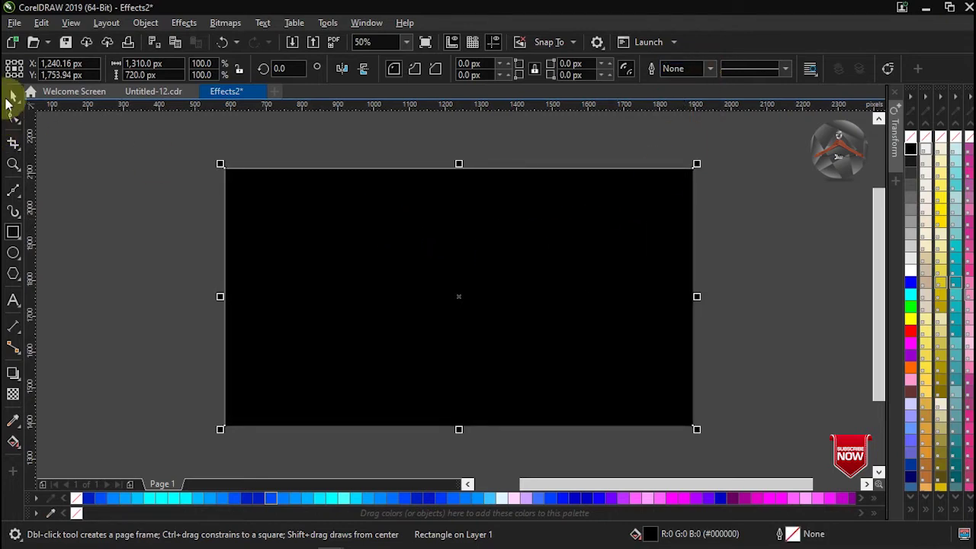
# Lock the black background rectangle and zoom the view to 100%.
pyautogui.rightClick(388, 252)
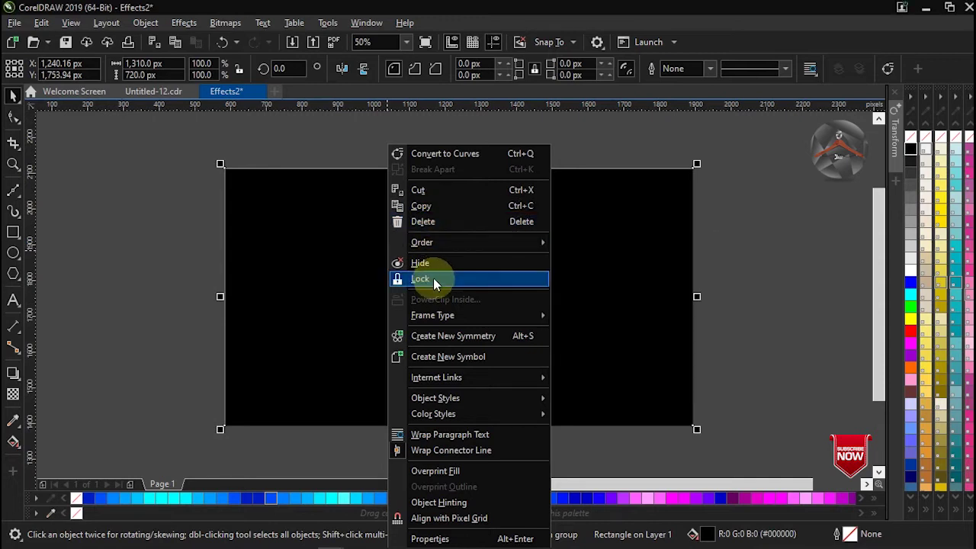
pyautogui.click(434, 278)
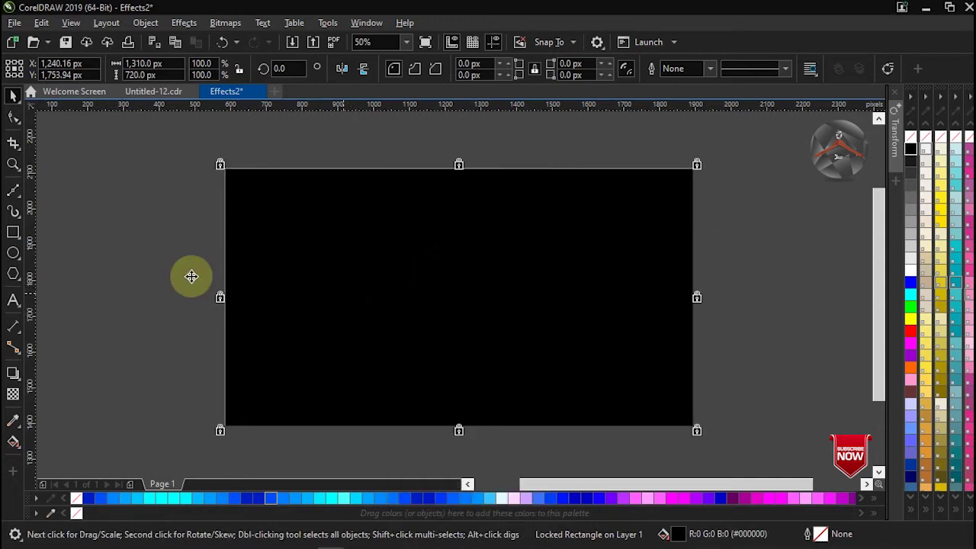
pyautogui.click(387, 39)
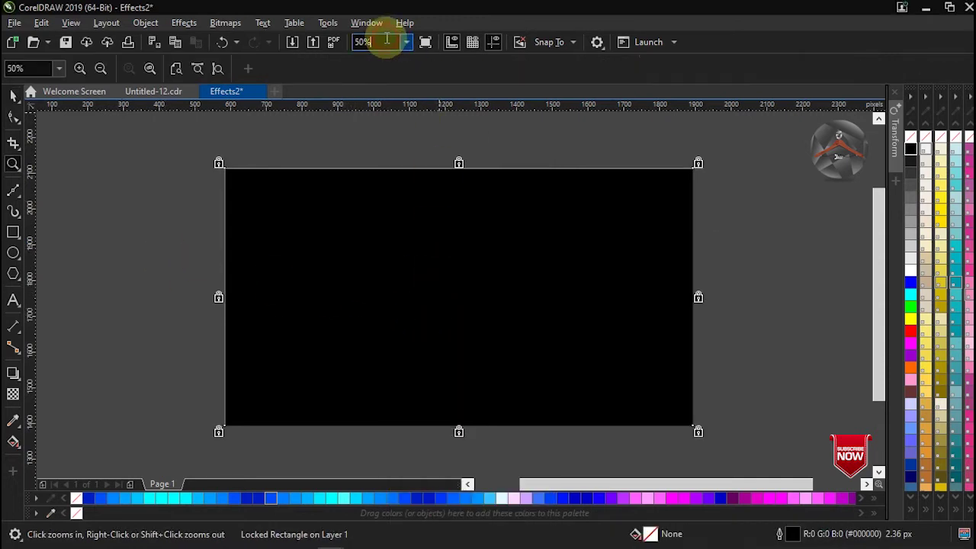
pyautogui.write('100')
pyautogui.press('Return')
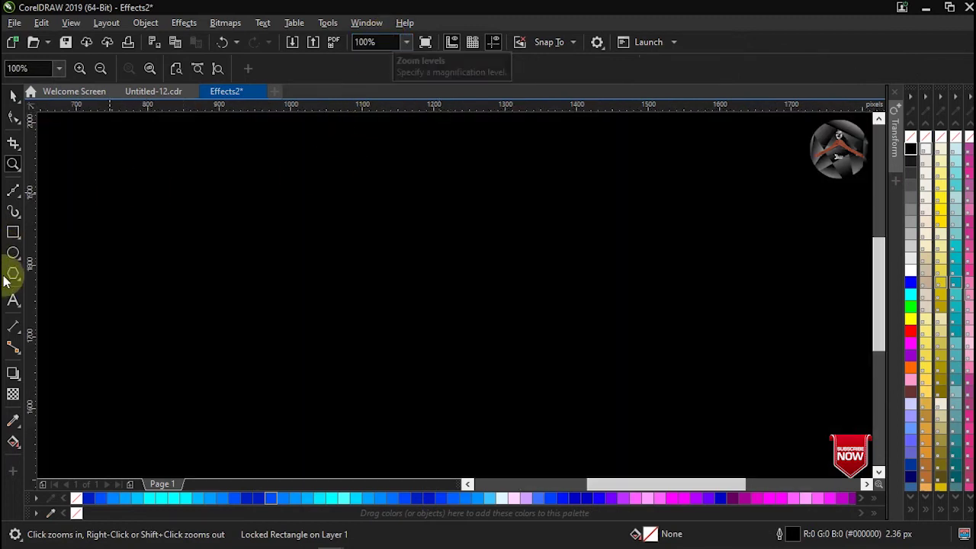
pyautogui.rightClick(909, 273)
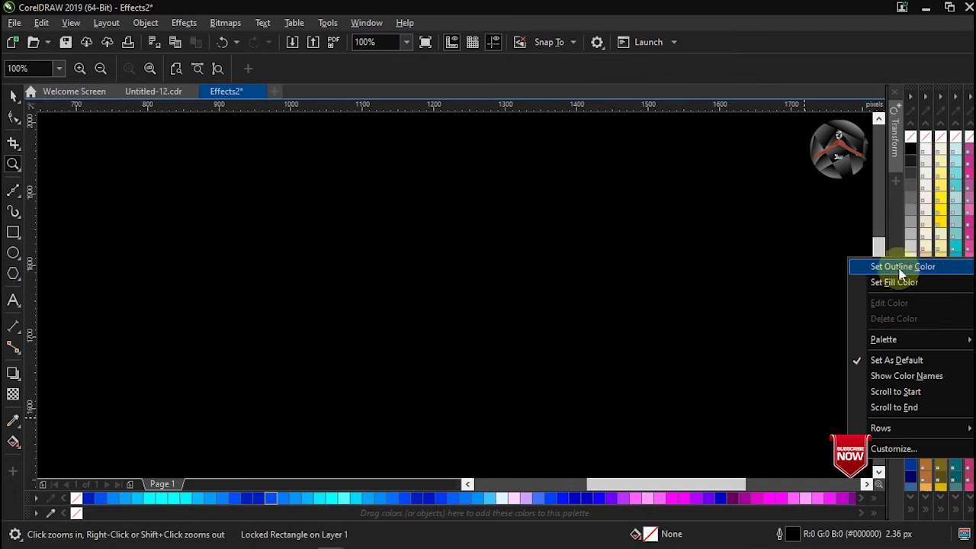
# Make white the outline colour and draw a large three-sided polygon across the page centre.
pyautogui.click(906, 267)
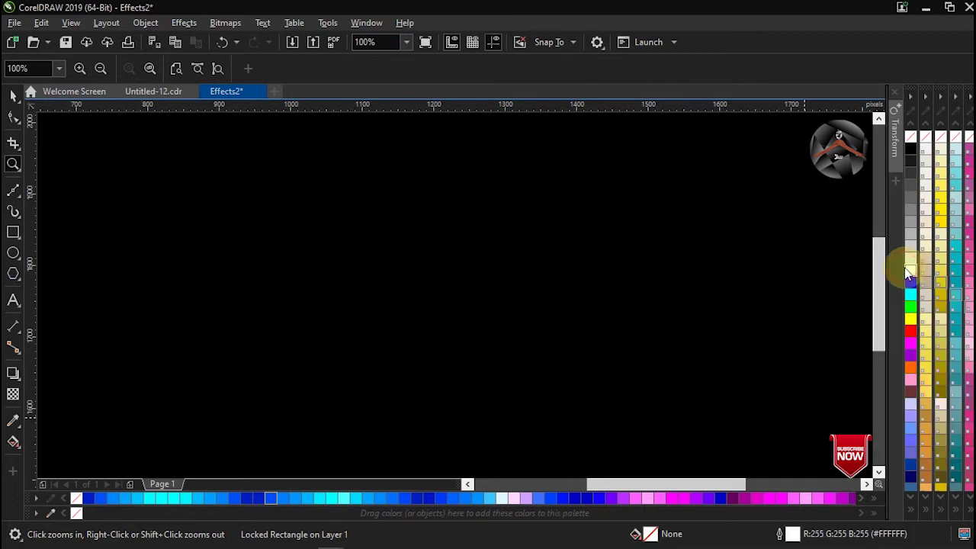
pyautogui.click(11, 274)
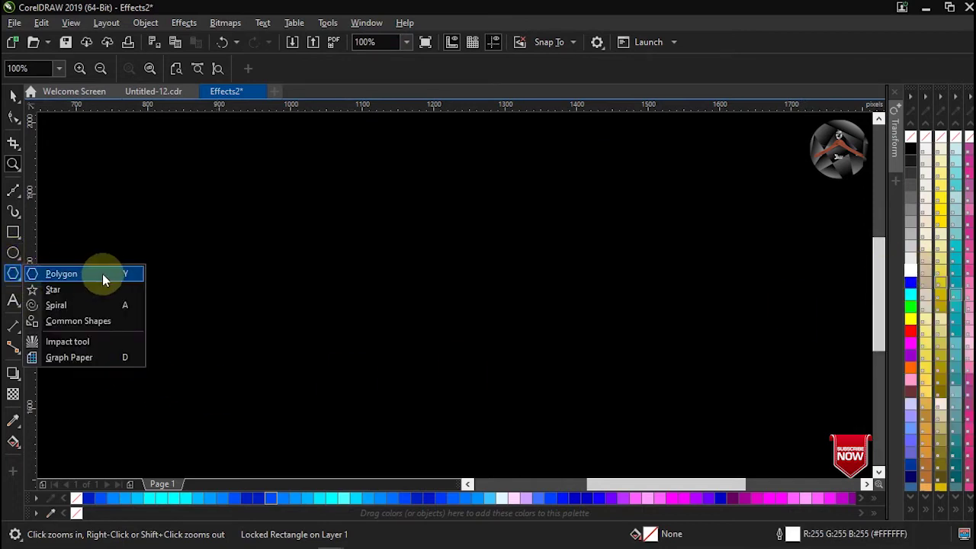
pyautogui.click(103, 274)
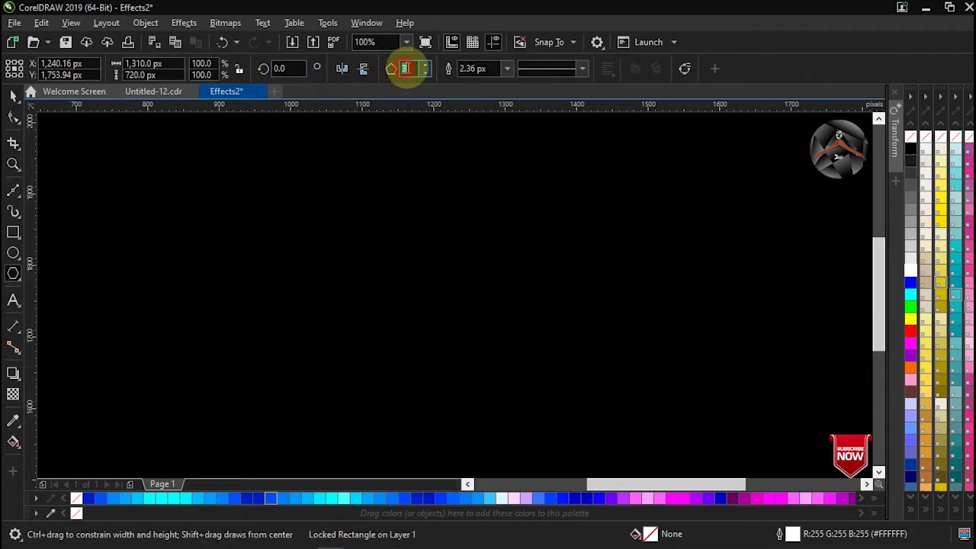
pyautogui.moveTo(420, 284)
pyautogui.mouseDown()
pyautogui.moveTo(449, 309)
pyautogui.moveTo(627, 364)
pyautogui.mouseUp()
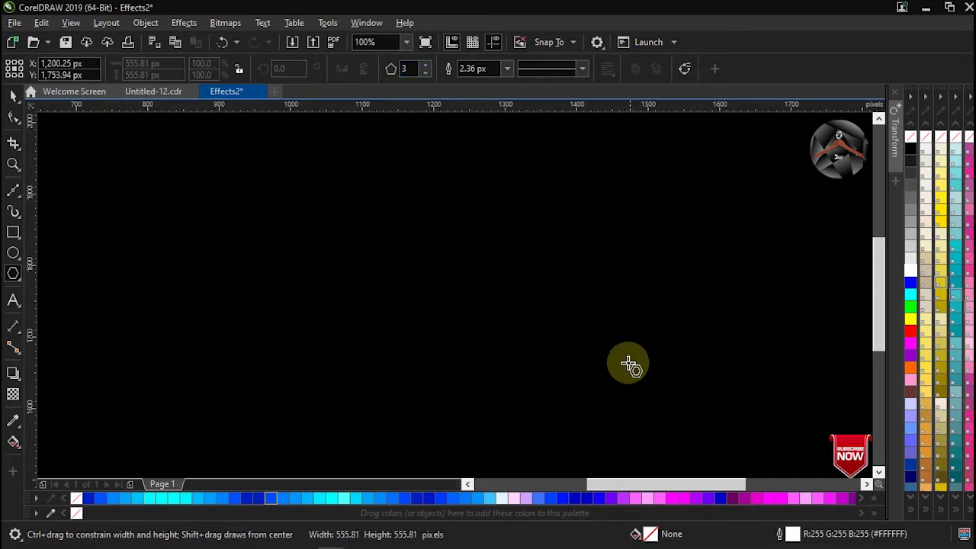
pyautogui.moveTo(437, 251); pyautogui.dragTo(438, 277)
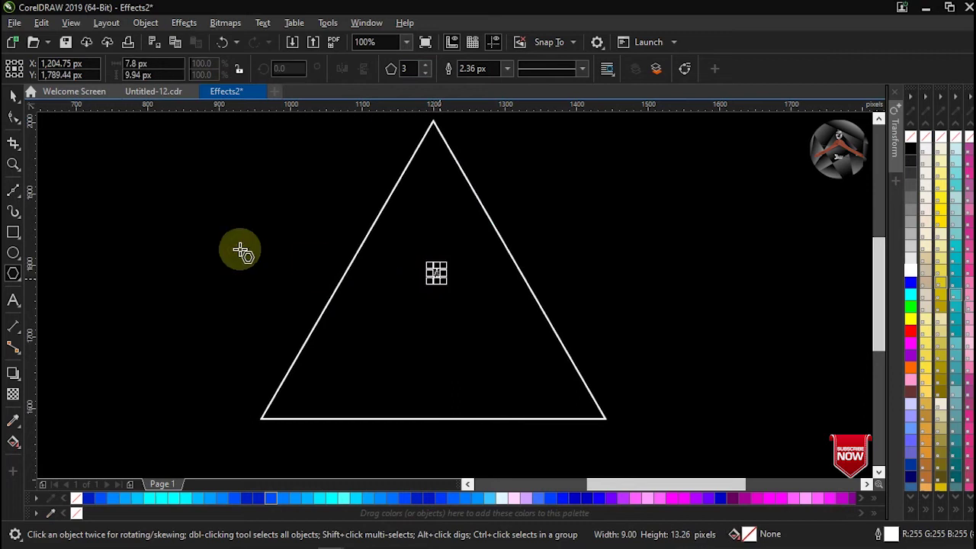
# Nudge the triangle lower and stretch it to about 724 px wide.
pyautogui.click(13, 94)
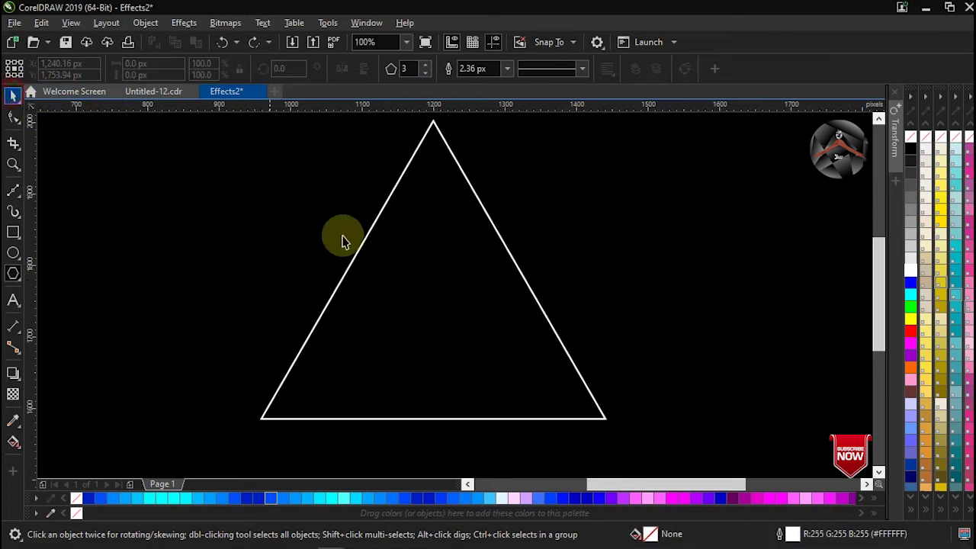
pyautogui.moveTo(458, 269); pyautogui.dragTo(454, 286)
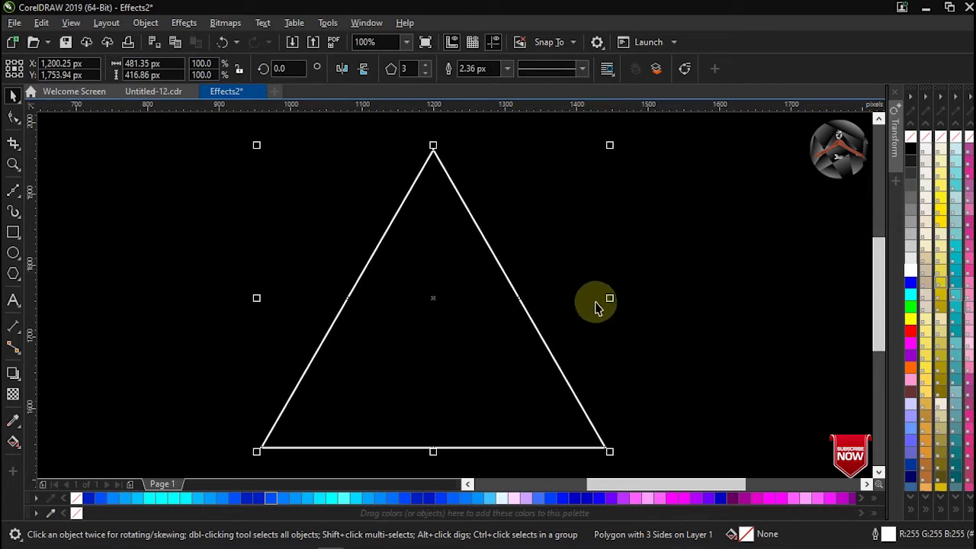
pyautogui.moveTo(610, 297); pyautogui.dragTo(696, 298)
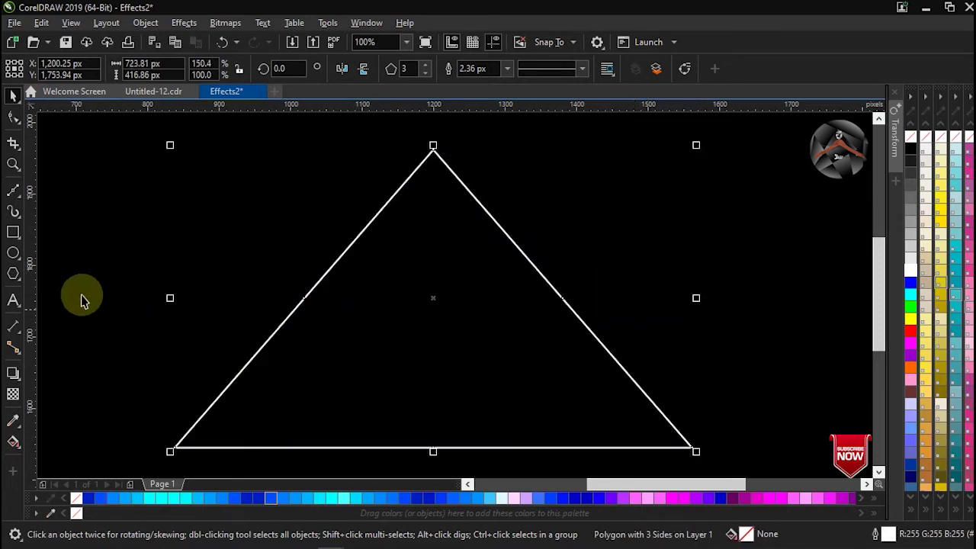
pyautogui.click(14, 253)
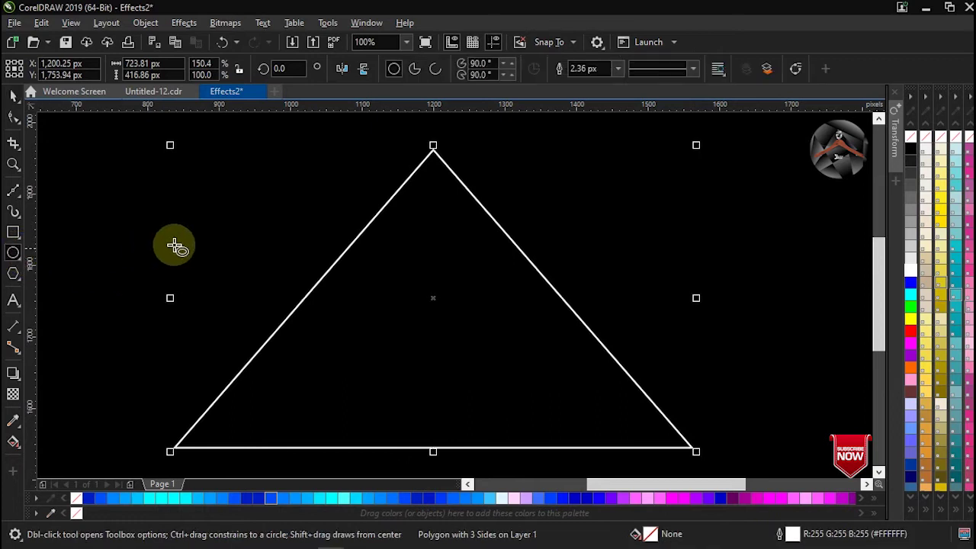
# Place two small circles inside the triangle, one under the apex and one in the bottom-left corner.
pyautogui.moveTo(160, 244); pyautogui.dragTo(166, 245)
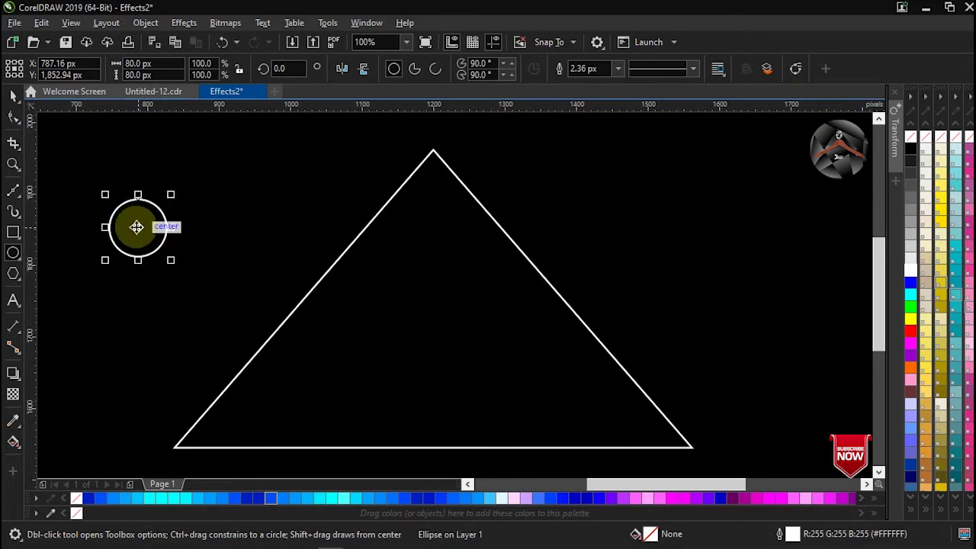
pyautogui.moveTo(137, 227); pyautogui.dragTo(399, 221)
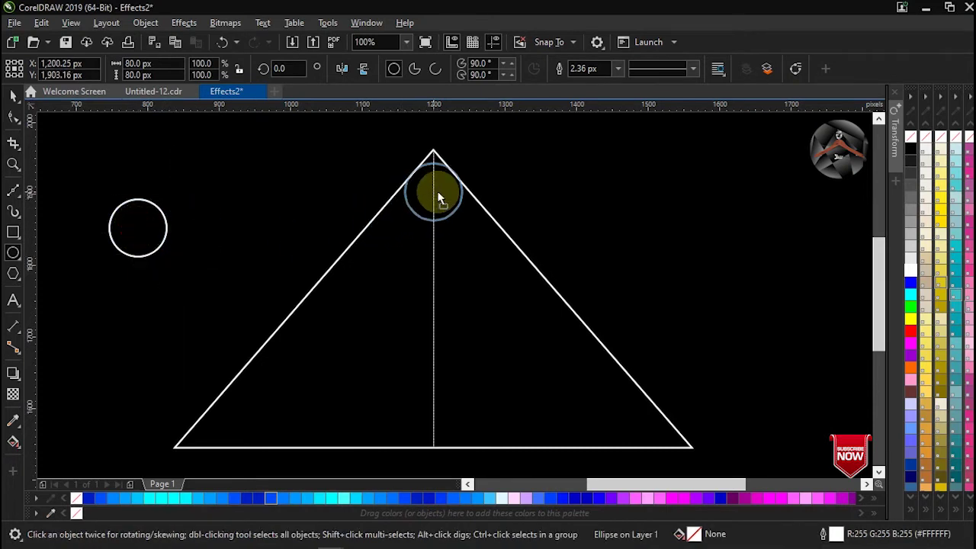
pyautogui.moveTo(439, 197)
pyautogui.mouseDown()
pyautogui.moveTo(355, 211)
pyautogui.moveTo(372, 228)
pyautogui.mouseUp()
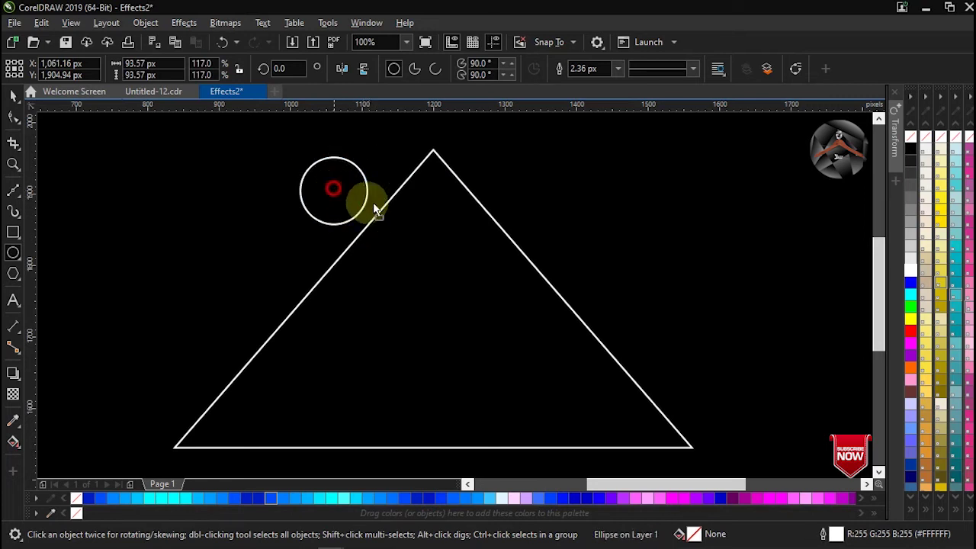
pyautogui.moveTo(438, 205); pyautogui.dragTo(256, 408)
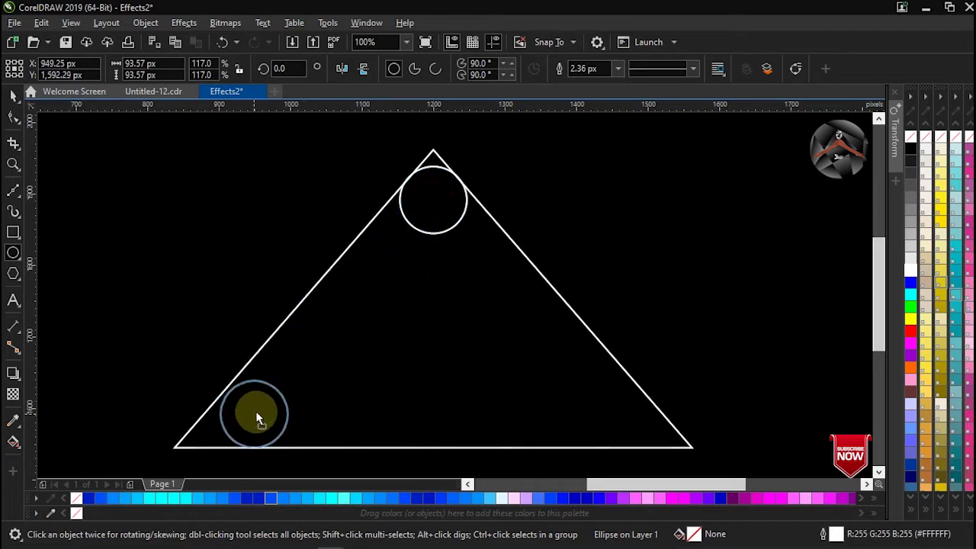
pyautogui.moveTo(256, 401); pyautogui.dragTo(247, 415)
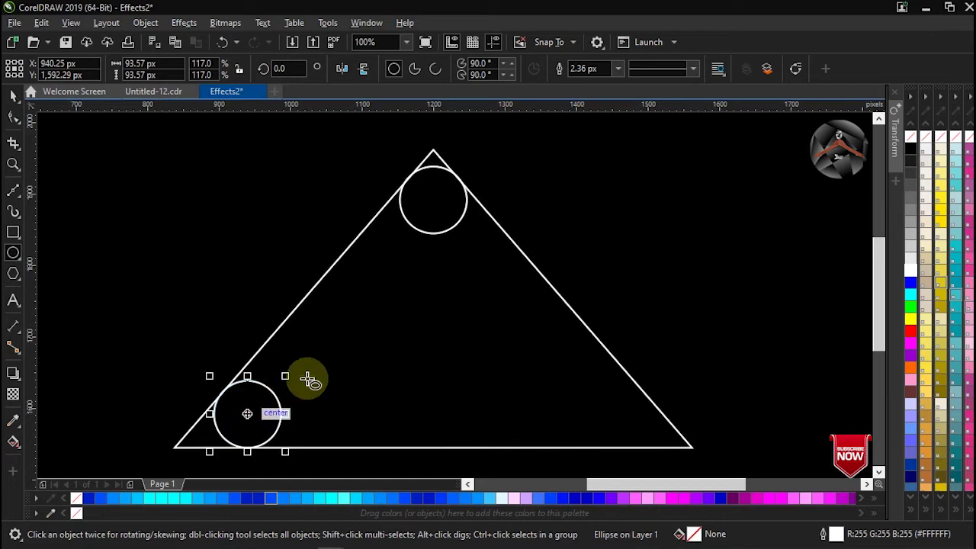
# Select the triangle and both circles, combine them, and deselect.
pyautogui.click(138, 186)
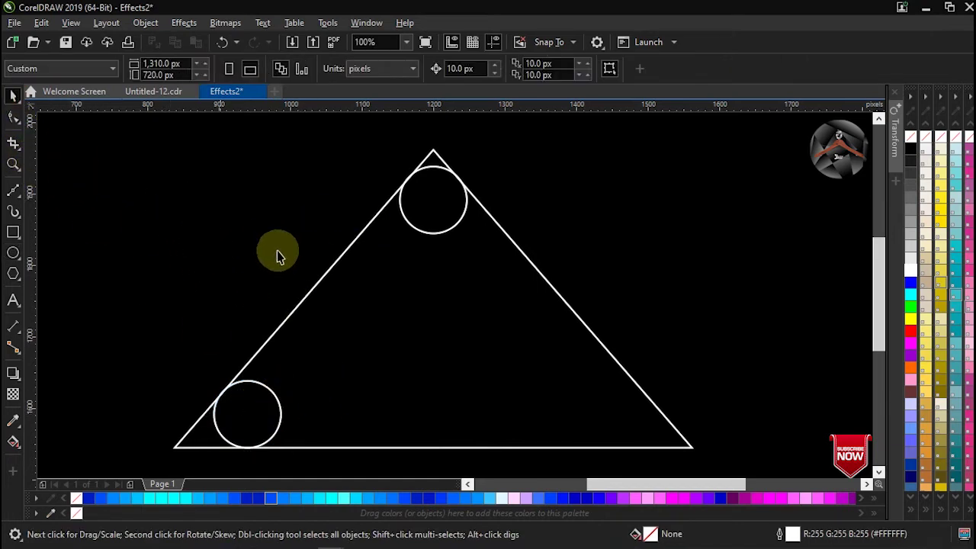
pyautogui.click(433, 189)
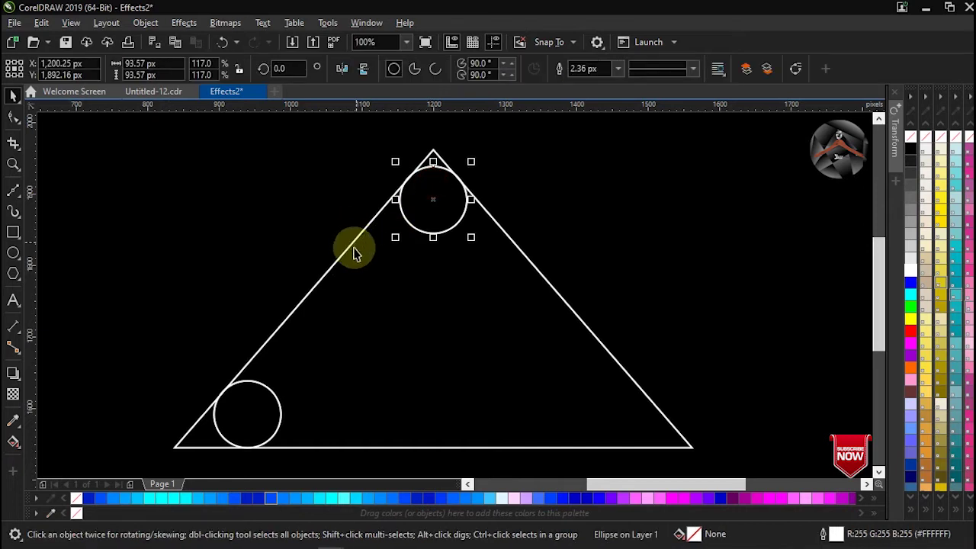
pyautogui.keyDown('shift'); pyautogui.click(270, 392); pyautogui.keyUp('shift')
pyautogui.keyDown('shift'); pyautogui.click(301, 309); pyautogui.keyUp('shift')
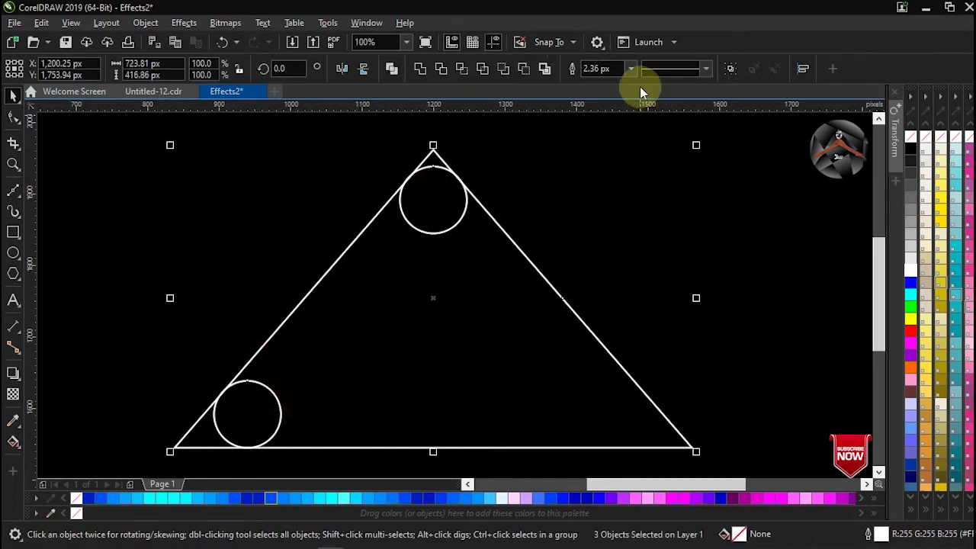
pyautogui.rightClick(728, 68)
pyautogui.click(728, 67)
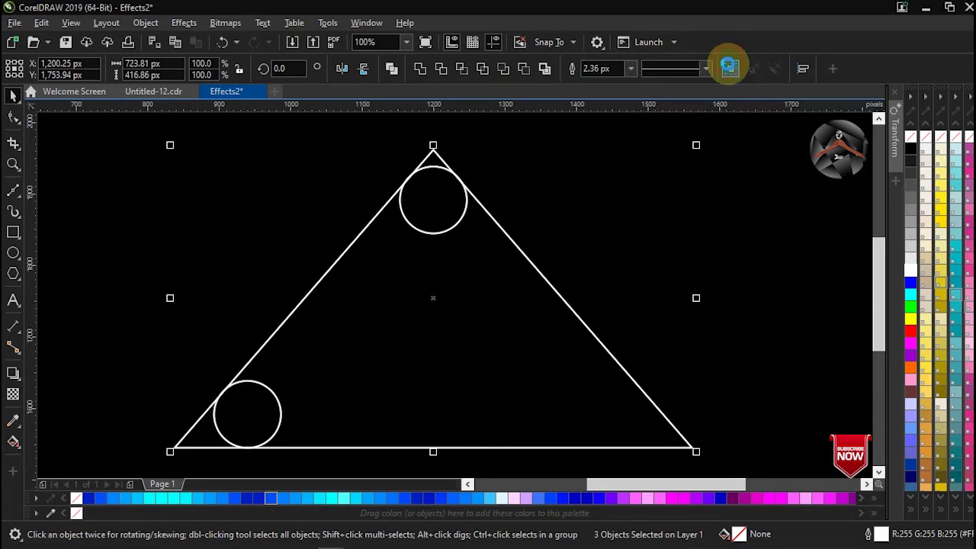
pyautogui.click(190, 245)
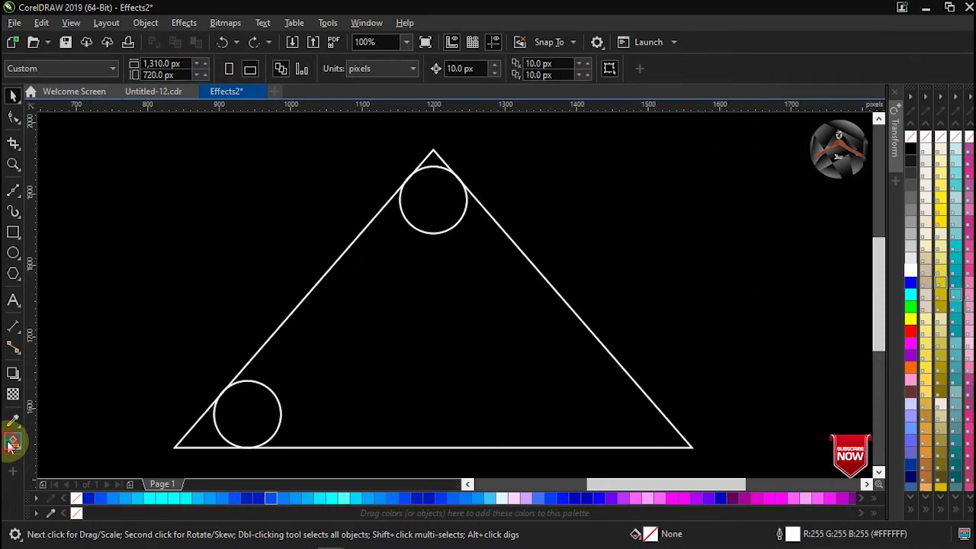
# Smart Fill the top circle, the triangle and the lower-left circle regions.
pyautogui.click(10, 444)
pyautogui.click(79, 457)
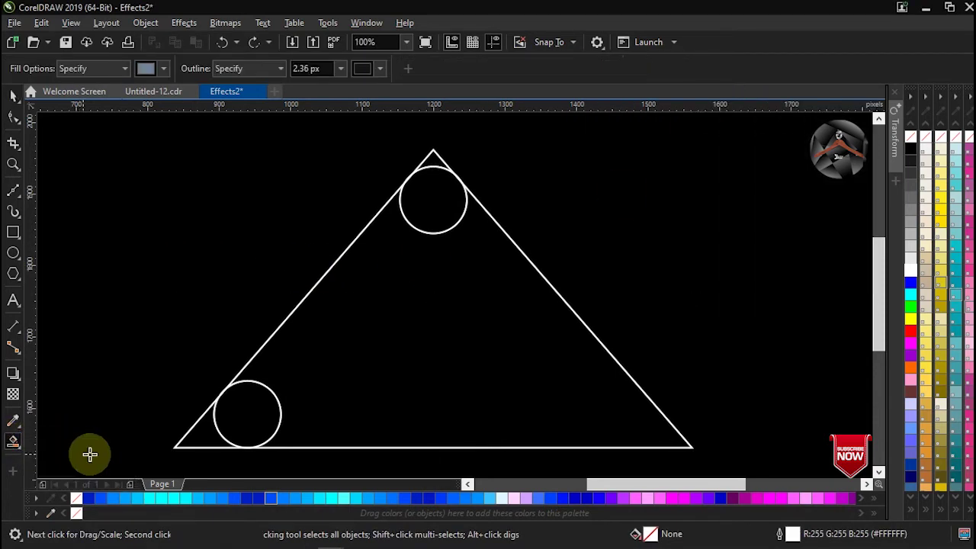
pyautogui.click(433, 202)
pyautogui.click(434, 269)
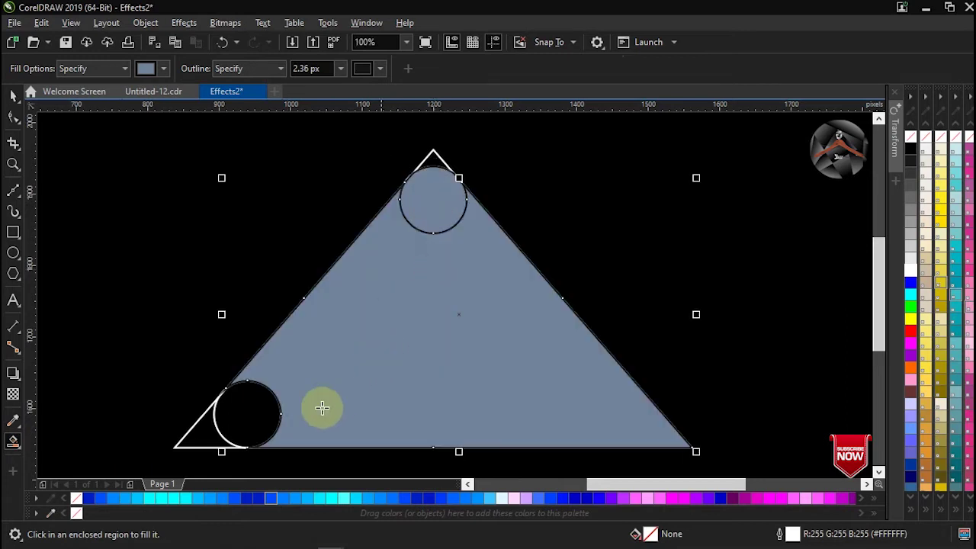
pyautogui.click(247, 416)
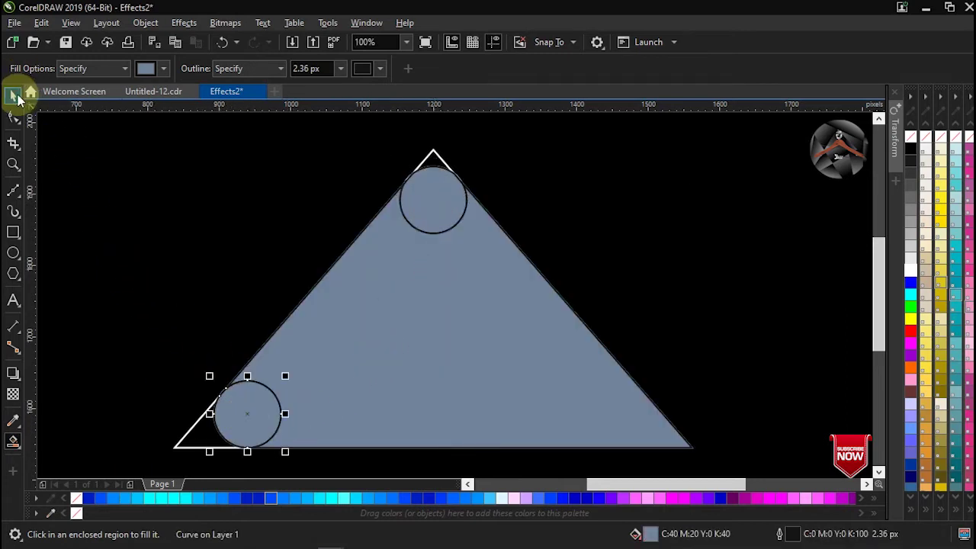
# Weld the top and lower-left circles into the filled triangle.
pyautogui.click(15, 95)
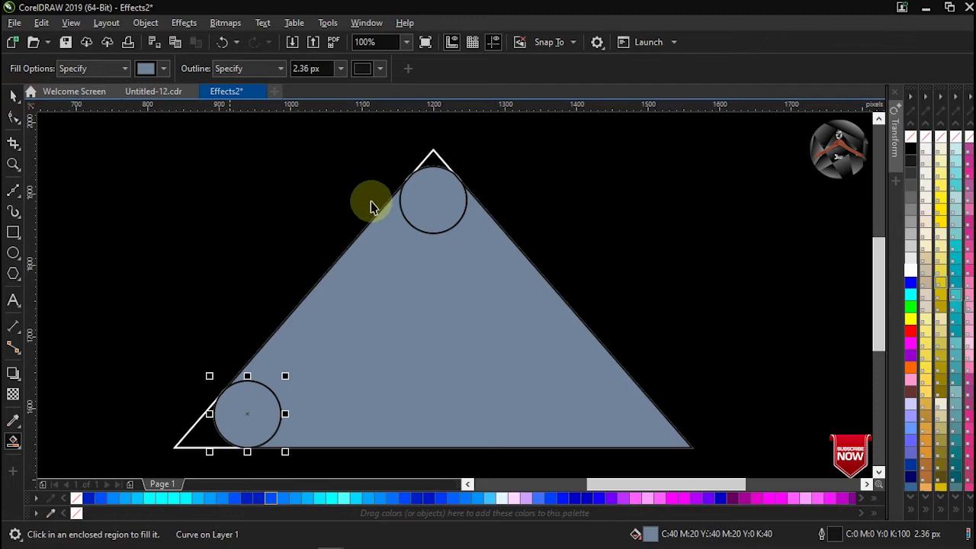
pyautogui.click(428, 156)
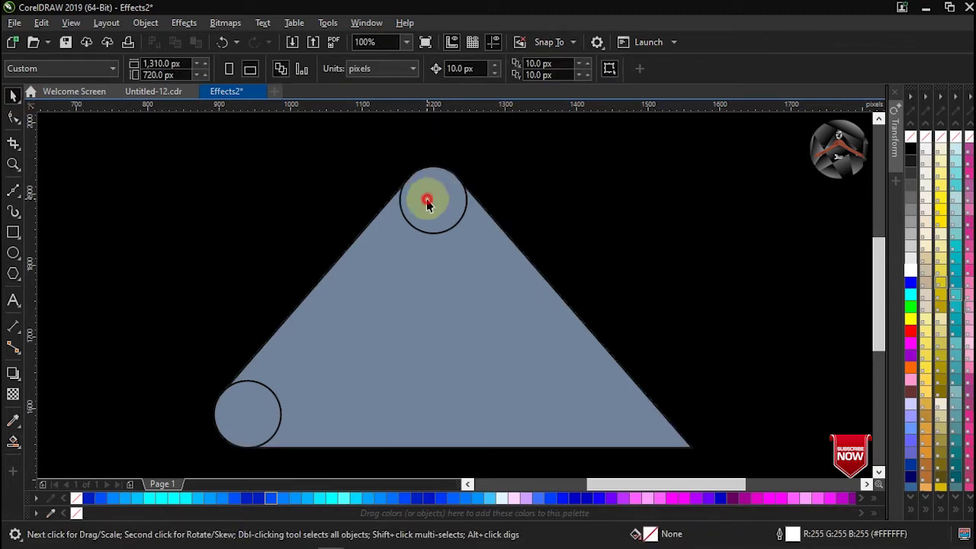
pyautogui.keyDown('shift'); pyautogui.click(431, 295); pyautogui.keyUp('shift')
pyautogui.click(420, 69)
pyautogui.keyDown('shift'); pyautogui.click(259, 425); pyautogui.keyUp('shift')
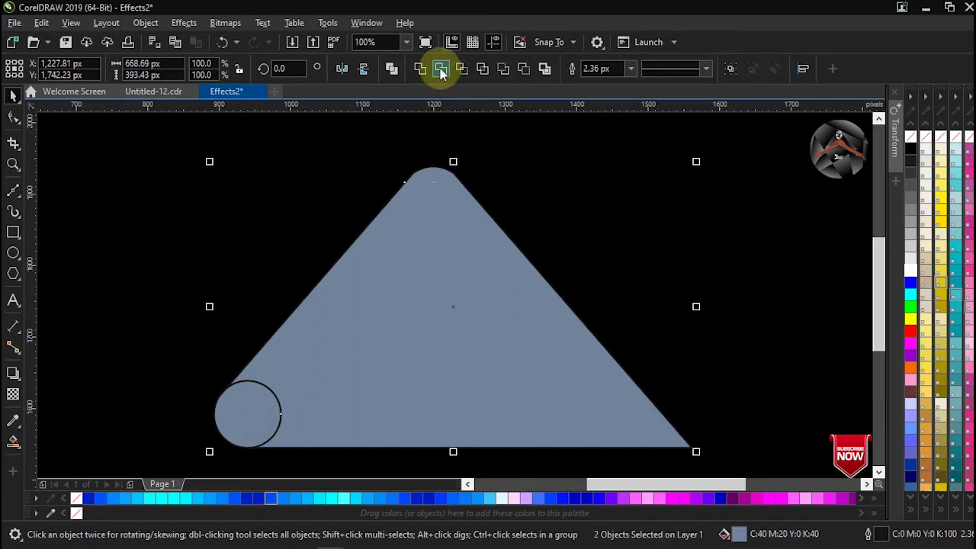
pyautogui.click(422, 68)
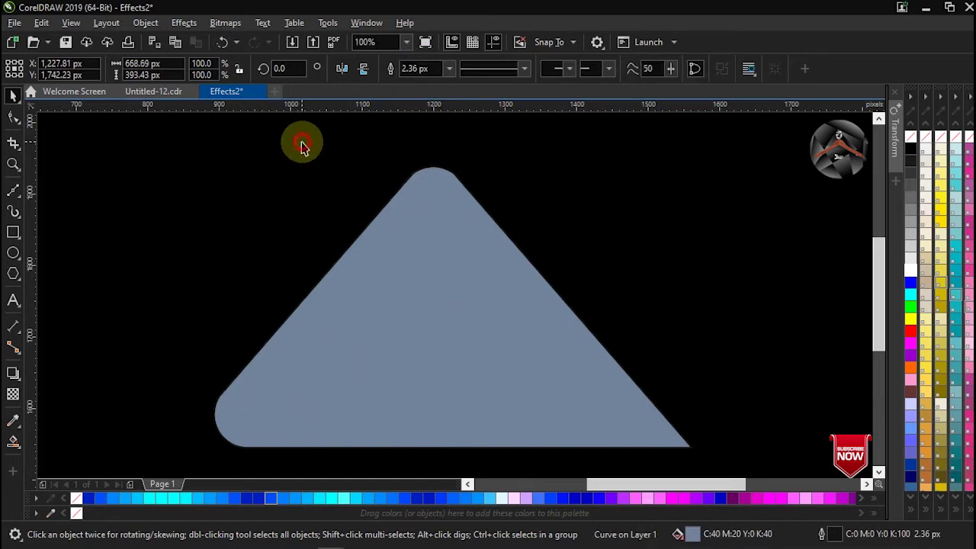
pyautogui.click(623, 347)
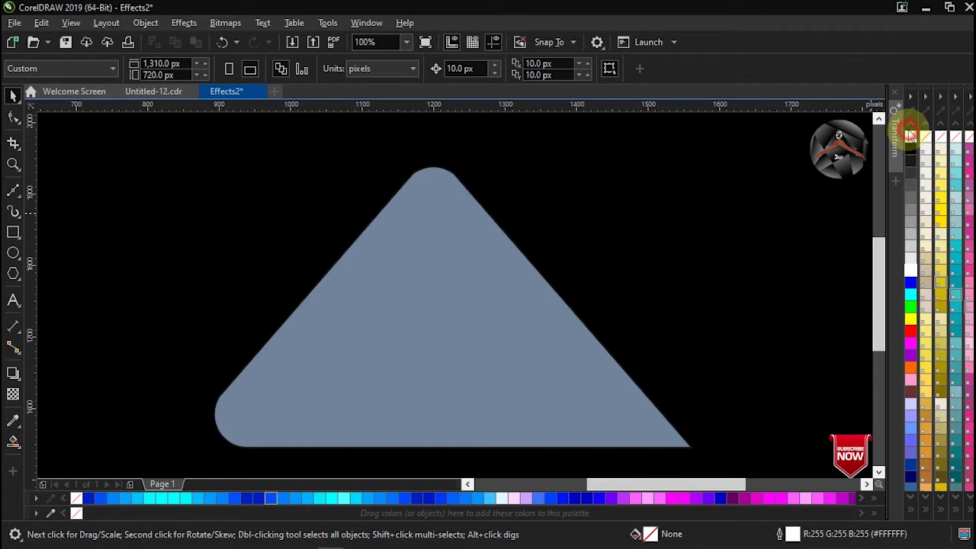
# Remove the rounded triangle's fill and give it a white outline.
pyautogui.click(475, 334)
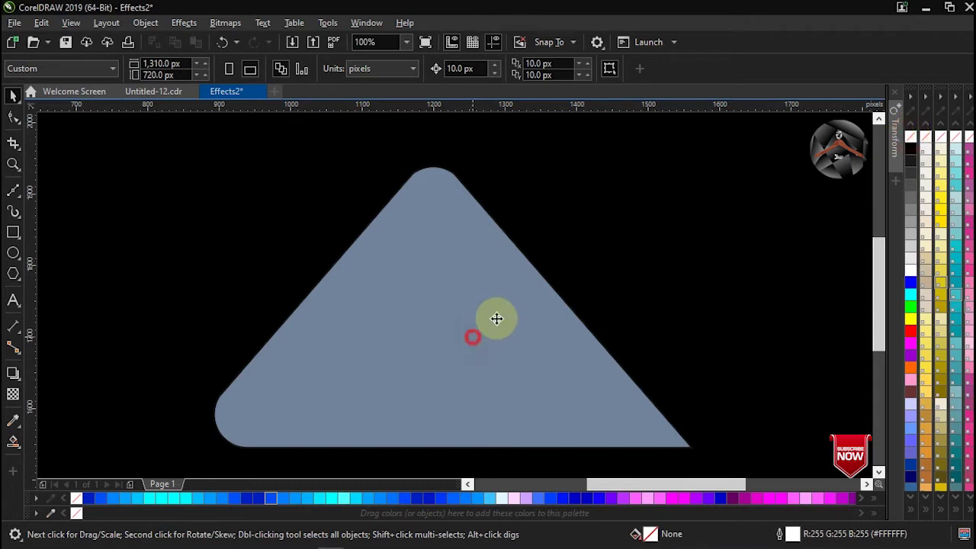
pyautogui.click(911, 135)
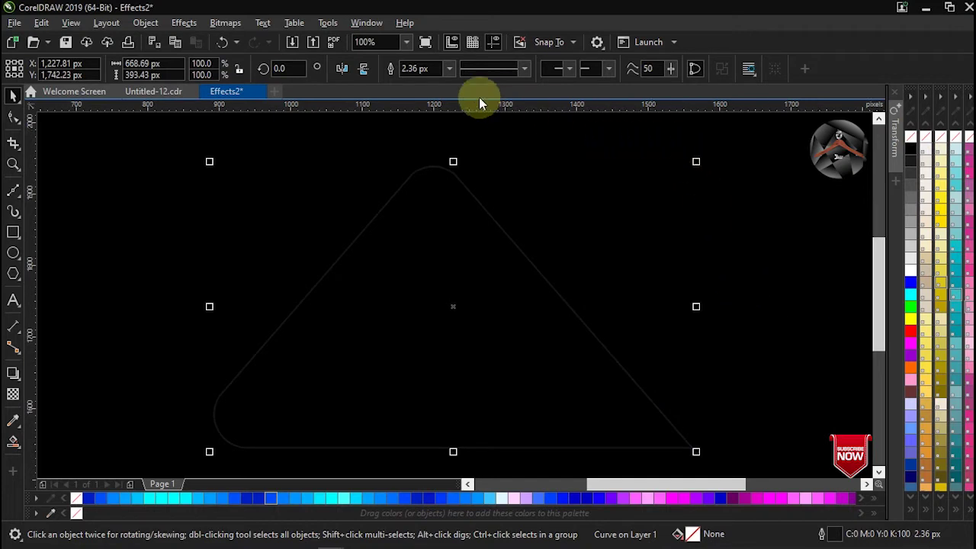
pyautogui.rightClick(911, 279)
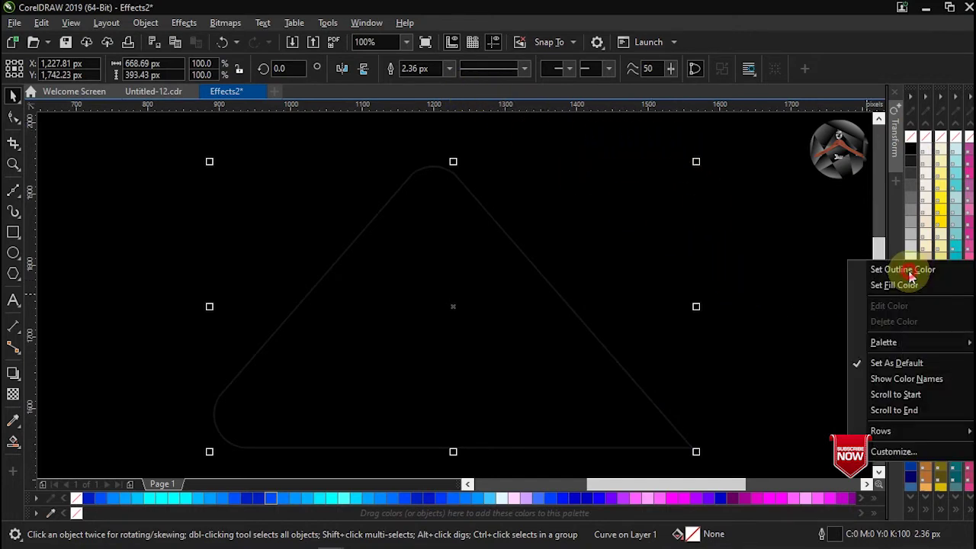
pyautogui.click(910, 271)
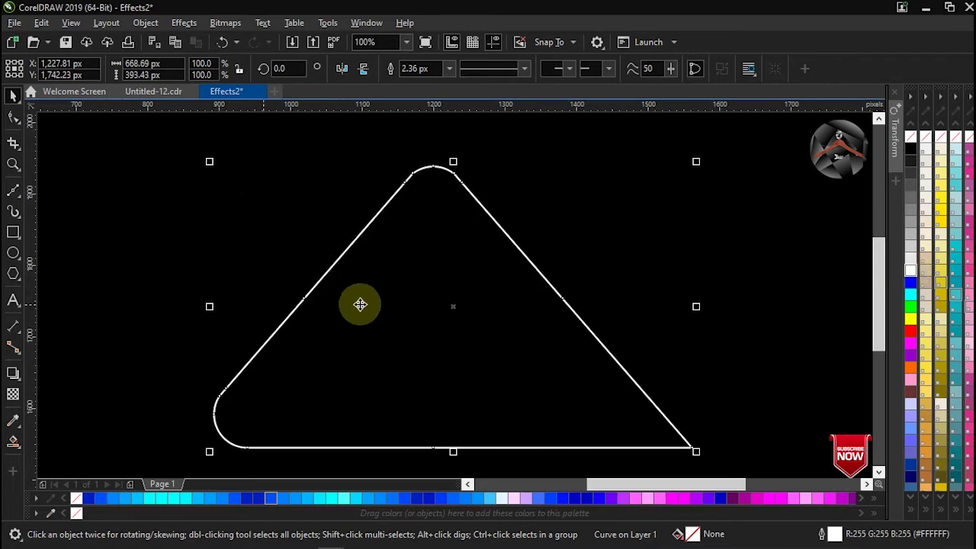
pyautogui.click(12, 233)
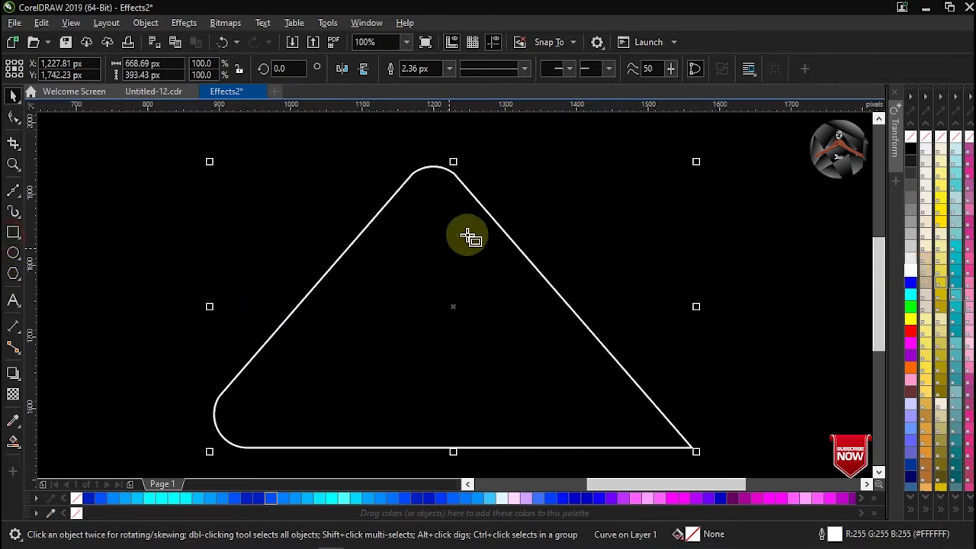
# Trim a tall vertical strip from the triangle's right side, then delete the cutting rectangle.
pyautogui.moveTo(526, 221)
pyautogui.mouseDown()
pyautogui.moveTo(626, 362)
pyautogui.moveTo(625, 455)
pyautogui.mouseUp()
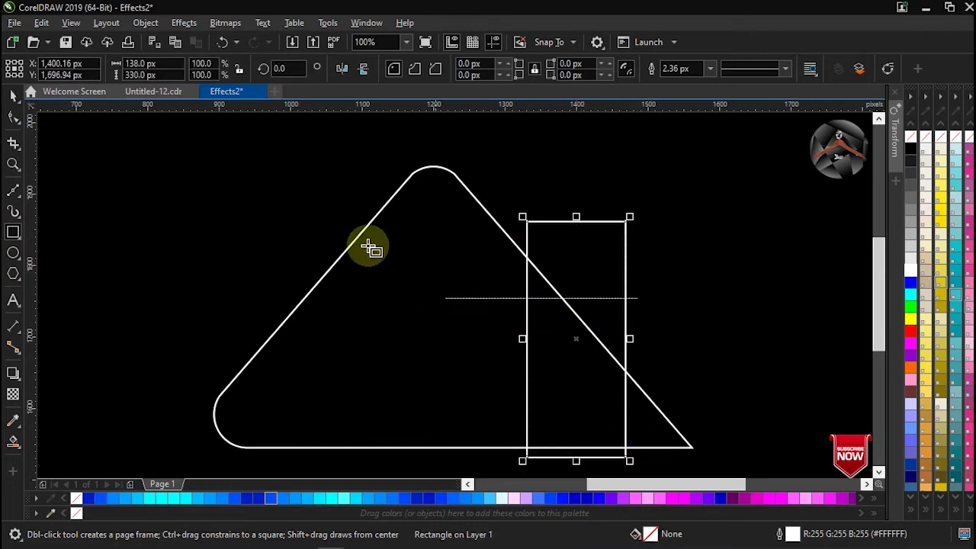
pyautogui.click(11, 96)
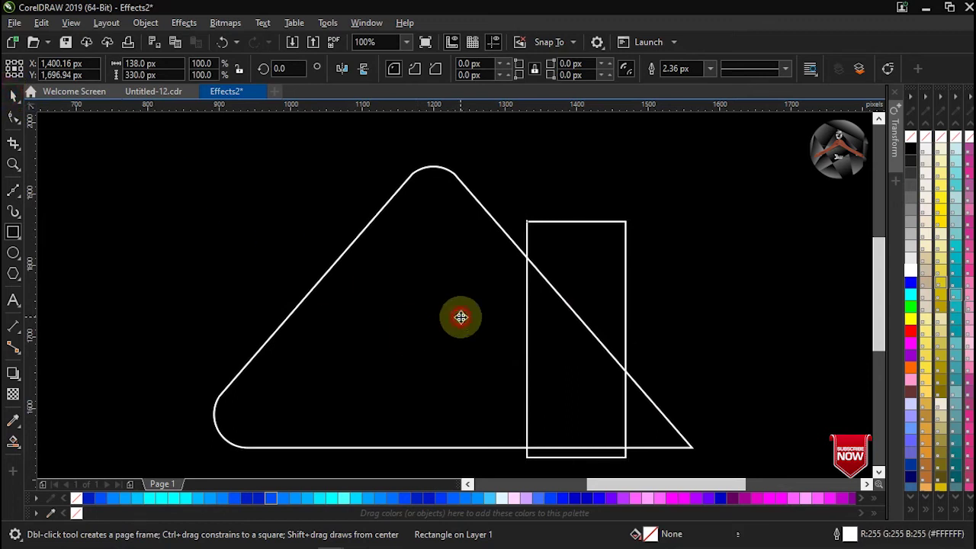
pyautogui.keyDown('shift'); pyautogui.click(460, 316); pyautogui.keyUp('shift')
pyautogui.click(436, 70)
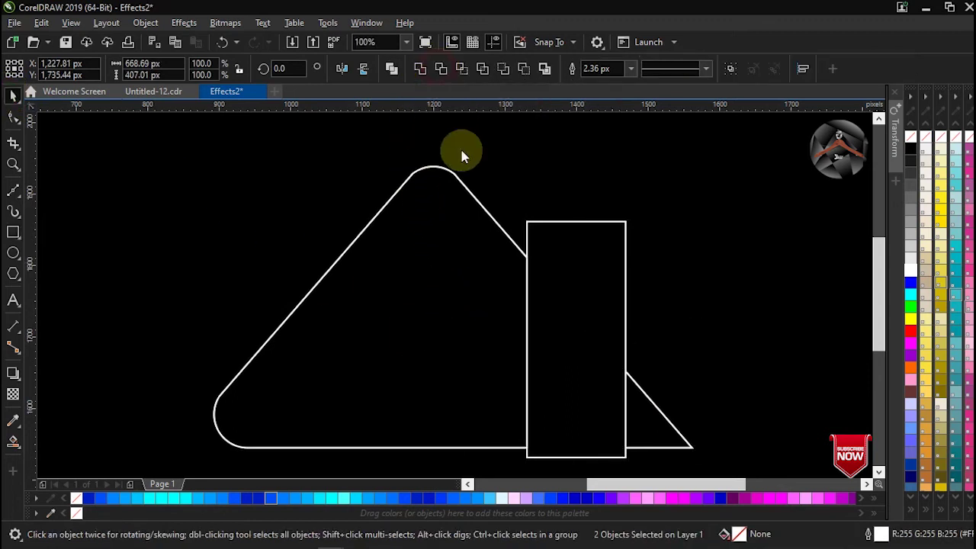
pyautogui.click(580, 276)
pyautogui.press('Delete')
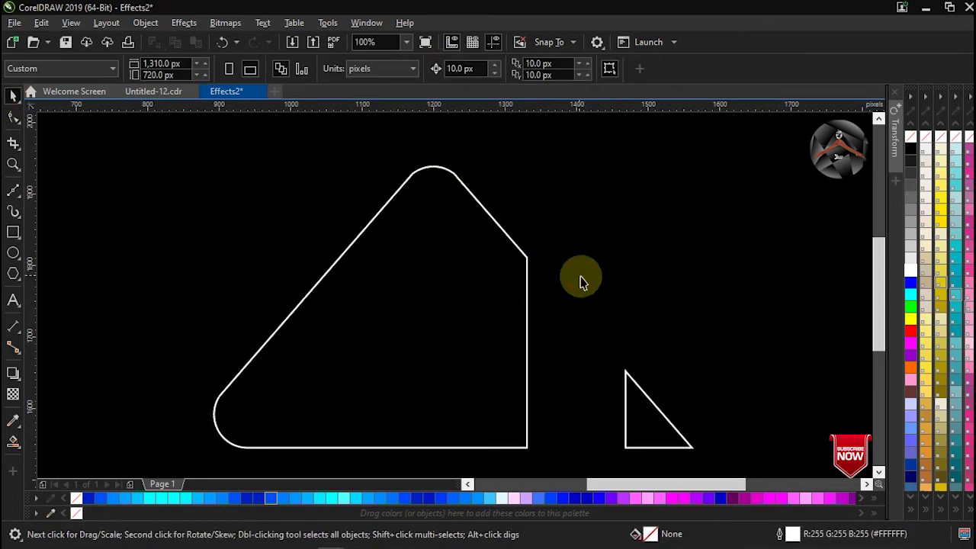
# Break the trimmed shape apart and delete the small separated corner triangle.
pyautogui.click(418, 298)
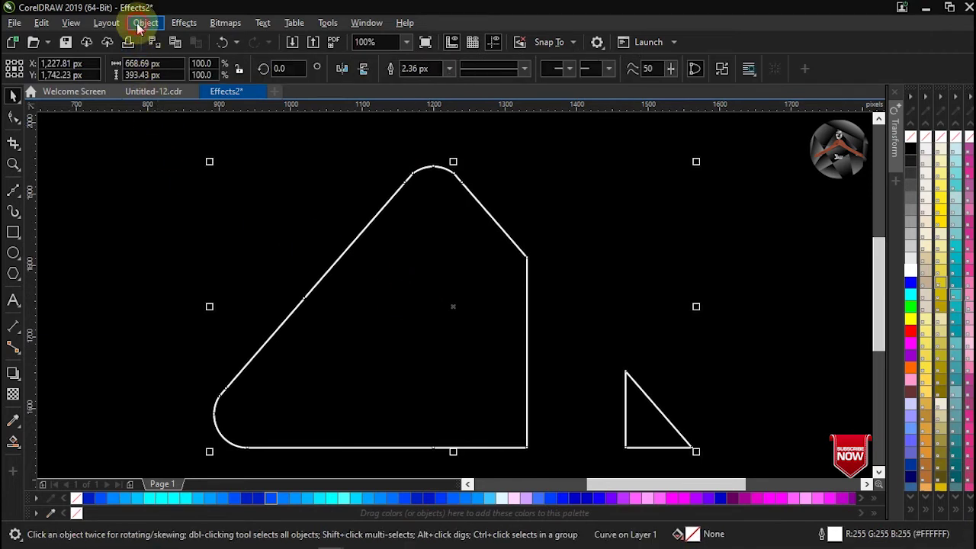
pyautogui.click(145, 22)
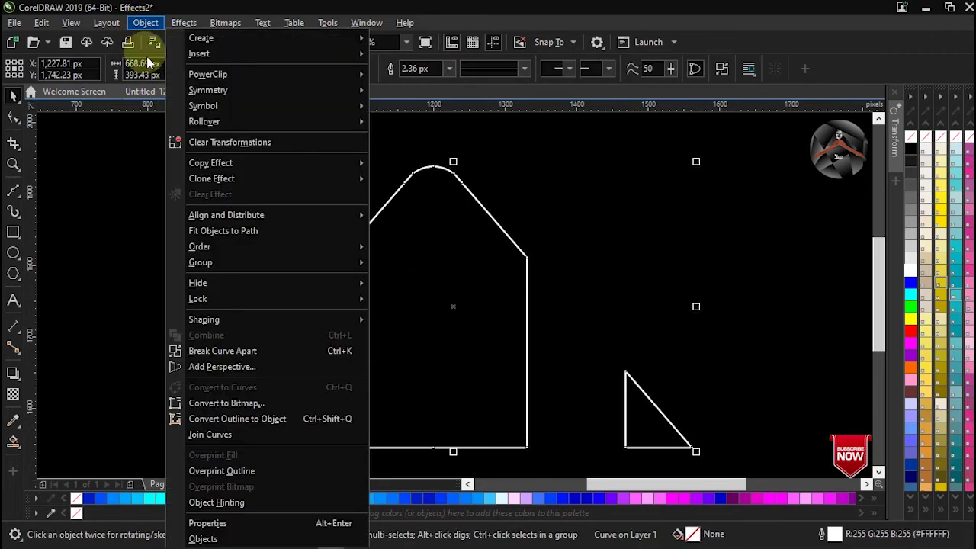
pyautogui.click(306, 360)
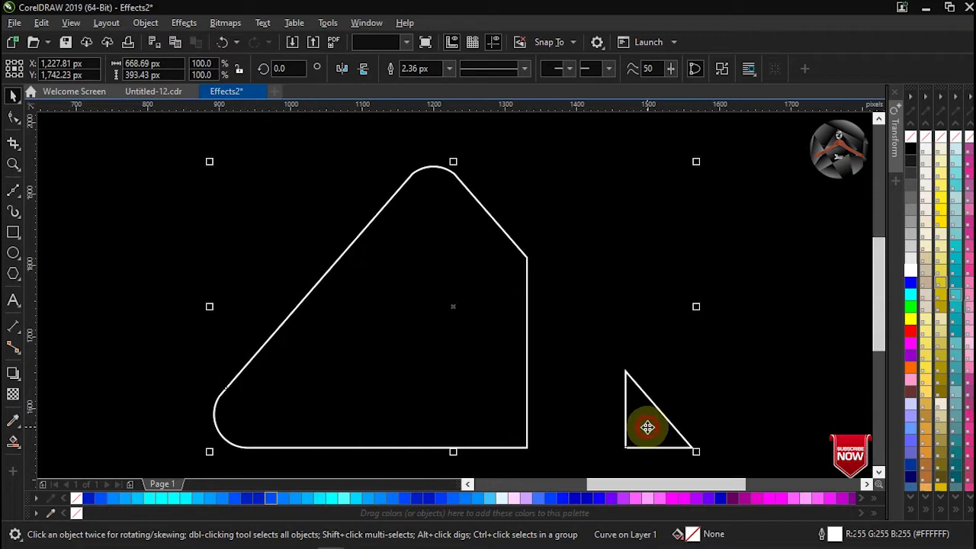
pyautogui.click(647, 427)
pyautogui.click(728, 395)
pyautogui.click(672, 425)
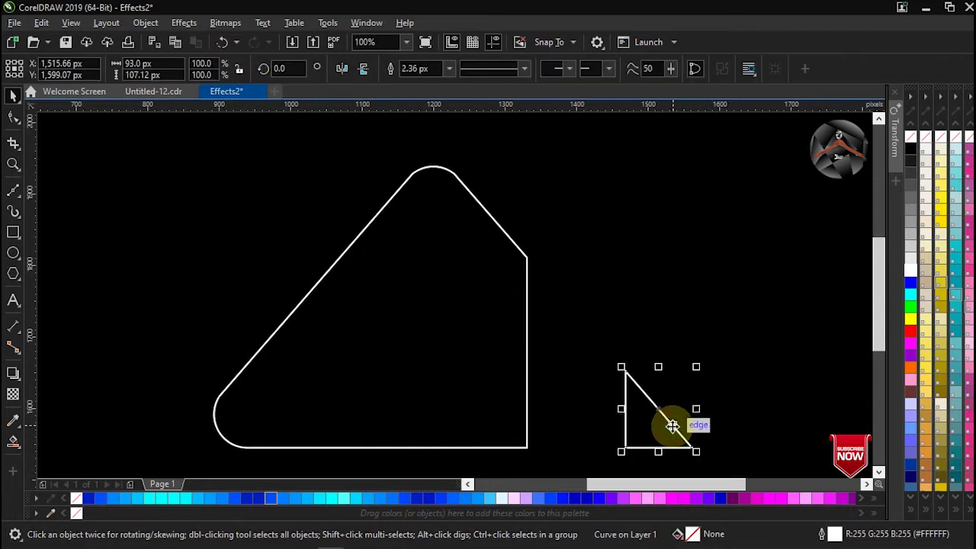
pyautogui.press('Delete')
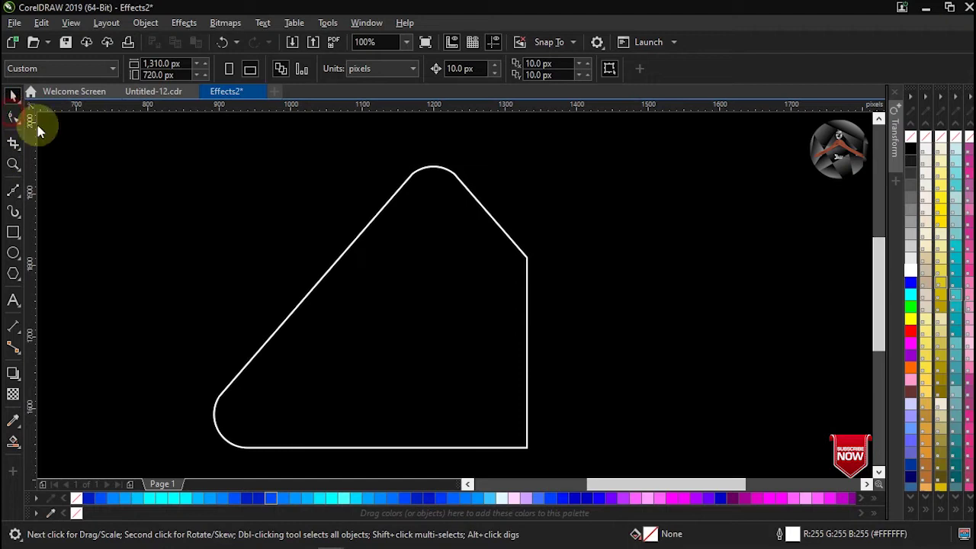
# Break the path at the top-right node and drag the freed end along the bottom, extending it far right.
pyautogui.click(13, 117)
pyautogui.click(525, 261)
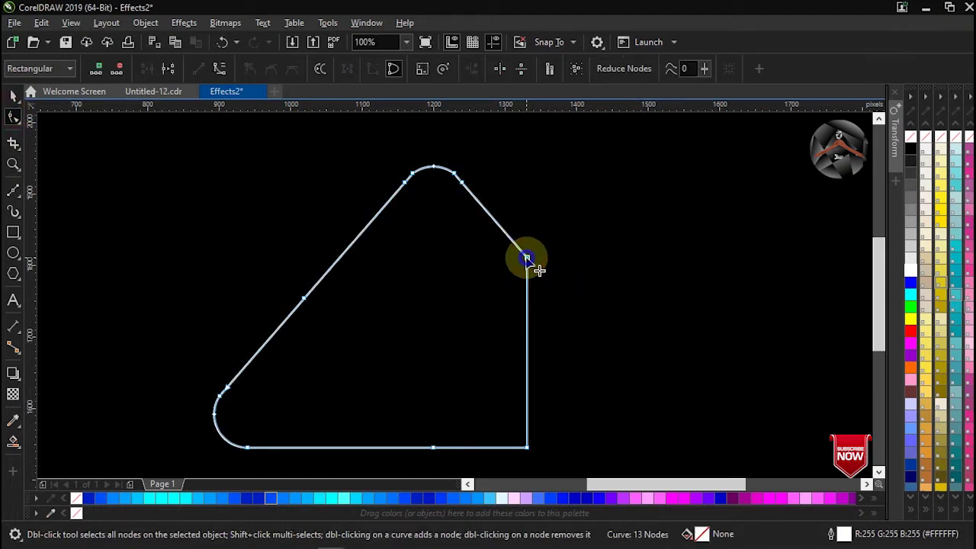
pyautogui.rightClick(527, 260)
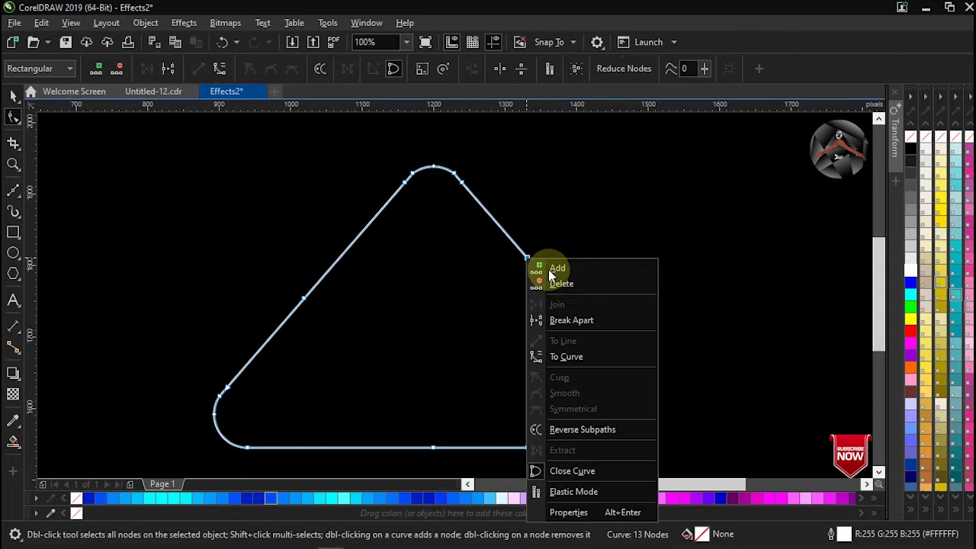
pyautogui.click(604, 321)
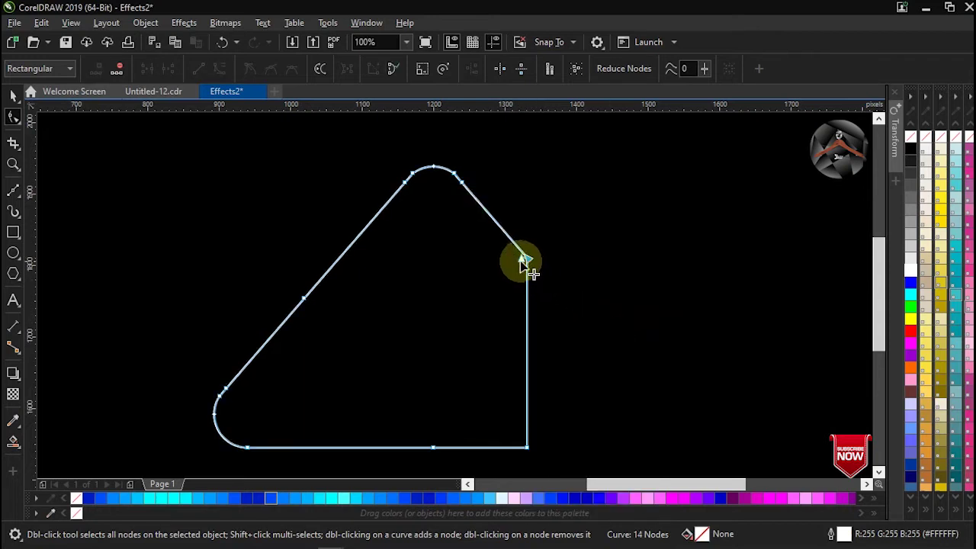
pyautogui.moveTo(521, 261); pyautogui.dragTo(564, 286)
pyautogui.hotkey('ctrl', 'z')
pyautogui.moveTo(543, 262); pyautogui.dragTo(535, 272)
pyautogui.moveTo(565, 286); pyautogui.dragTo(671, 447)
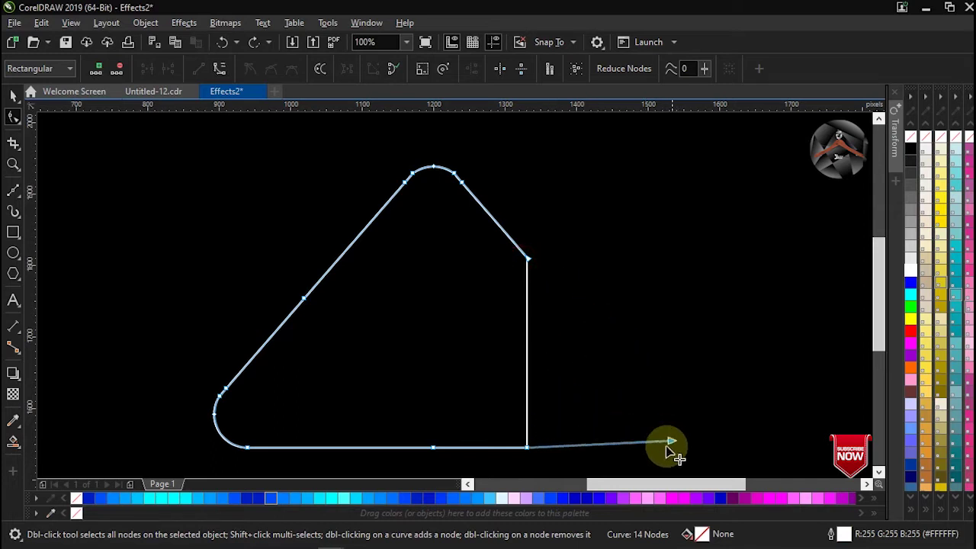
pyautogui.click(13, 191)
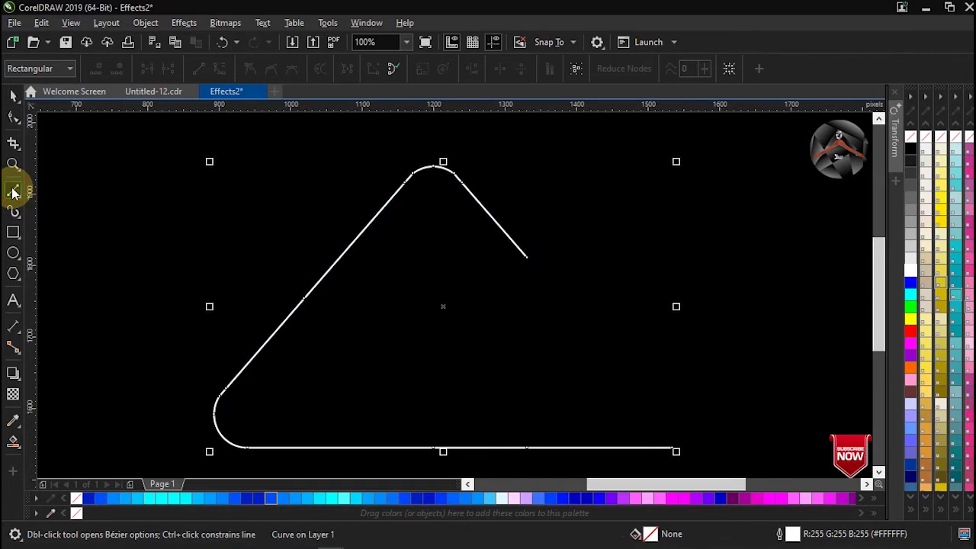
# Attempt to start a straight line from the triangle's side, undoing the false starts.
pyautogui.click(369, 224)
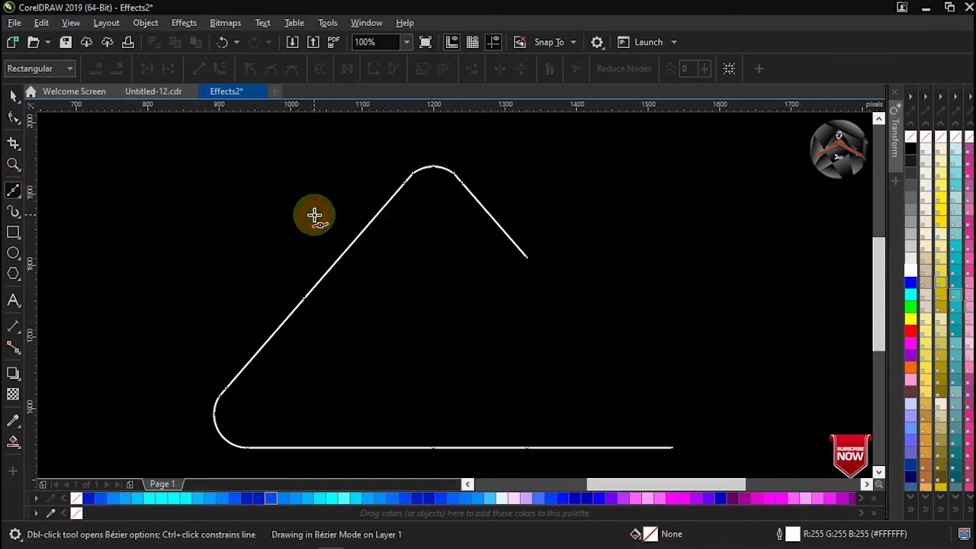
pyautogui.hotkey('ctrl', 'z')
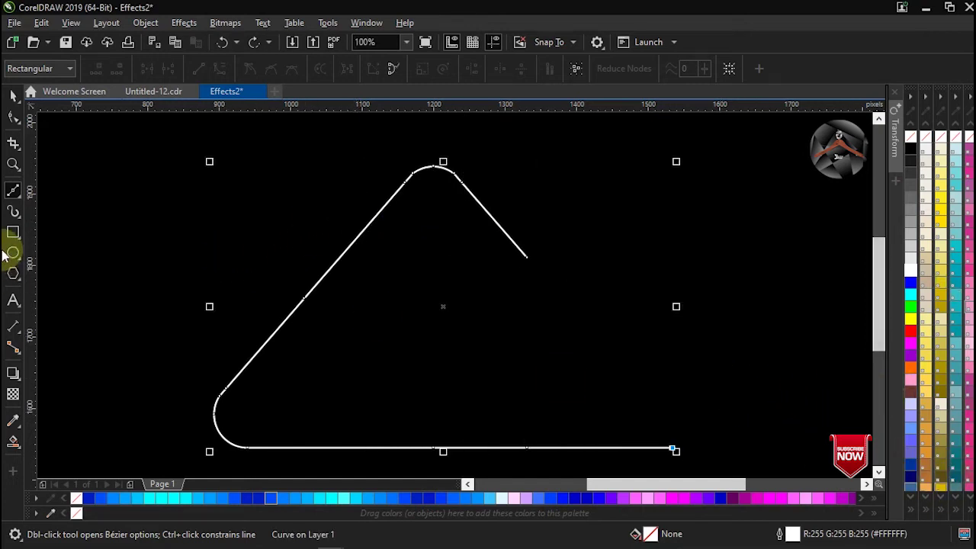
pyautogui.click(9, 192)
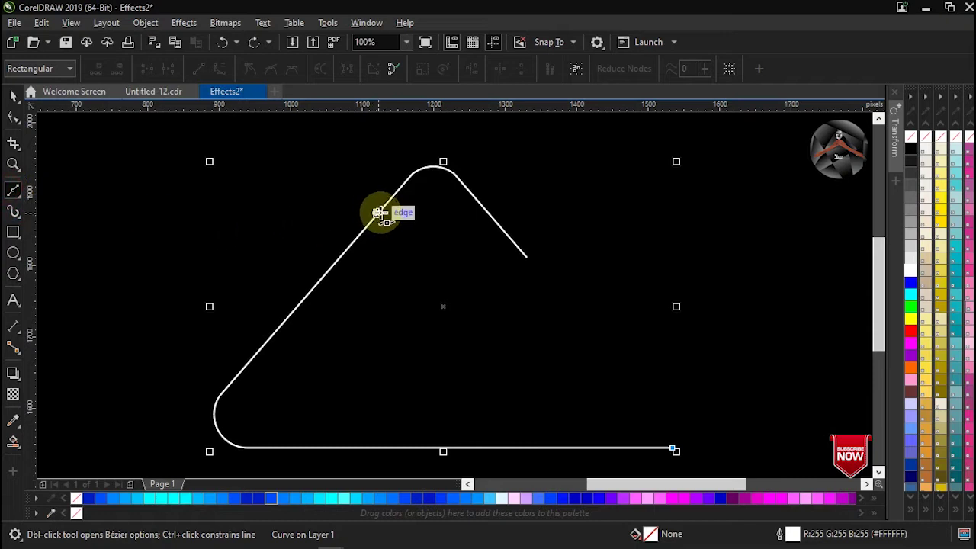
pyautogui.click(376, 214)
pyautogui.hotkey('ctrl', 'z')
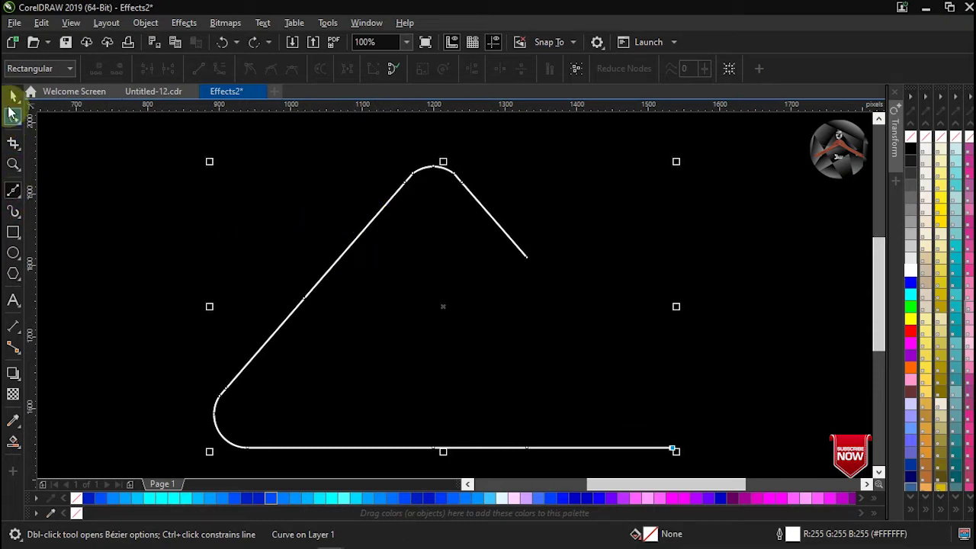
pyautogui.click(13, 191)
pyautogui.click(373, 215)
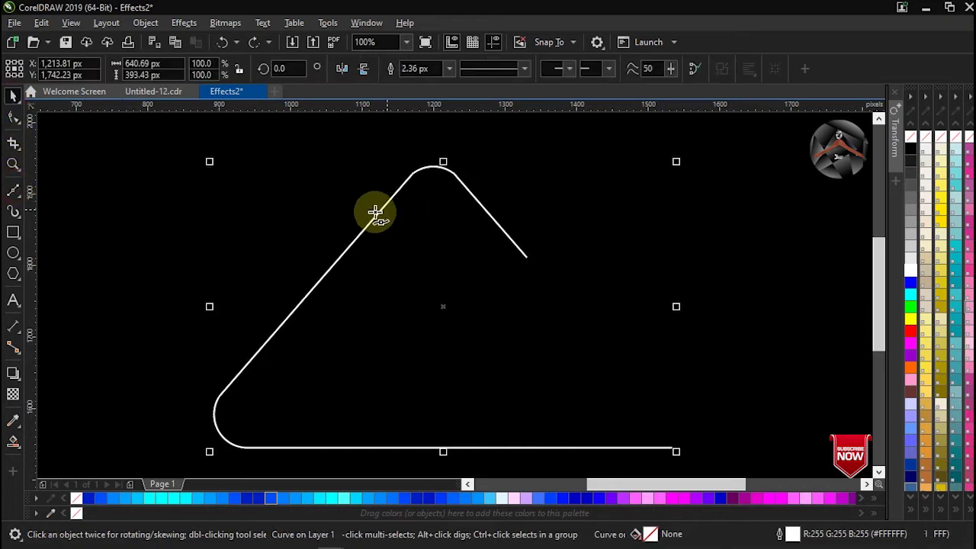
# Draw the white left roof slope up to a peak and down a tall left wall.
pyautogui.click(373, 218)
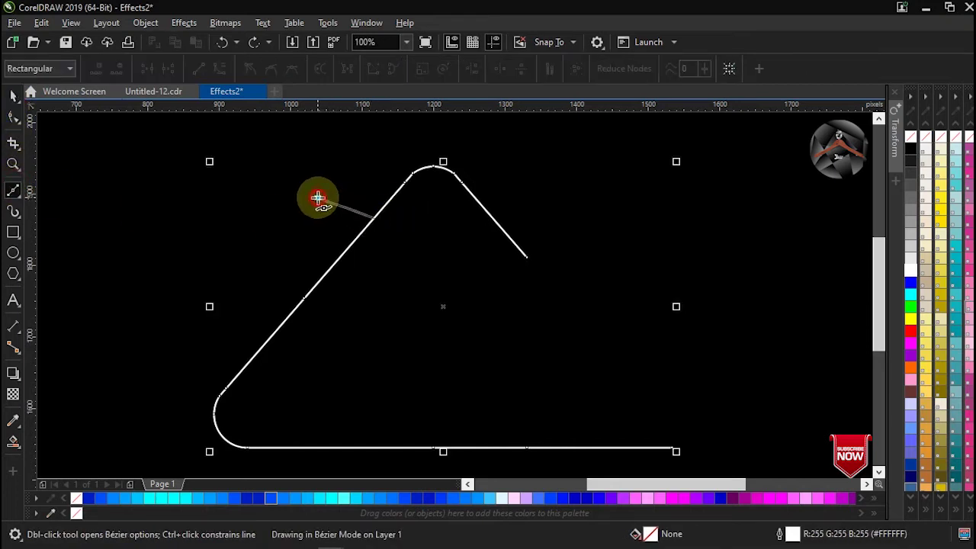
pyautogui.click(314, 197)
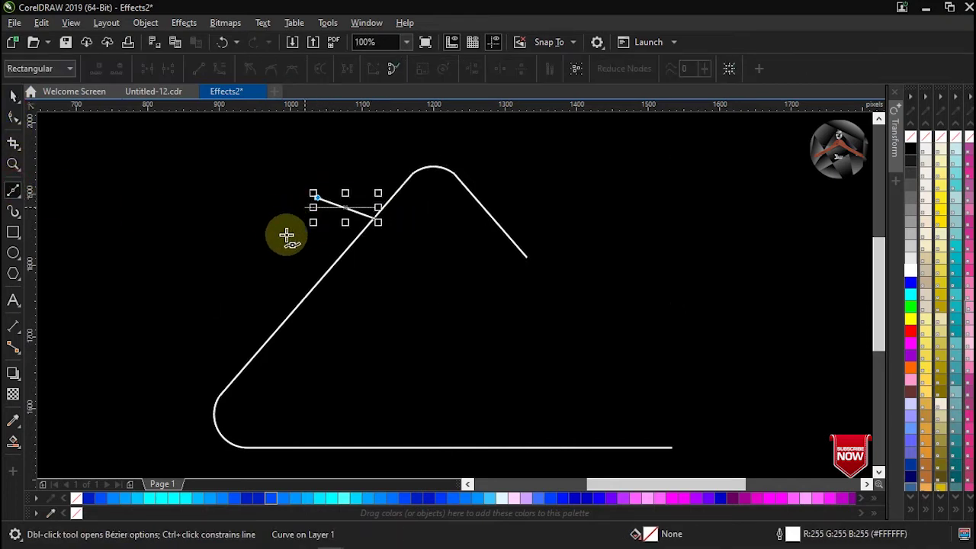
pyautogui.click(181, 263)
pyautogui.scroll(-2, 183, 404)
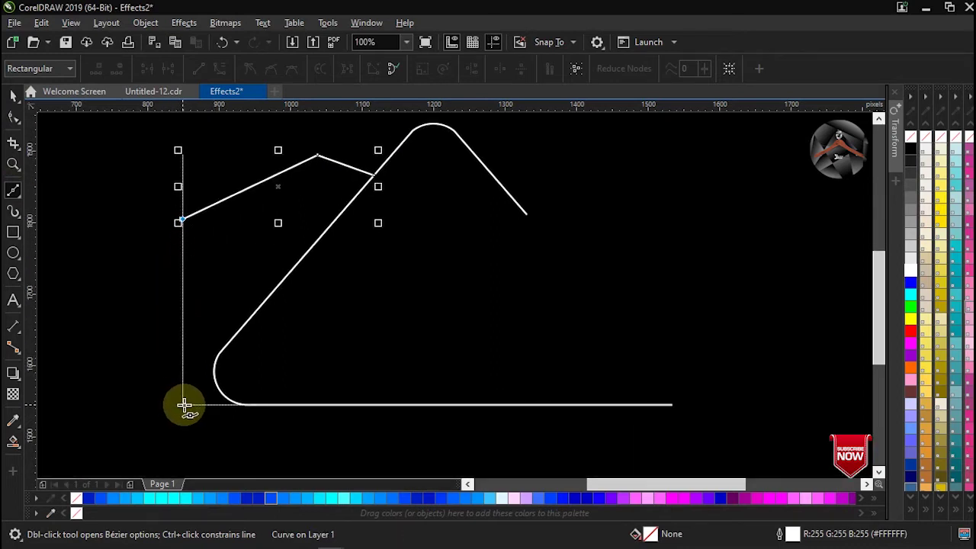
pyautogui.scroll(-1, 185, 407)
pyautogui.click(179, 451)
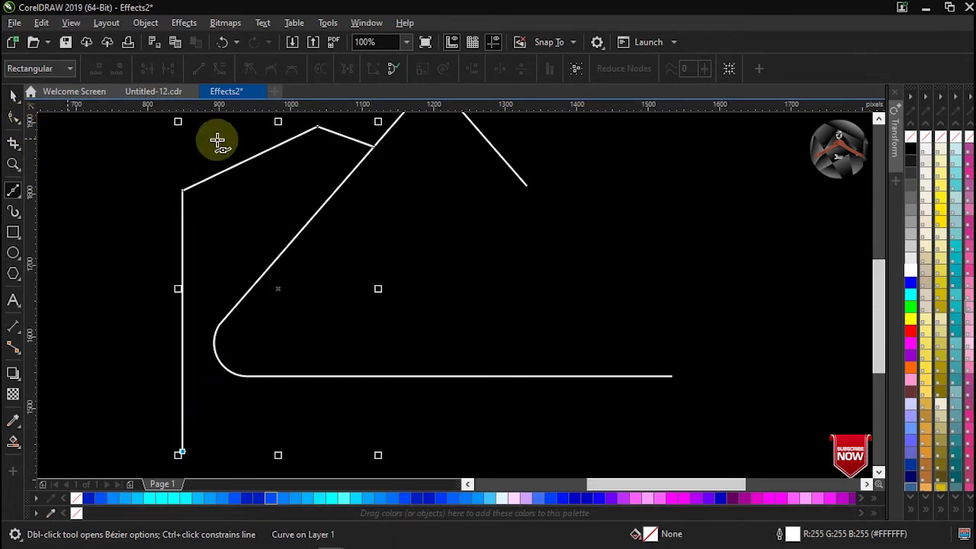
pyautogui.click(318, 126)
pyautogui.hotkey('ctrl', 'z')
# Add a short vertical strut dropping from the roof peak.
pyautogui.click(13, 94)
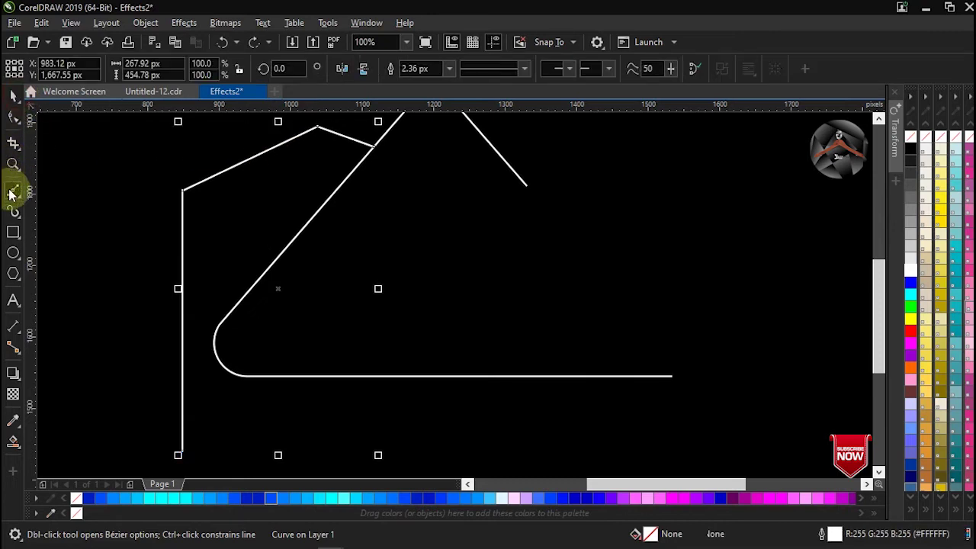
pyautogui.press('F5')
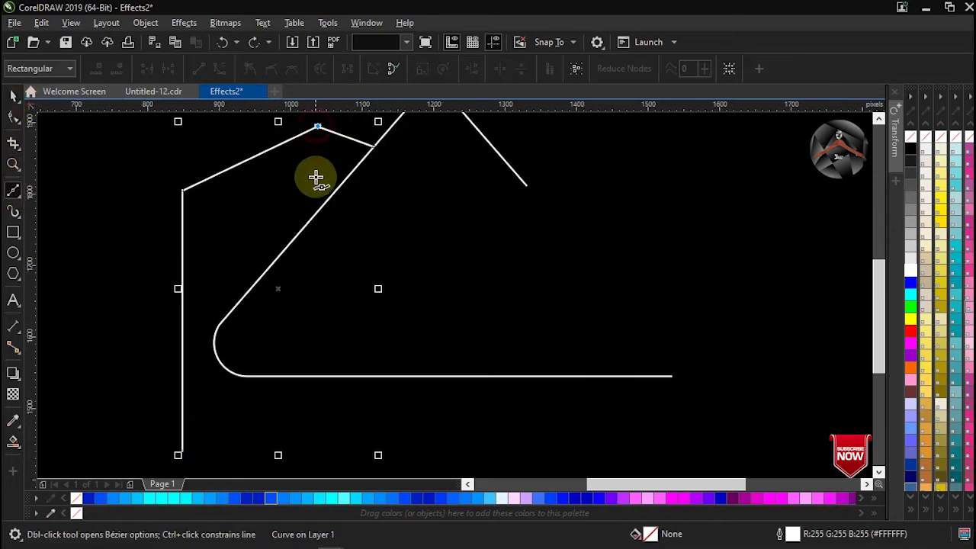
pyautogui.doubleClick(320, 208)
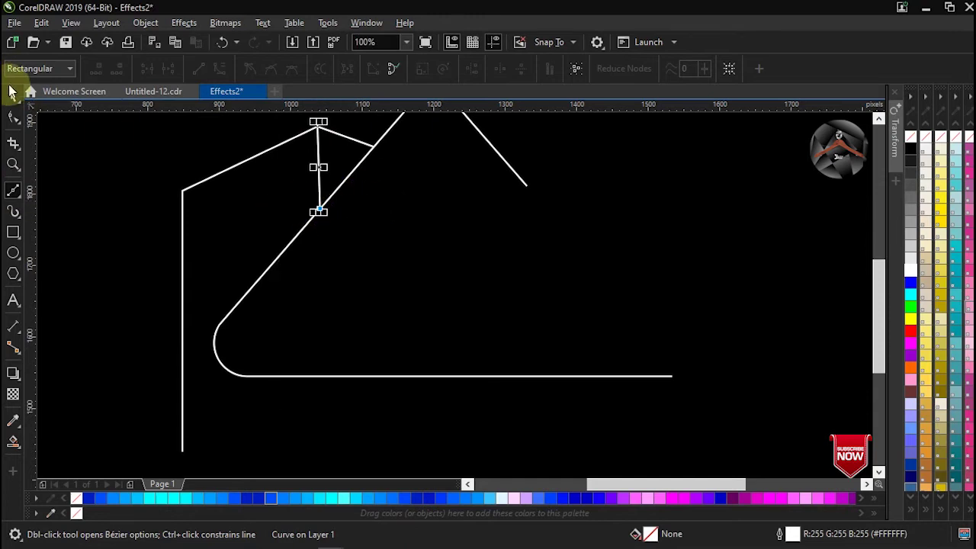
pyautogui.click(14, 95)
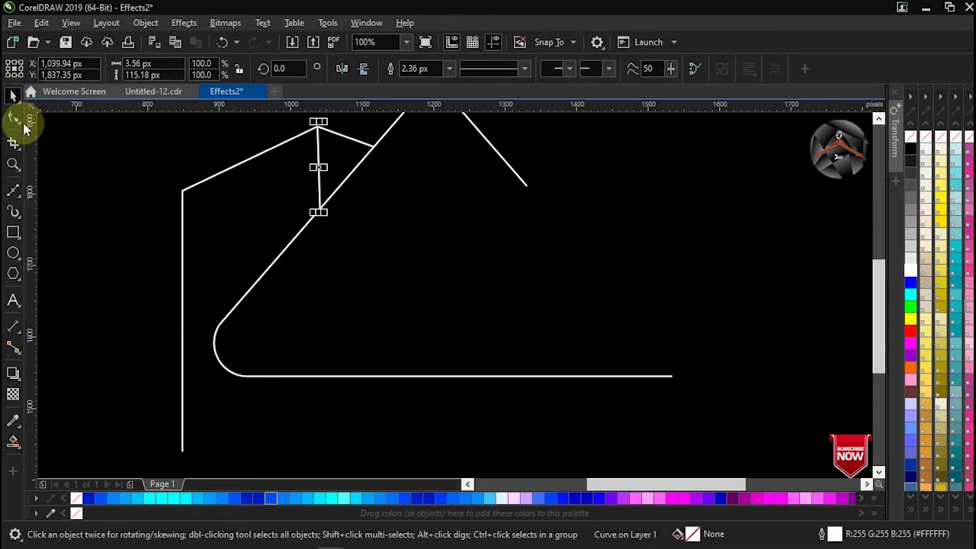
# Drag the roof's left corner node lower on the roof-and-wall curve.
pyautogui.click(15, 118)
pyautogui.click(182, 190)
pyautogui.moveTo(183, 191); pyautogui.dragTo(182, 208)
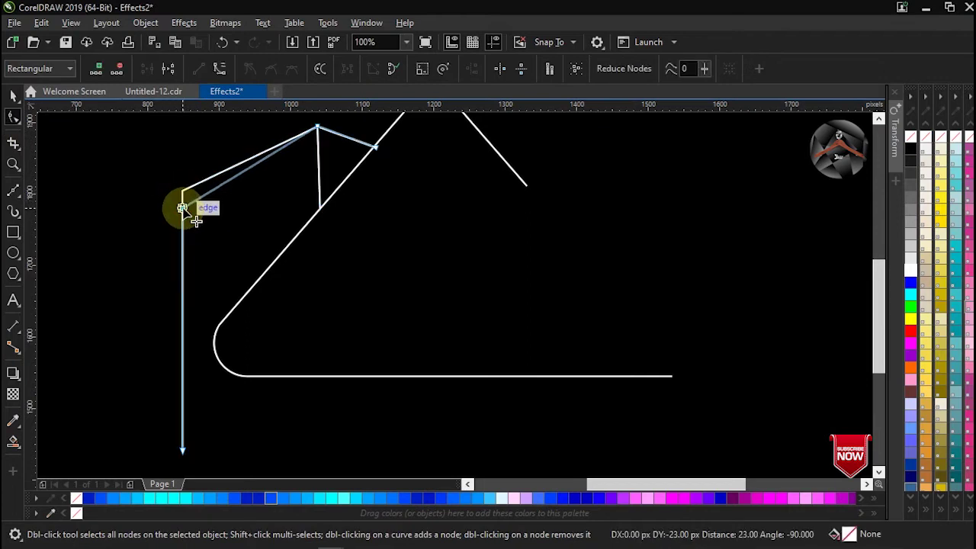
pyautogui.moveTo(182, 208); pyautogui.dragTo(182, 222)
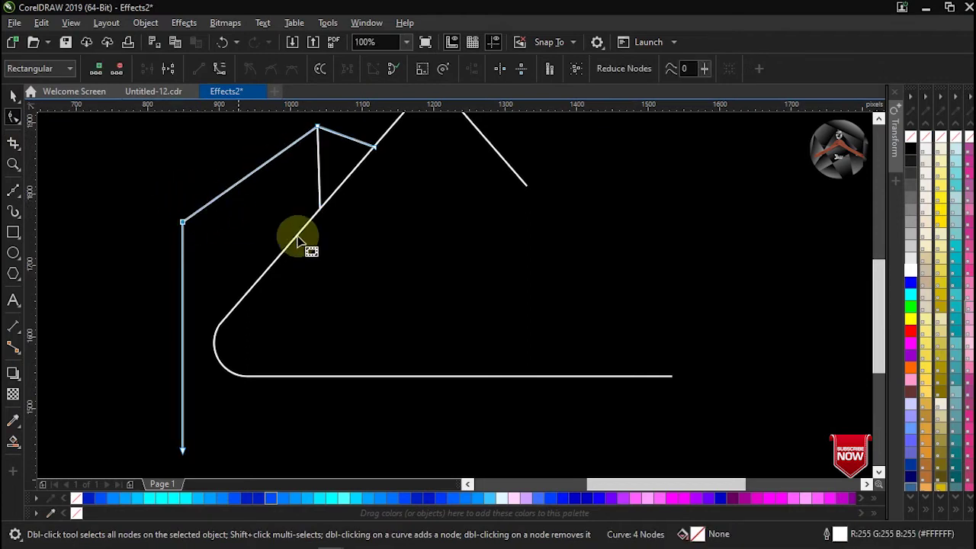
pyautogui.click(13, 95)
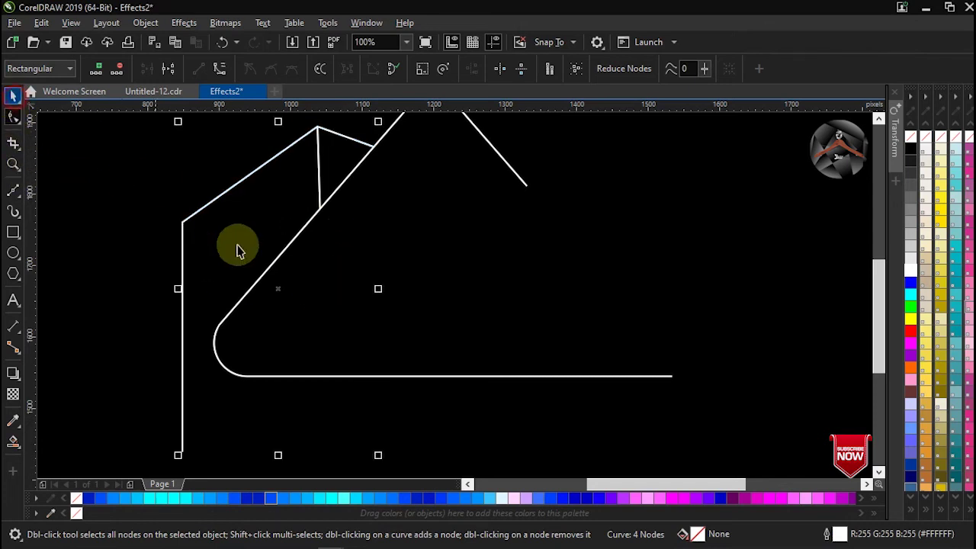
pyautogui.press('space')
# Zoom out to the whole page and move all the line art up.
pyautogui.scroll(-2, 359, 359)
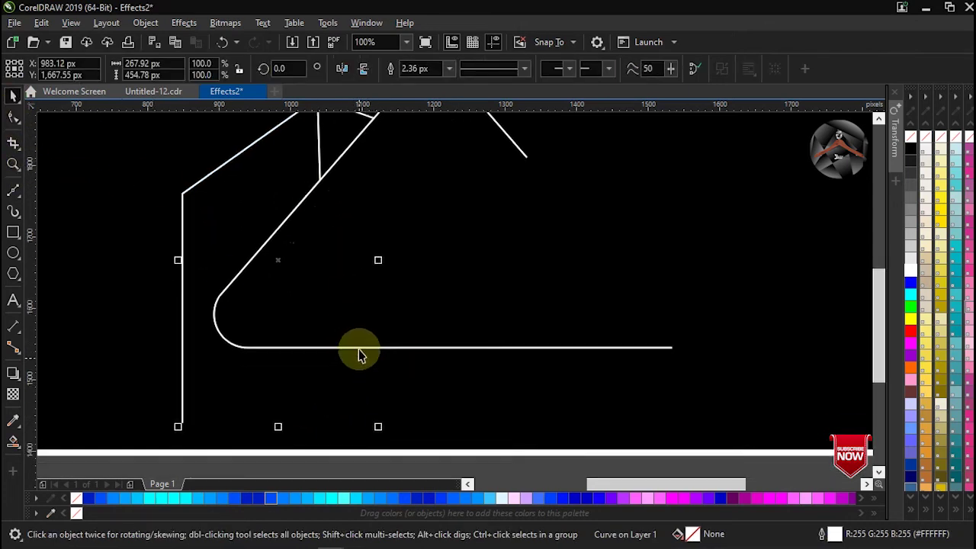
pyautogui.press('z')
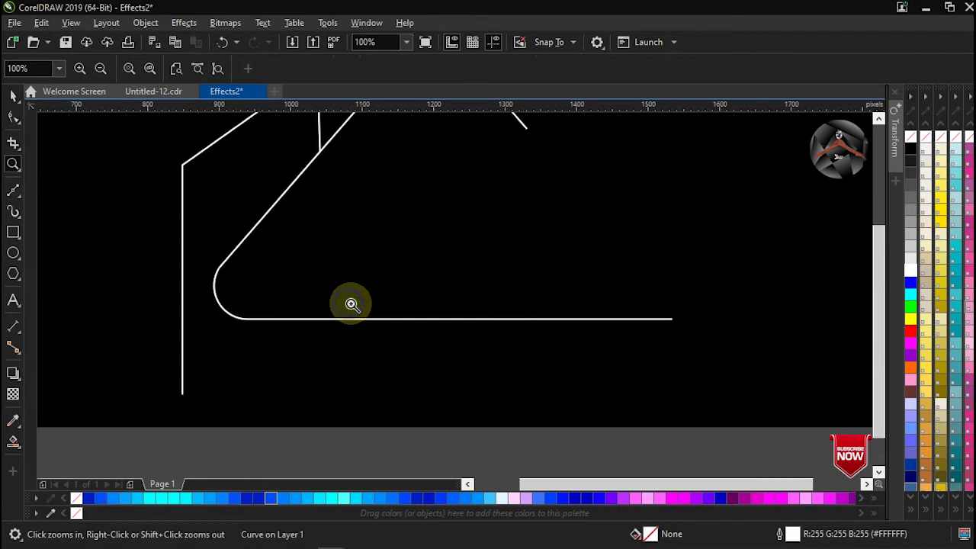
pyautogui.press('F3')
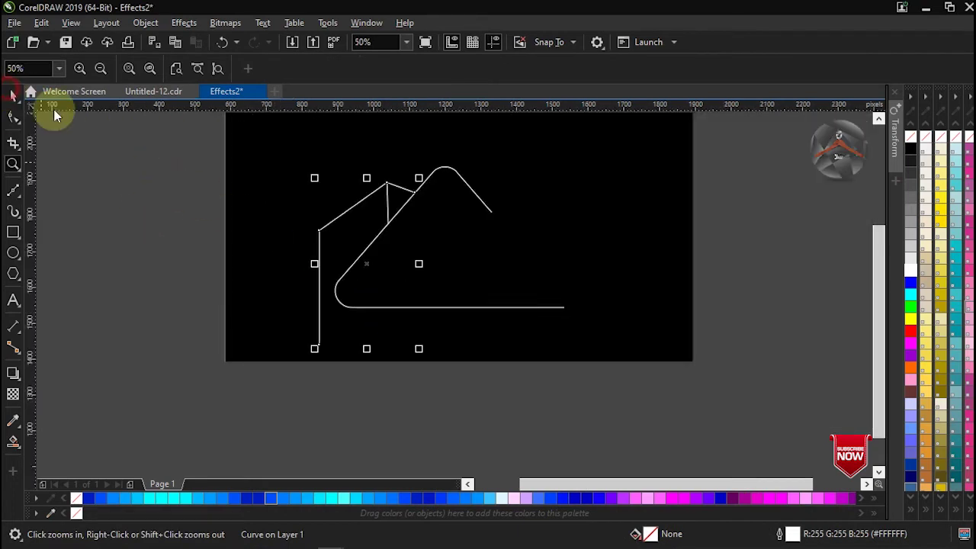
pyautogui.press('space')
pyautogui.moveTo(877, 330); pyautogui.dragTo(877, 309)
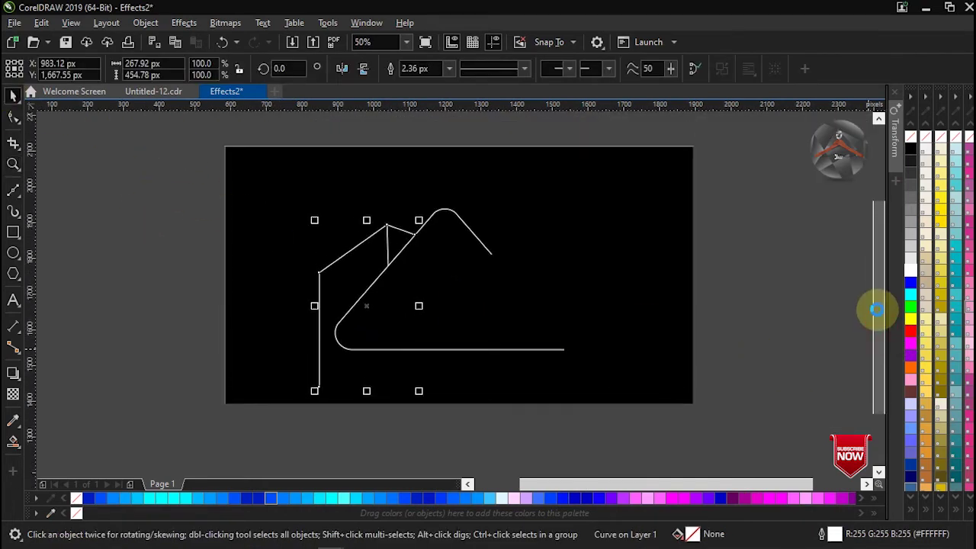
pyautogui.moveTo(210, 180); pyautogui.dragTo(625, 402)
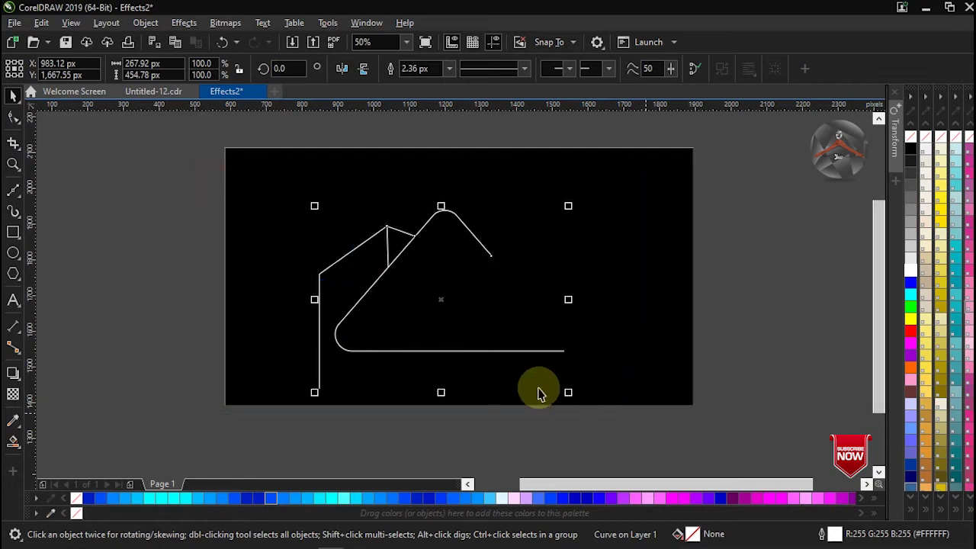
pyautogui.moveTo(442, 299); pyautogui.dragTo(443, 257)
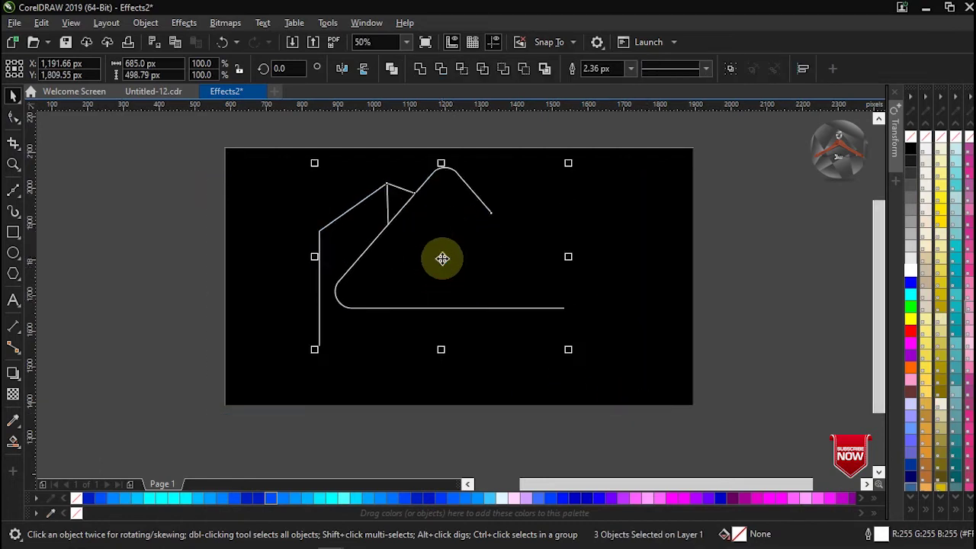
# Extend the wall line's end node further down, then deselect.
pyautogui.click(11, 118)
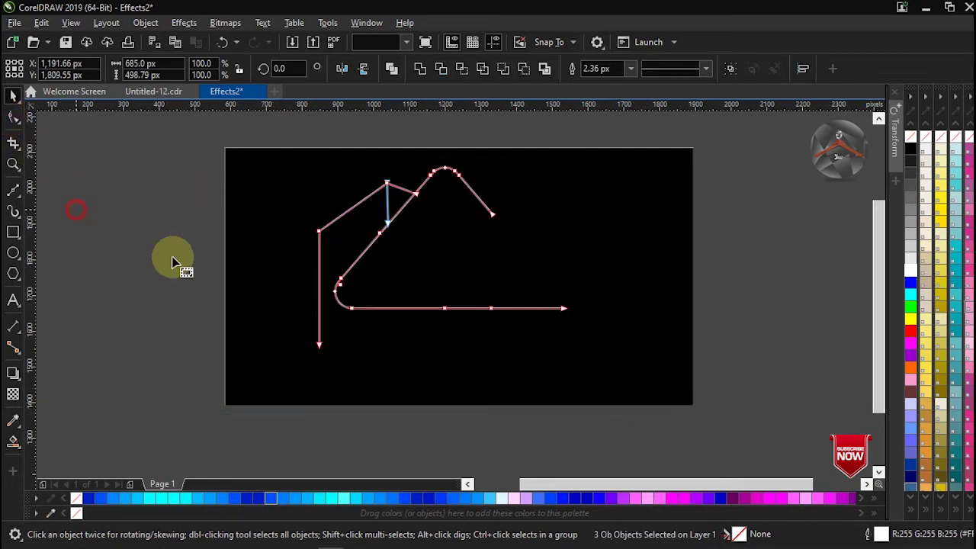
pyautogui.moveTo(320, 347); pyautogui.dragTo(320, 358)
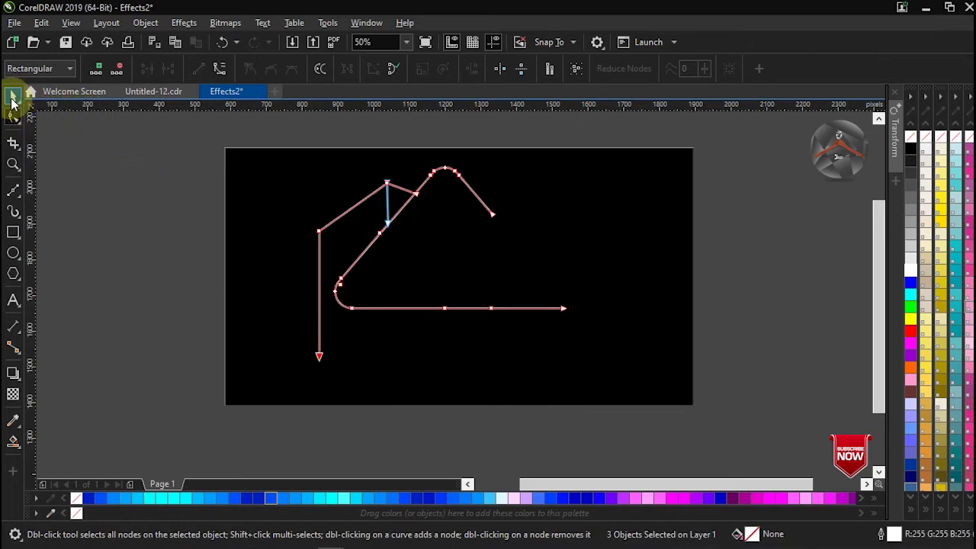
pyautogui.click(12, 96)
pyautogui.click(69, 174)
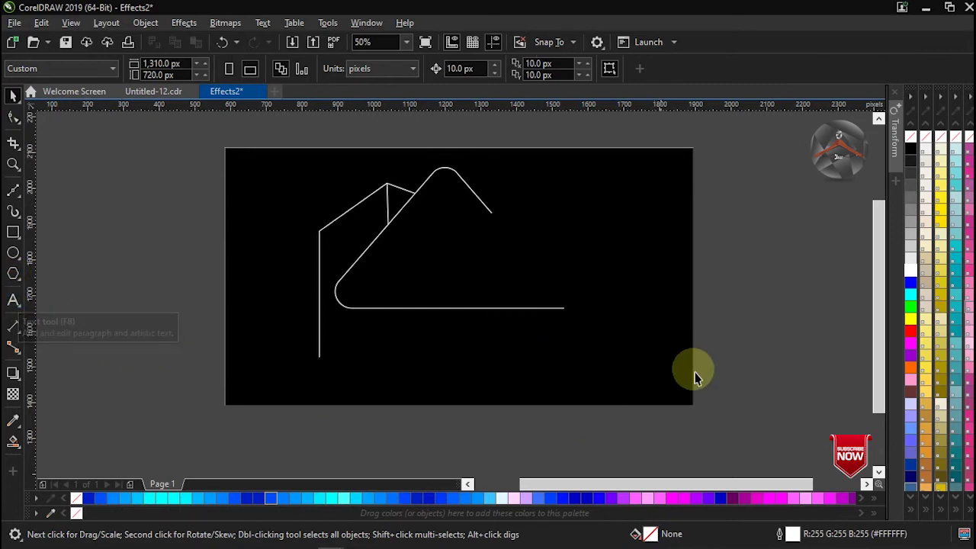
# Drag on the canvas, open and dismiss the context menus, then zoom out to 25%.
pyautogui.moveTo(617, 484); pyautogui.dragTo(695, 493)
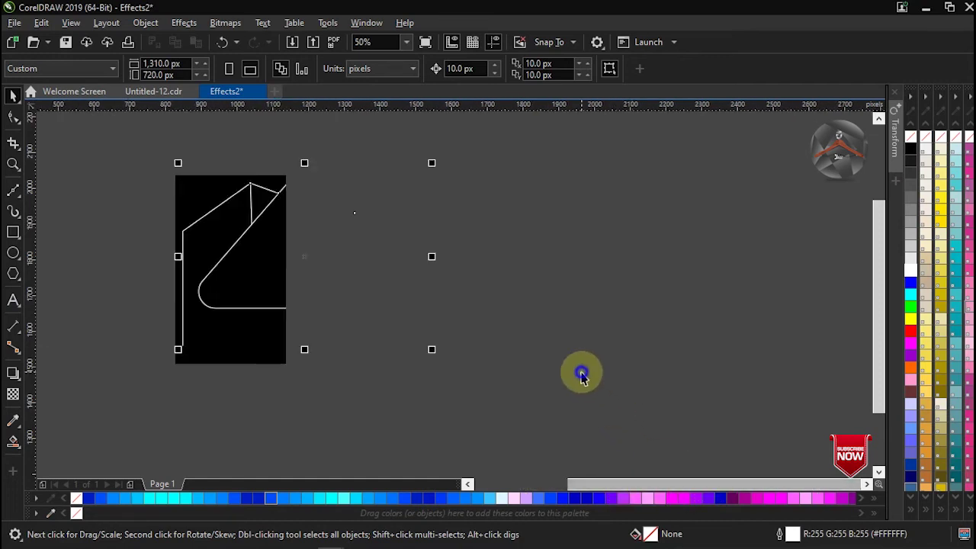
pyautogui.rightClick(581, 376)
pyautogui.click(562, 336)
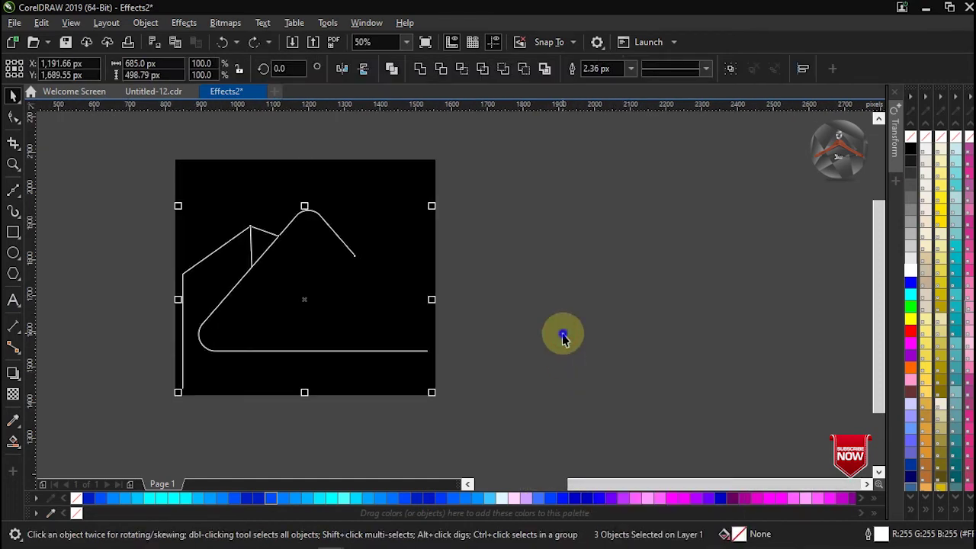
pyautogui.rightClick(564, 337)
pyautogui.press('Escape')
pyautogui.press('z')
pyautogui.rightClick(580, 305)
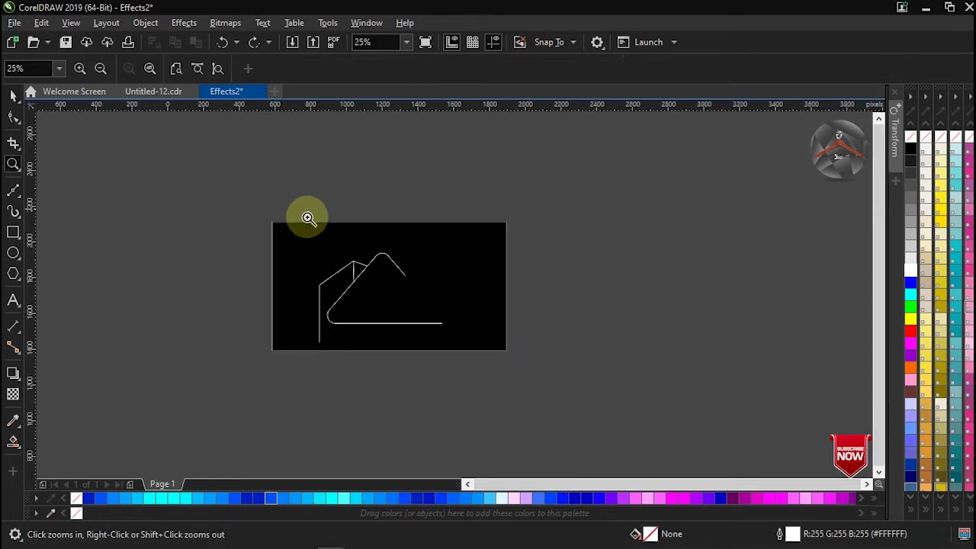
pyautogui.click(13, 233)
# Draw a page-sized rectangle beside the black page, fill it white, and zoom into it.
pyautogui.moveTo(519, 222); pyautogui.dragTo(738, 353)
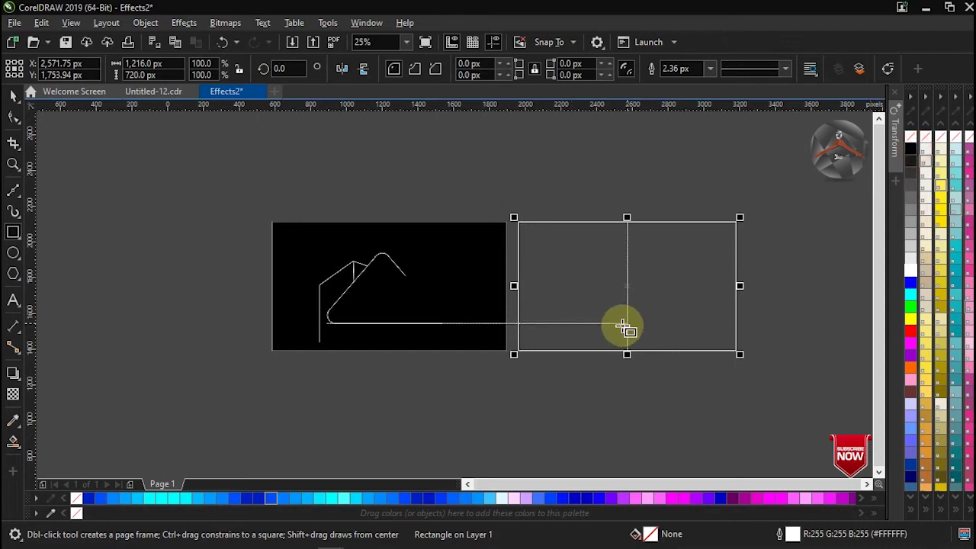
pyautogui.click(909, 271)
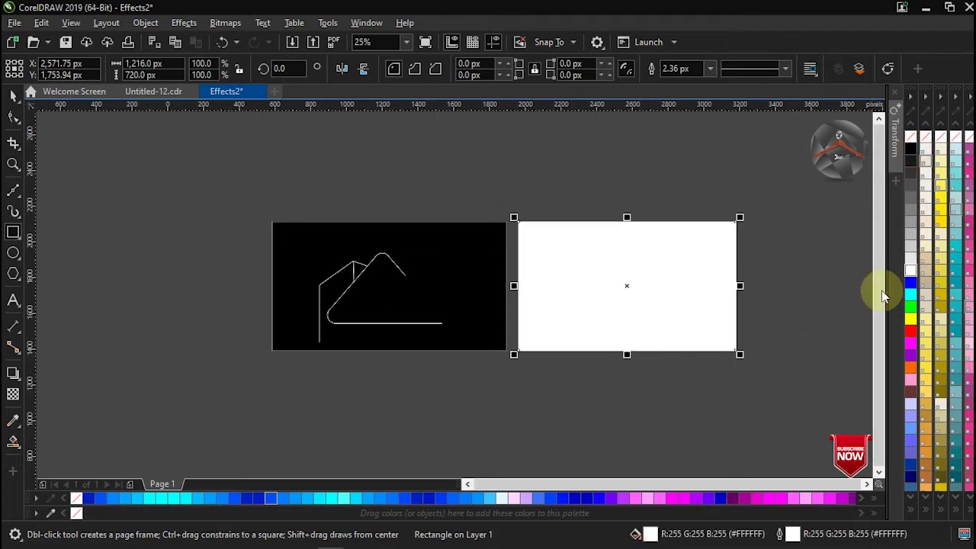
pyautogui.click(13, 99)
pyautogui.press('z')
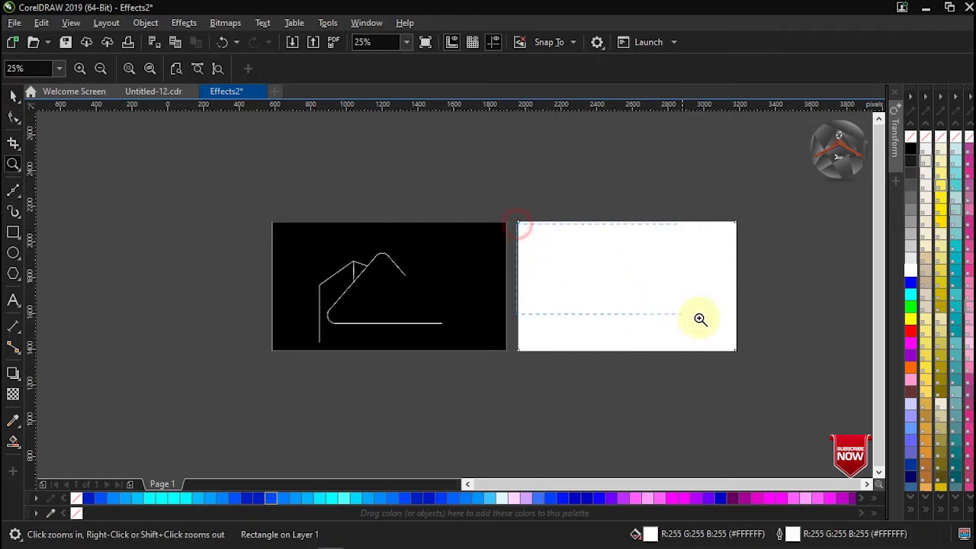
pyautogui.moveTo(736, 345); pyautogui.dragTo(738, 346)
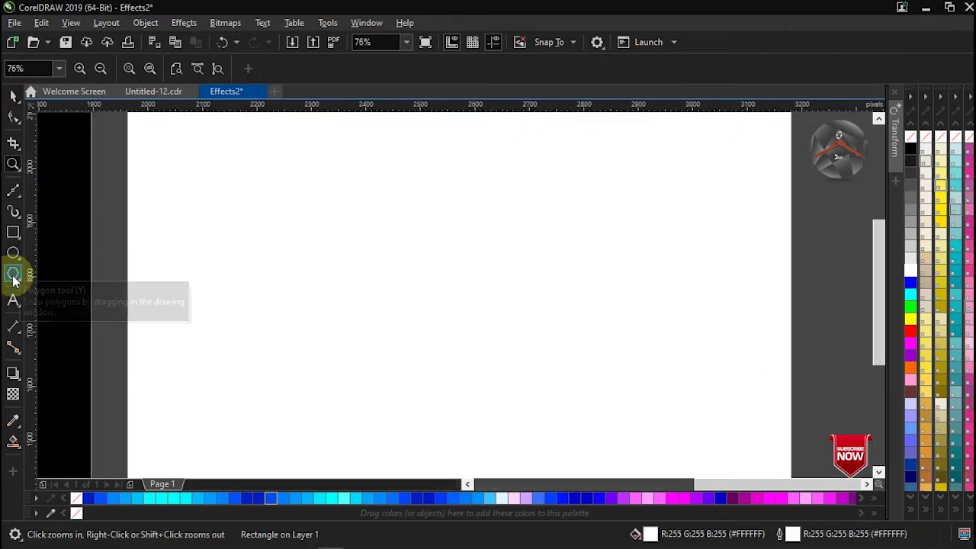
# Place the artistic text LIGHT on the white page.
pyautogui.click(14, 301)
pyautogui.click(241, 321)
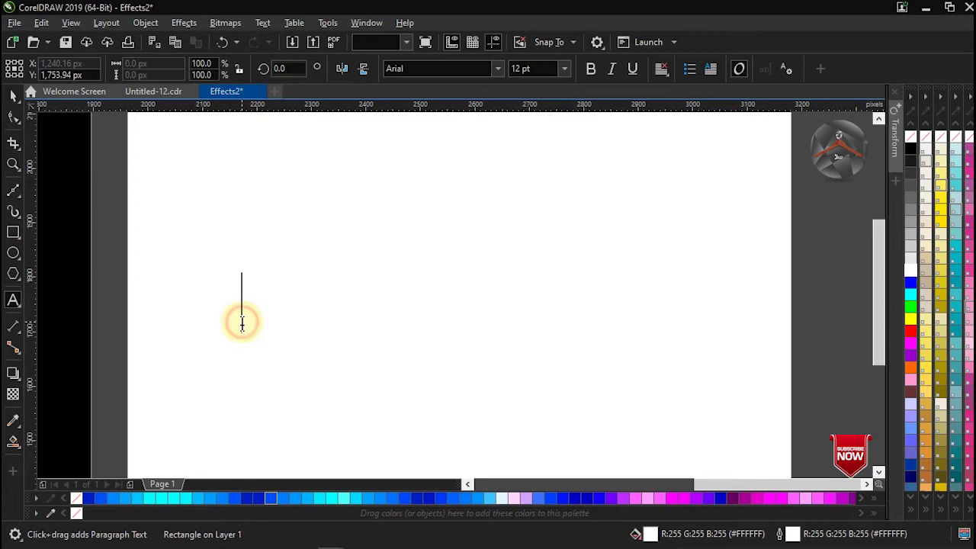
pyautogui.write('LIGHT')
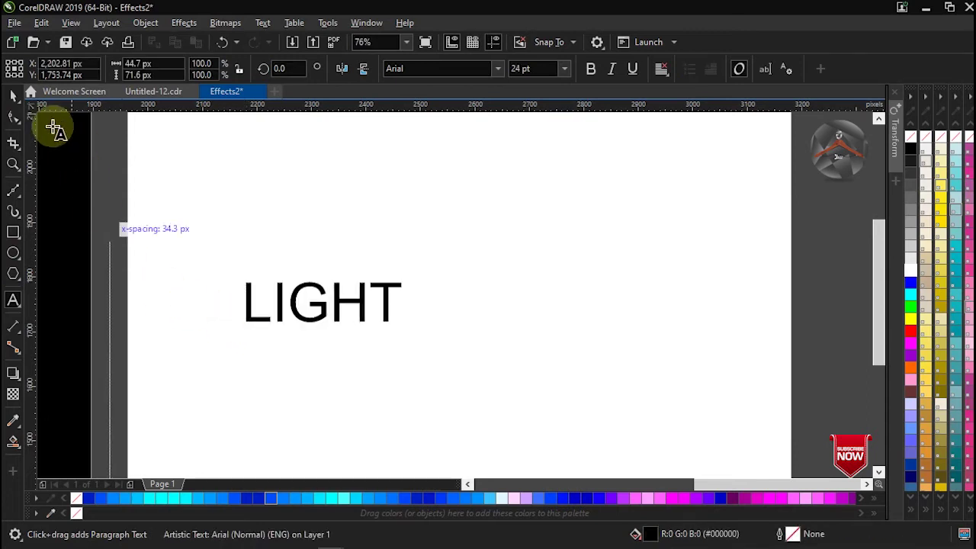
pyautogui.click(16, 97)
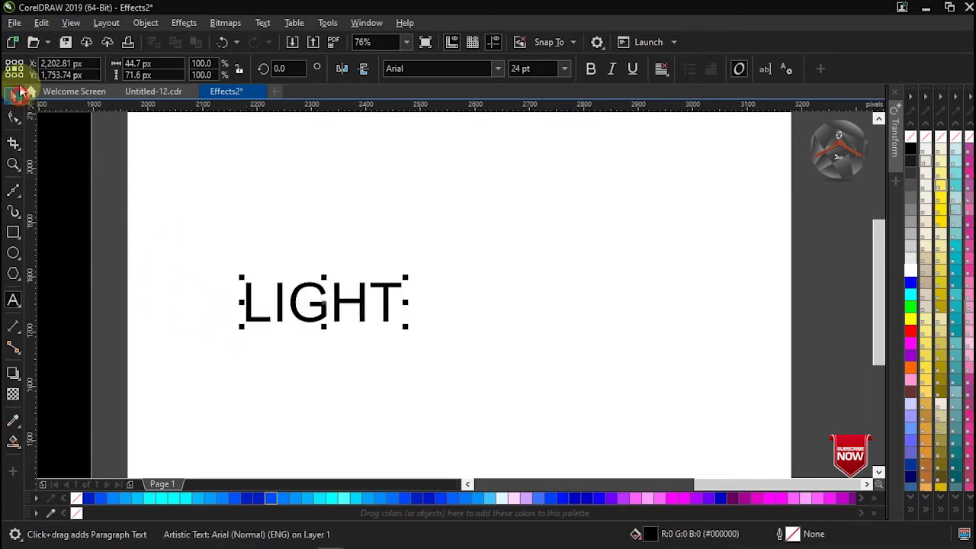
pyautogui.click(16, 94)
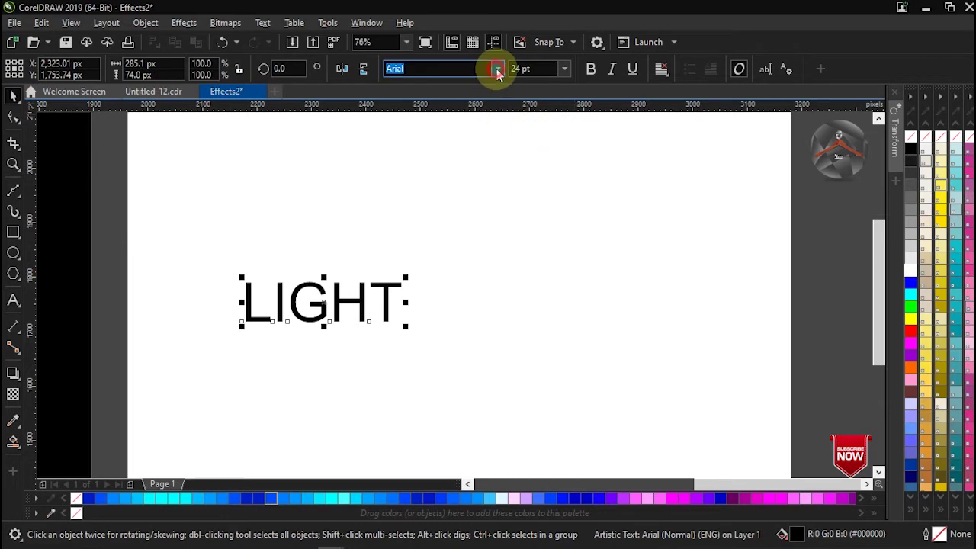
# Set LIGHT in Ethnocentric, centre it, enlarge it to about 54 pt, and fill it light grey.
pyautogui.click(496, 70)
pyautogui.click(490, 132)
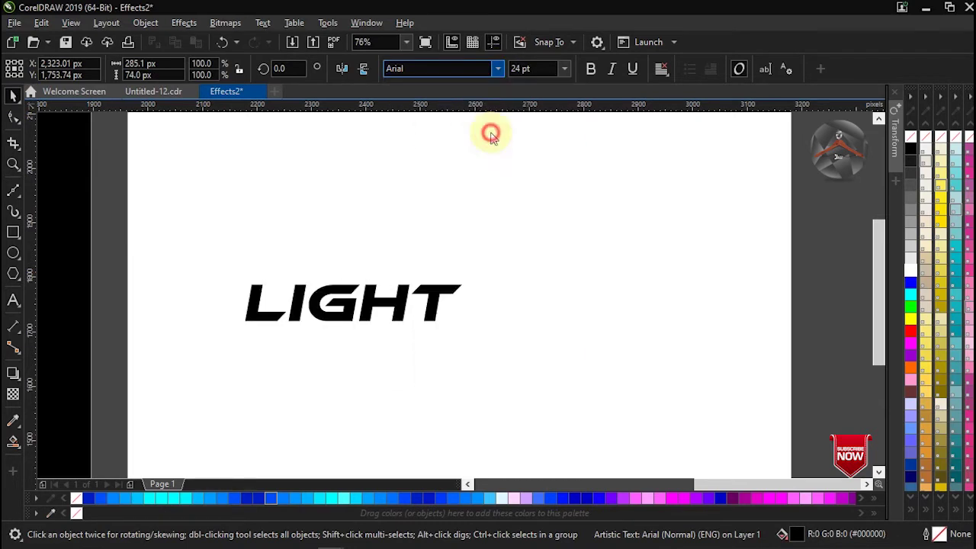
pyautogui.press('p')
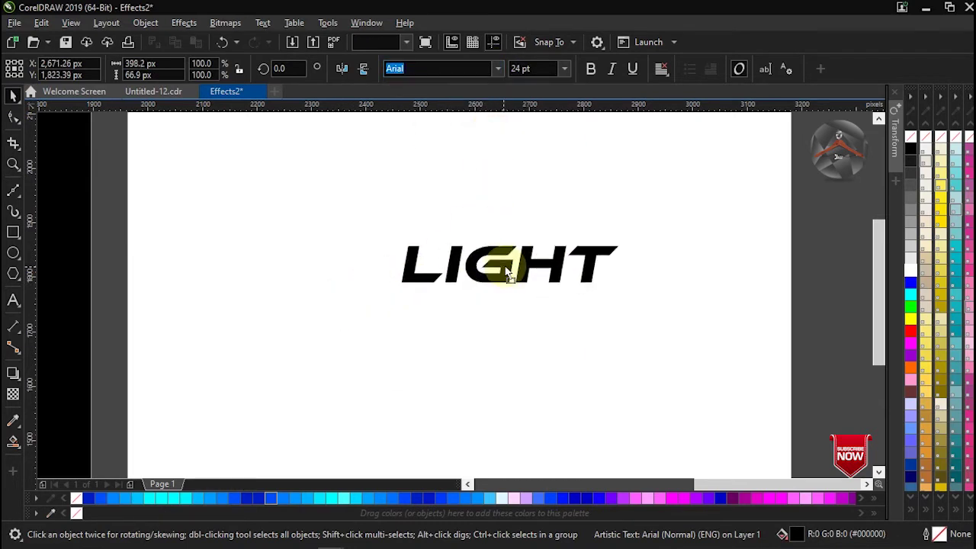
pyautogui.moveTo(506, 276); pyautogui.dragTo(462, 293)
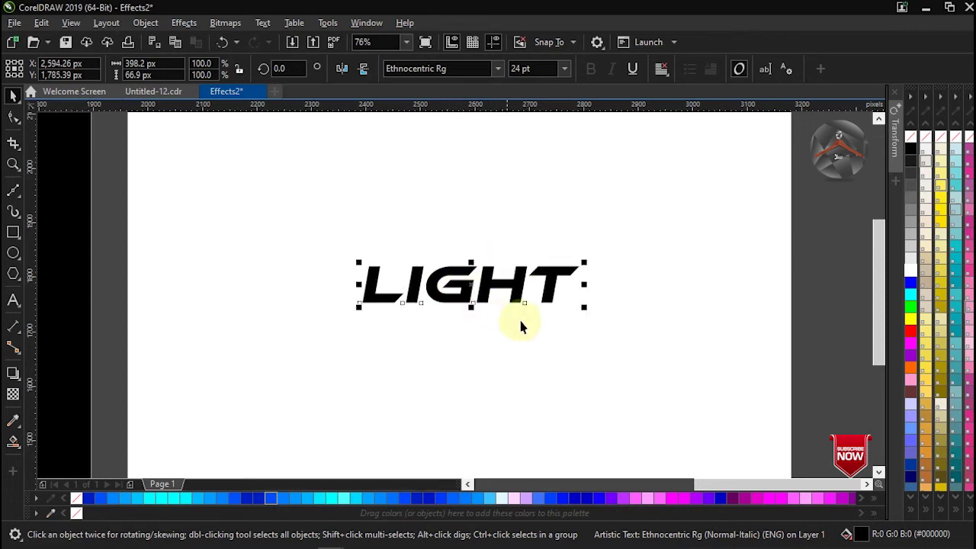
pyautogui.moveTo(586, 310); pyautogui.dragTo(731, 381)
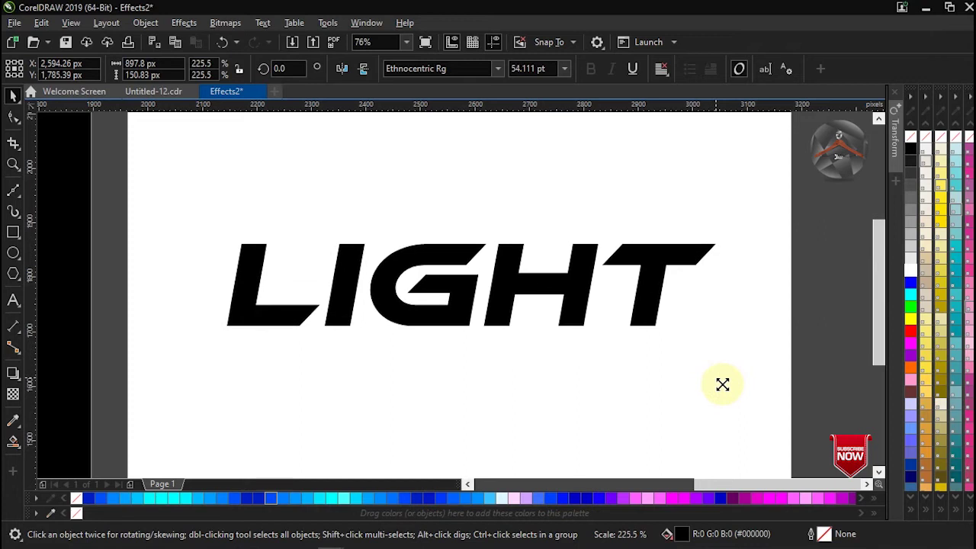
pyautogui.moveTo(731, 382); pyautogui.dragTo(723, 389)
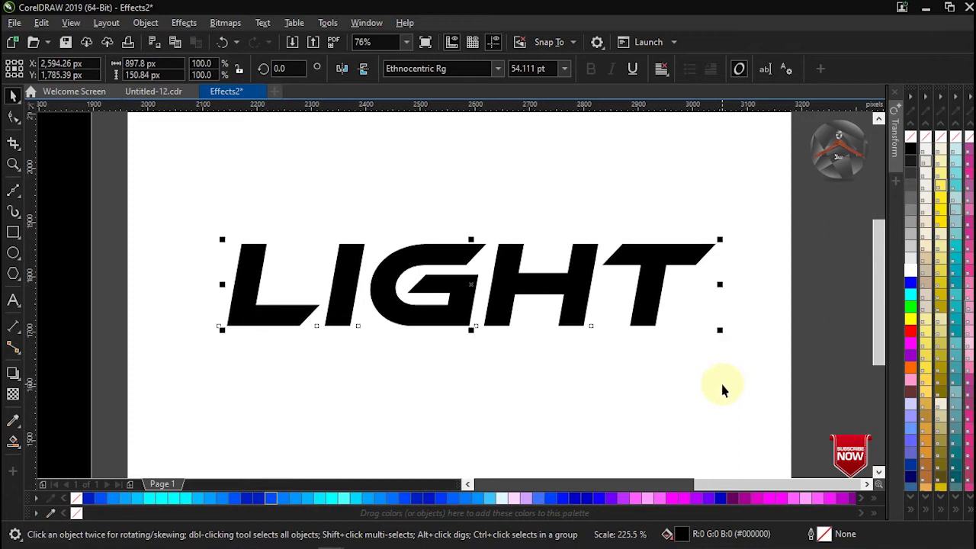
pyautogui.click(909, 247)
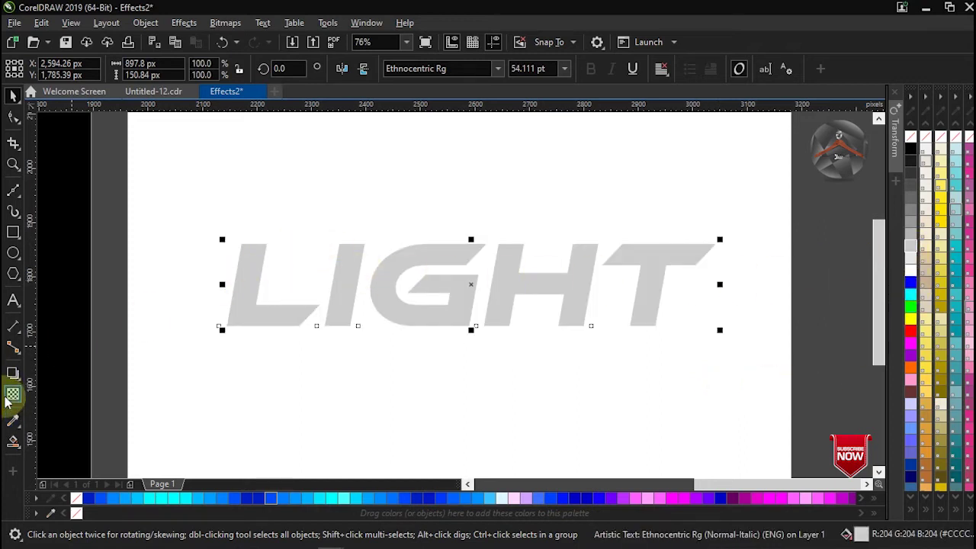
pyautogui.click(8, 374)
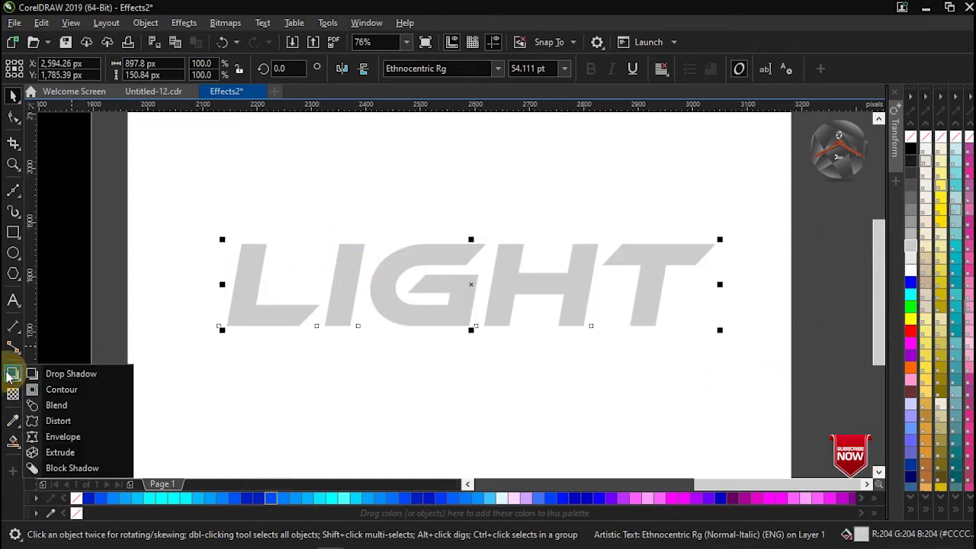
# Add a black outside contour to LIGHT with a 12 px offset.
pyautogui.click(80, 391)
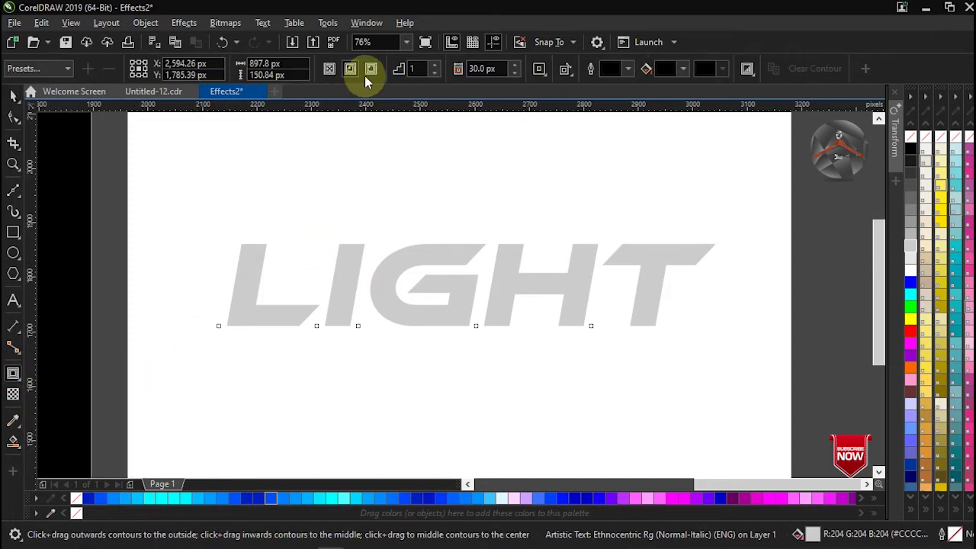
pyautogui.click(371, 70)
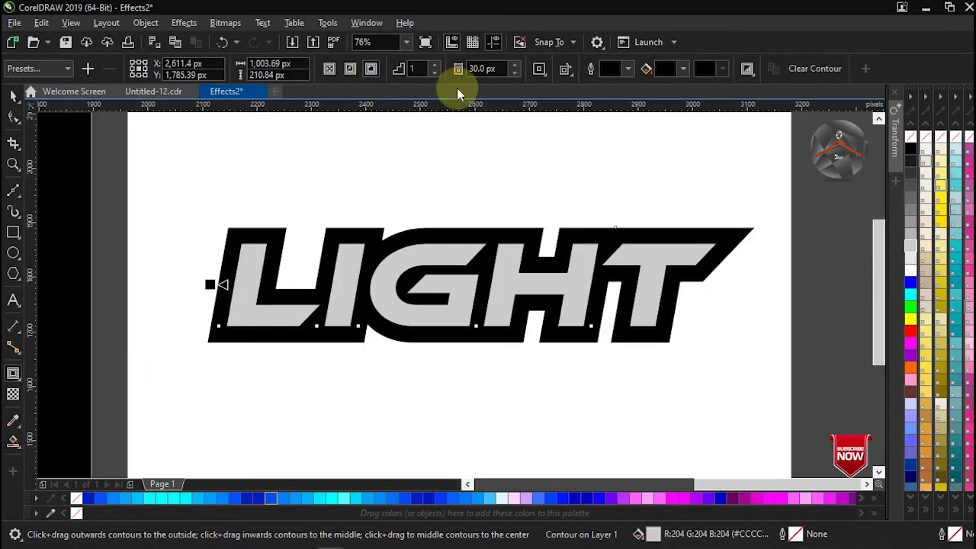
pyautogui.click(515, 73)
pyautogui.click(515, 73)
pyautogui.click(515, 72)
pyautogui.click(515, 72)
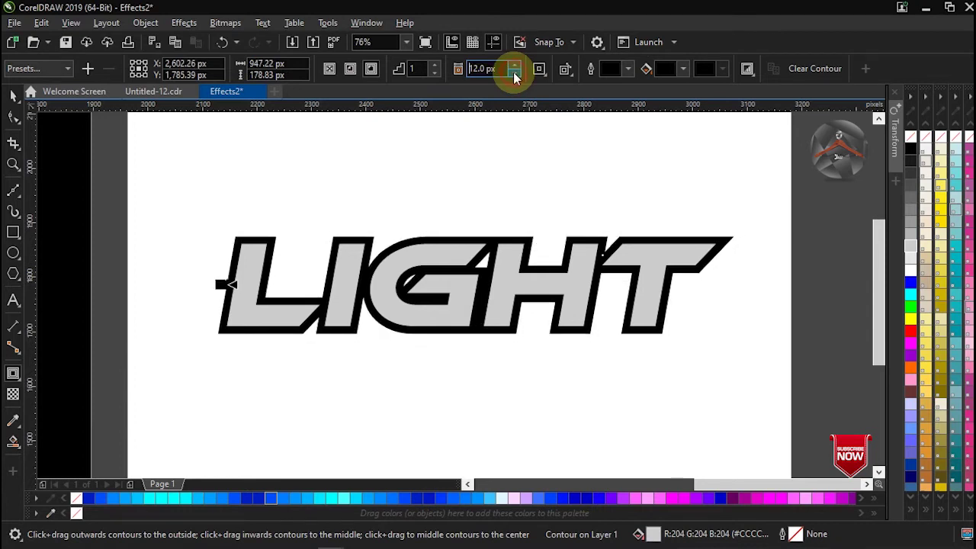
pyautogui.click(515, 72)
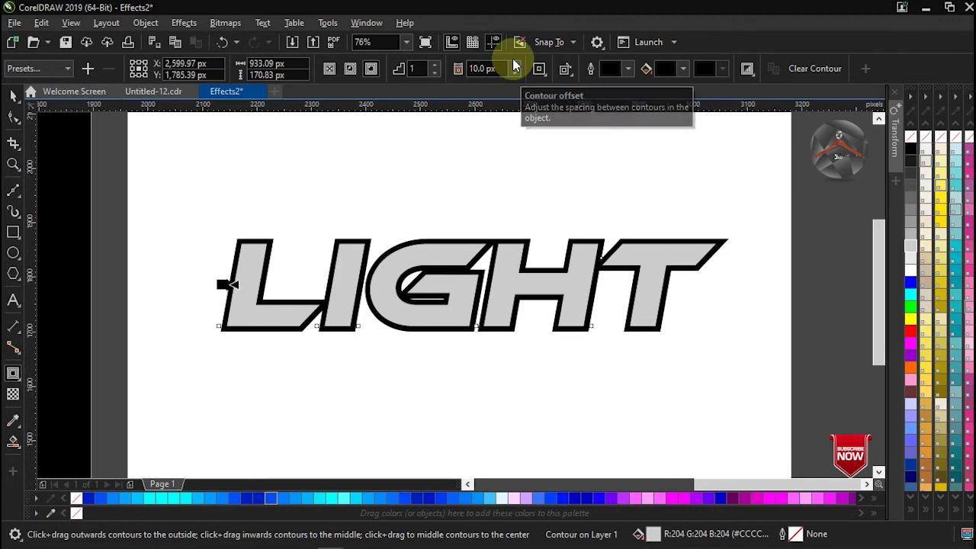
pyautogui.click(514, 64)
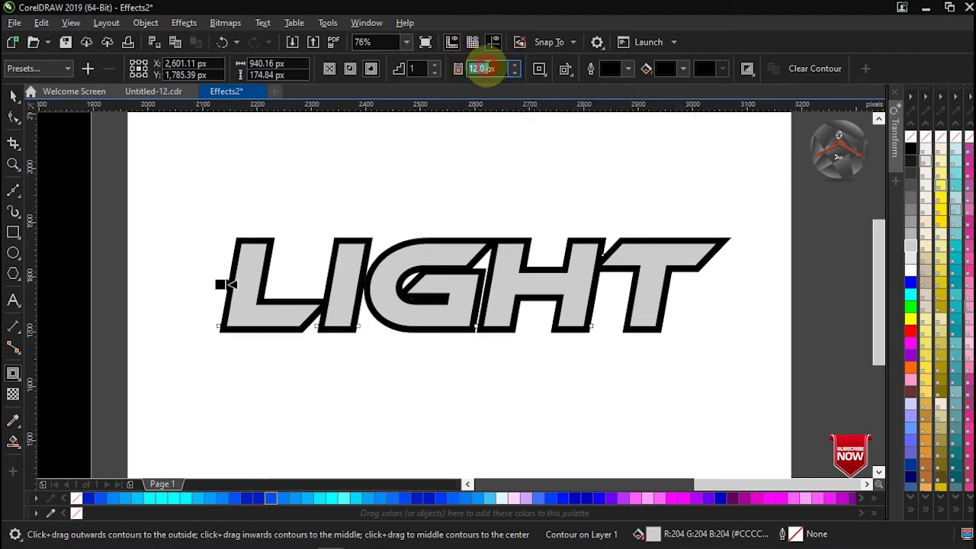
# Break the contour apart from LIGHT and select the separated contour outline.
pyautogui.click(146, 27)
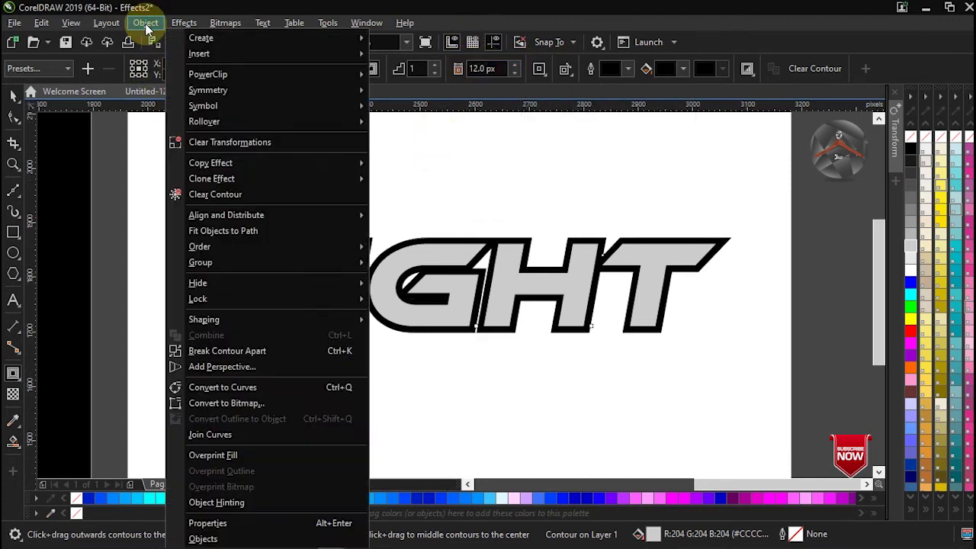
pyautogui.click(286, 355)
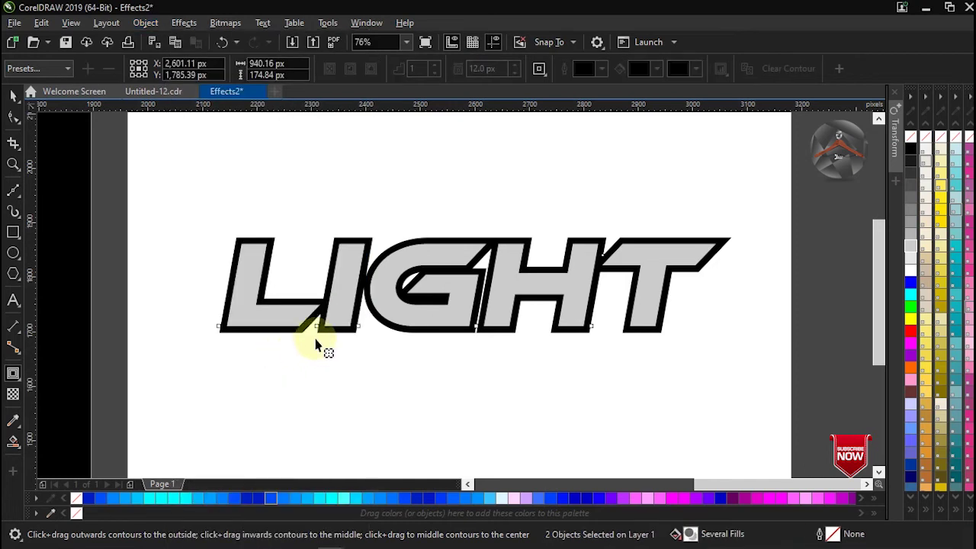
pyautogui.click(11, 92)
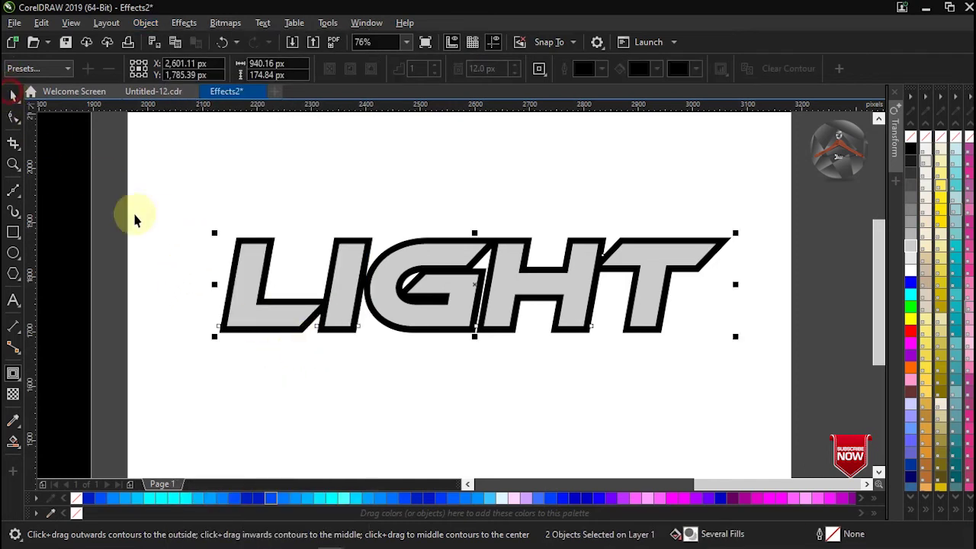
pyautogui.click(229, 264)
pyautogui.click(266, 195)
pyautogui.click(239, 257)
pyautogui.click(228, 250)
pyautogui.moveTo(229, 250); pyautogui.dragTo(208, 251)
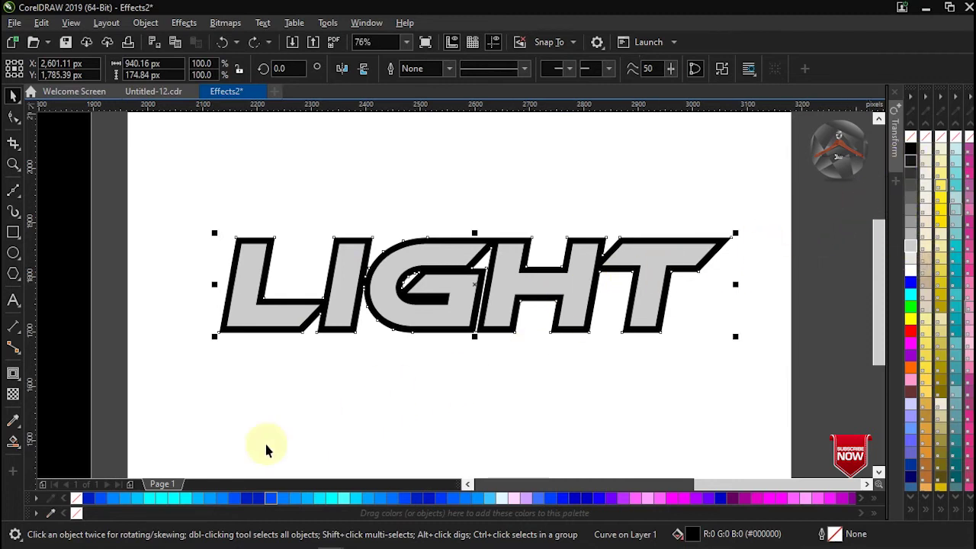
pyautogui.click(17, 442)
# Give the contour a vertical fountain fill ending in black with a white middle stop.
pyautogui.click(51, 442)
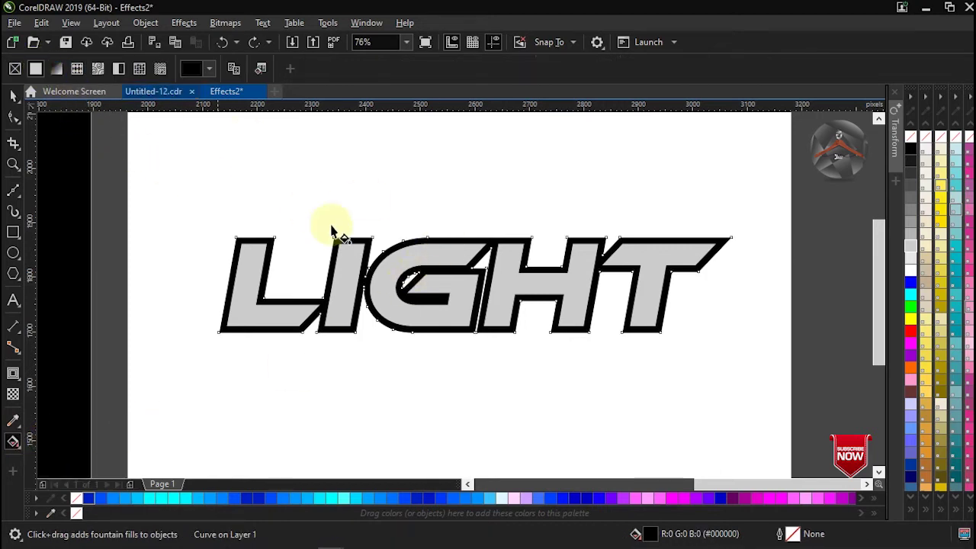
pyautogui.click(55, 70)
pyautogui.moveTo(443, 207); pyautogui.dragTo(442, 370)
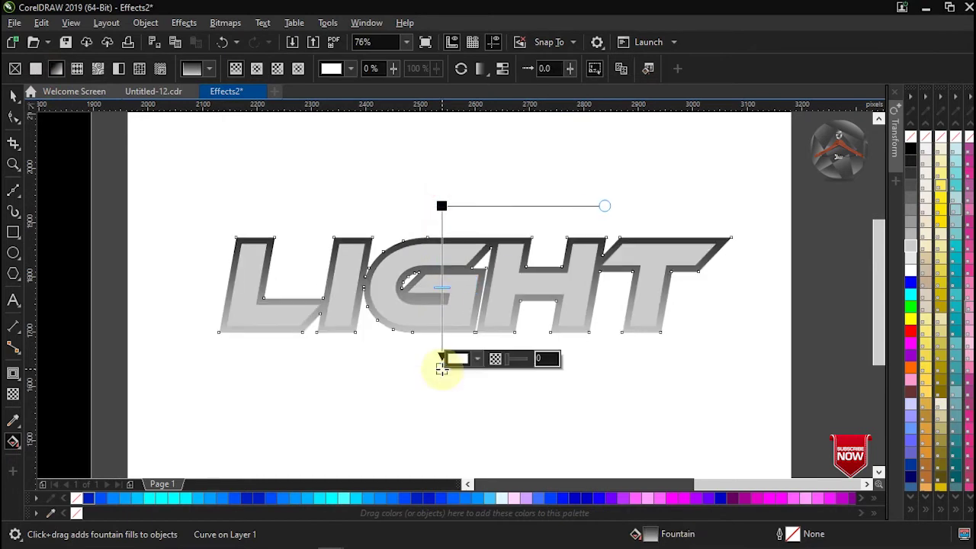
pyautogui.click(912, 151)
pyautogui.doubleClick(440, 282)
pyautogui.click(910, 270)
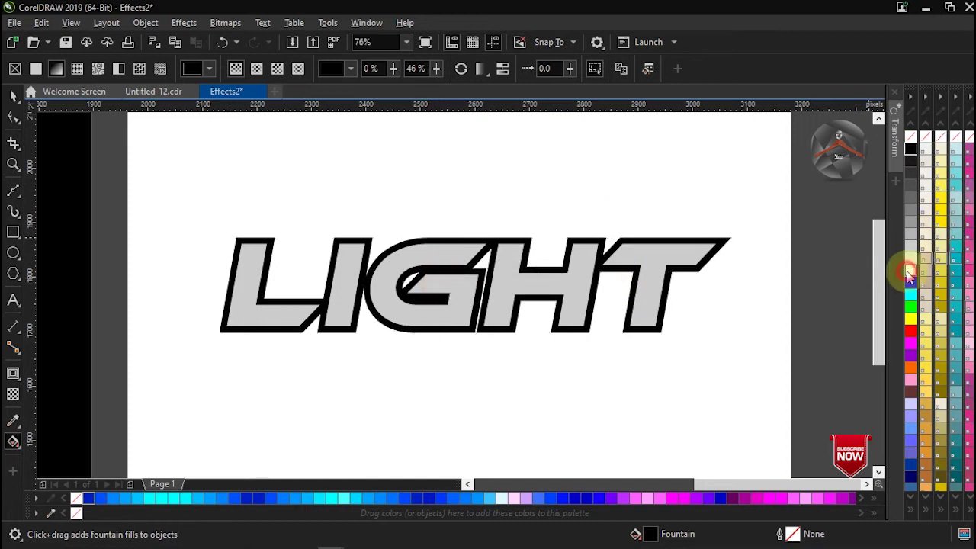
pyautogui.click(441, 289)
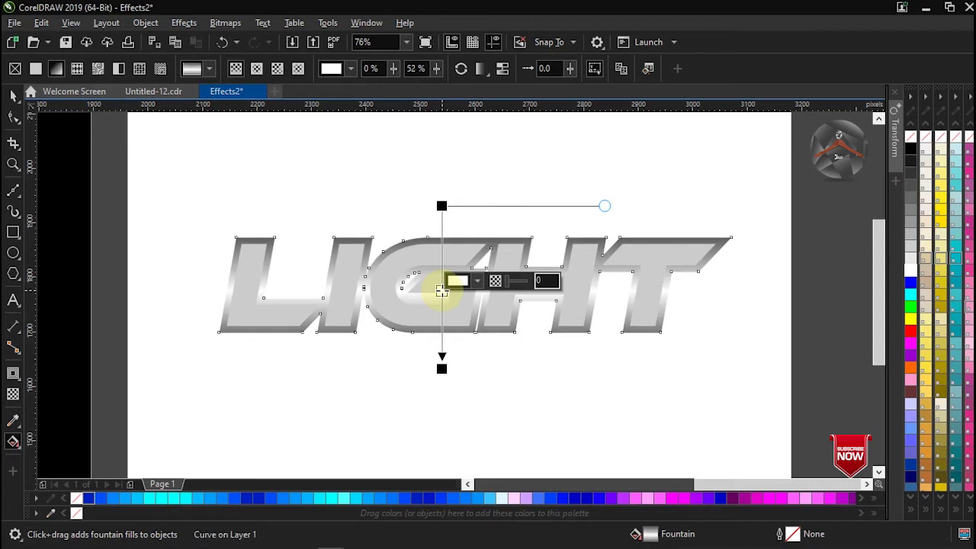
pyautogui.click(13, 94)
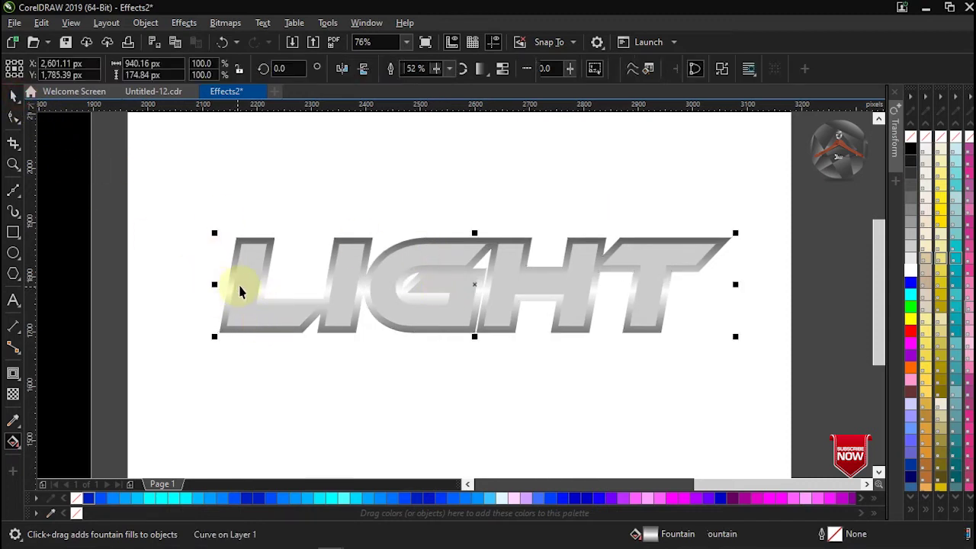
# Fill the LIGHT lettering solid black, then deselect everything.
pyautogui.press('space')
pyautogui.click(244, 282)
pyautogui.press('Tab')
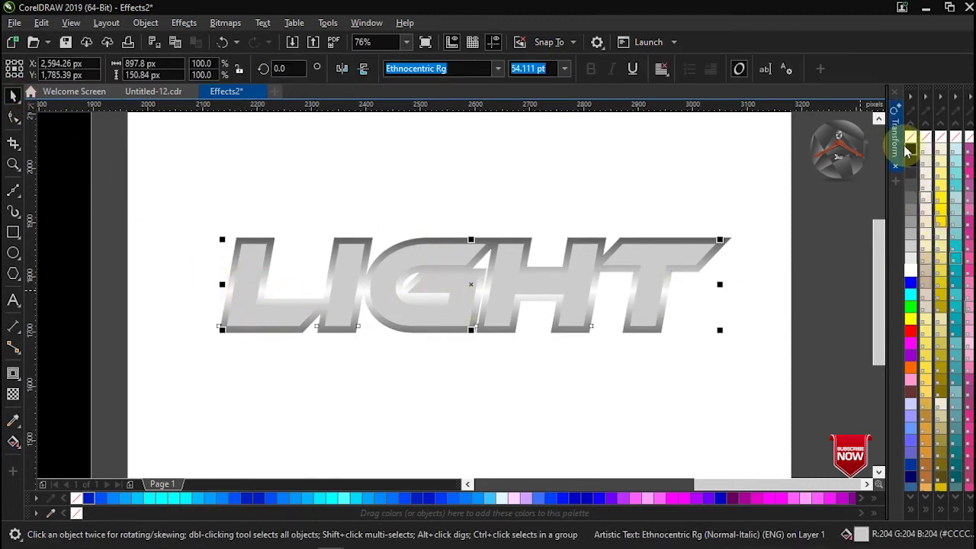
pyautogui.click(910, 148)
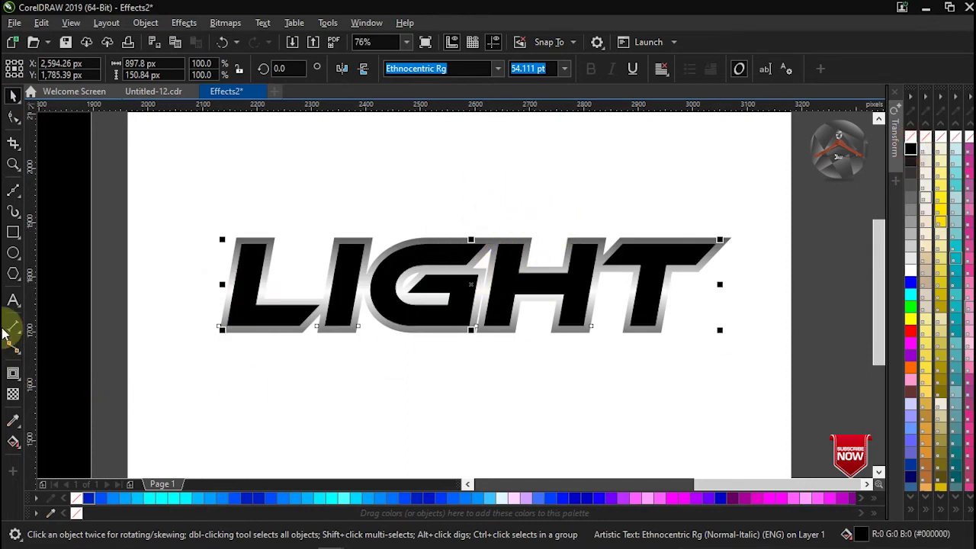
pyautogui.press('Escape')
pyautogui.rightClick(910, 138)
pyautogui.click(352, 392)
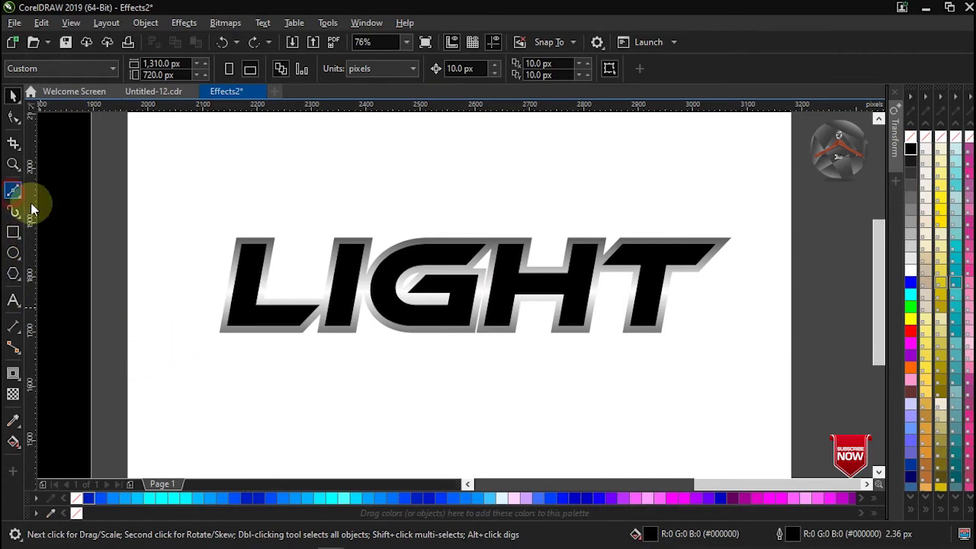
# Draw a closed four-sided shape covering the lower part of LIGHT.
pyautogui.click(13, 191)
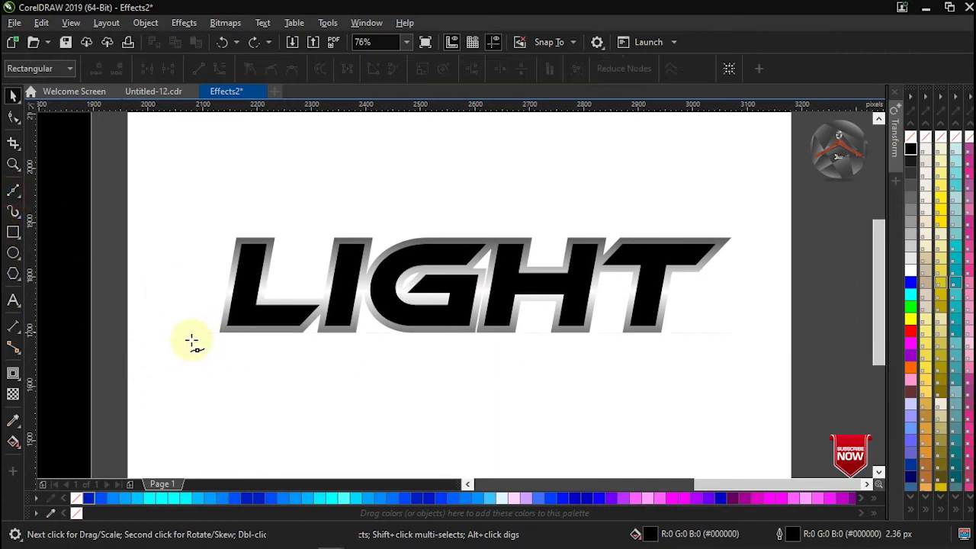
pyautogui.click(741, 258)
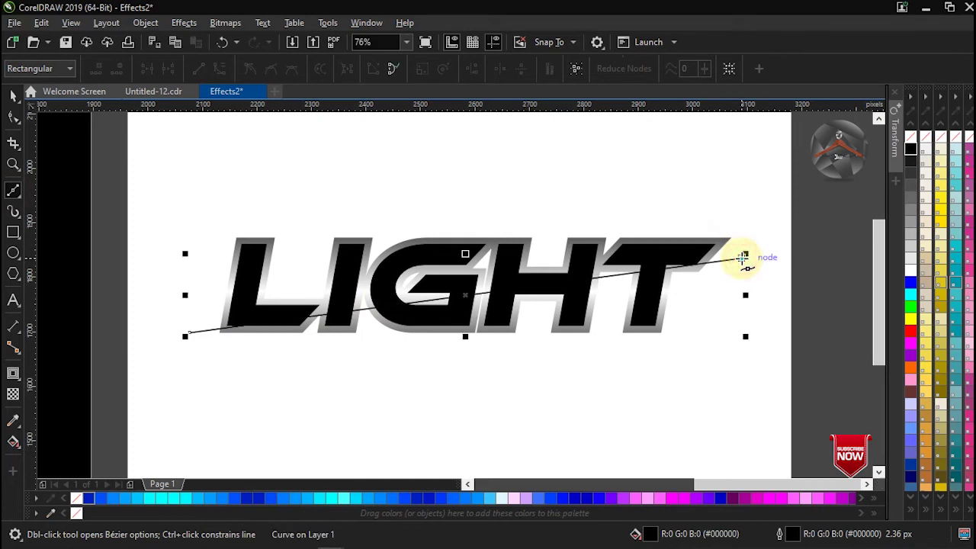
pyautogui.click(732, 359)
pyautogui.click(188, 348)
pyautogui.click(189, 332)
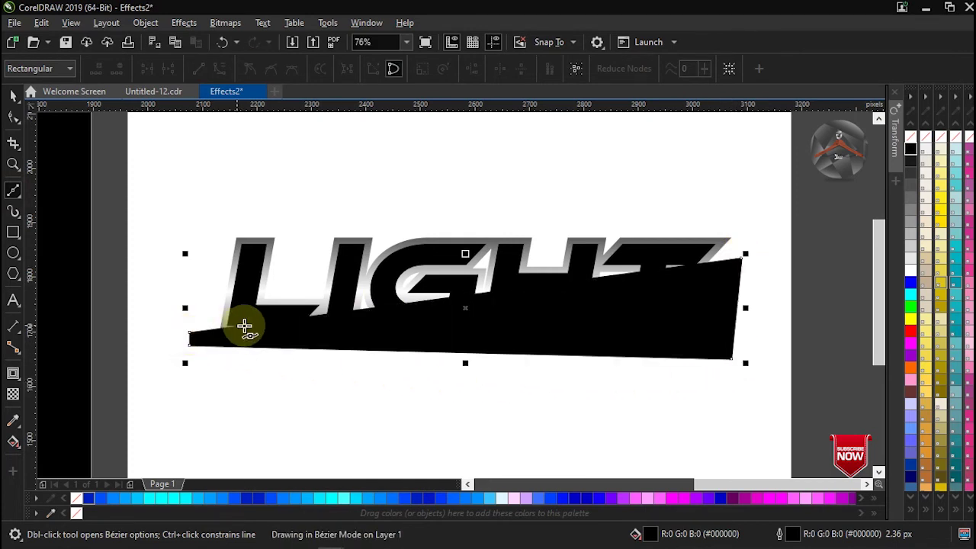
# Fill the shape white, set its outline to None, and convert its top edge to a curve.
pyautogui.press('space')
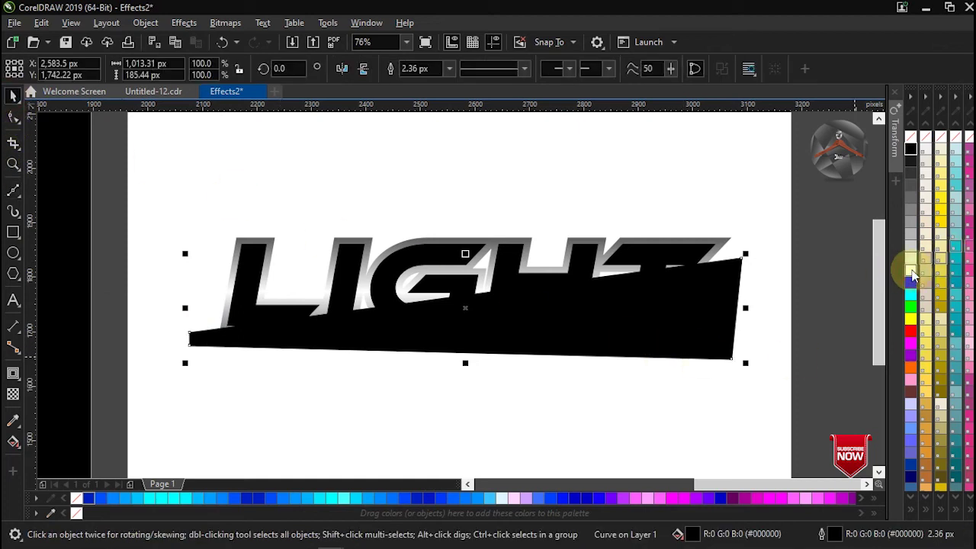
pyautogui.click(911, 270)
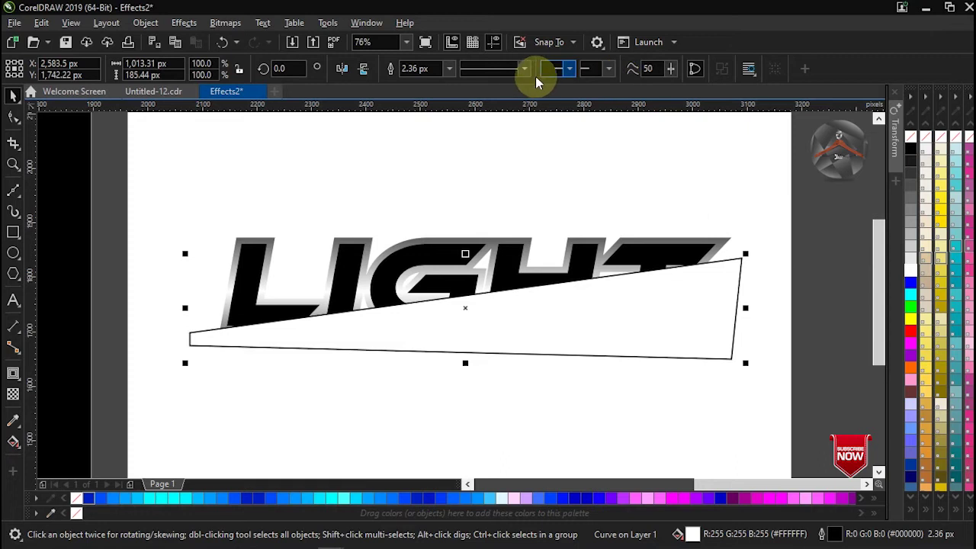
pyautogui.click(450, 70)
pyautogui.click(449, 84)
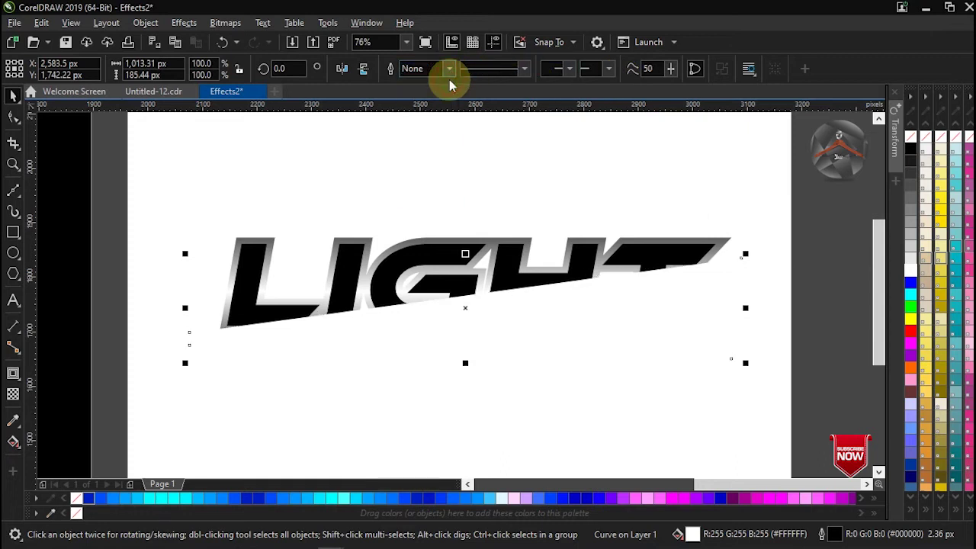
pyautogui.click(13, 121)
pyautogui.click(454, 298)
pyautogui.click(219, 70)
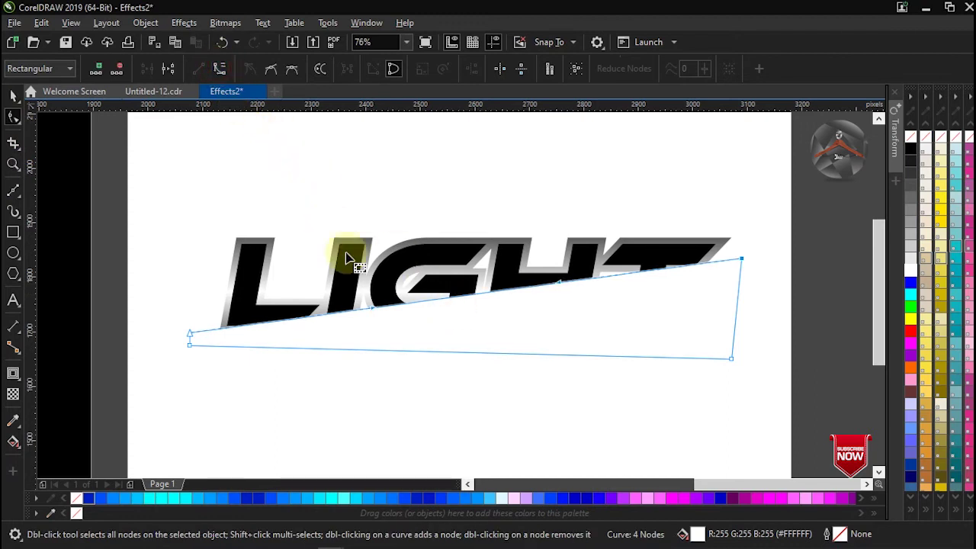
# Bend the shape's top edge into a gentle curve across LIGHT and remove its fill.
pyautogui.moveTo(374, 312); pyautogui.dragTo(359, 258)
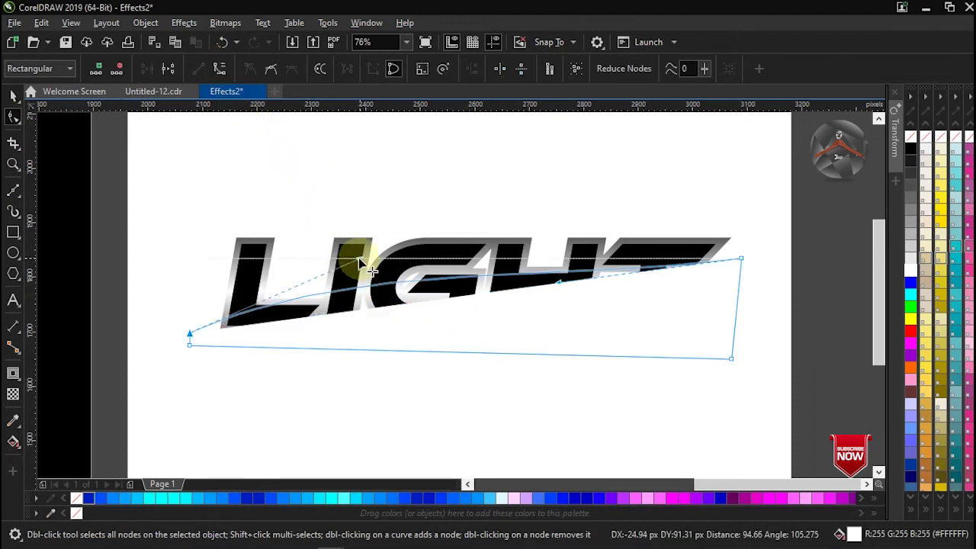
pyautogui.moveTo(559, 284); pyautogui.dragTo(557, 272)
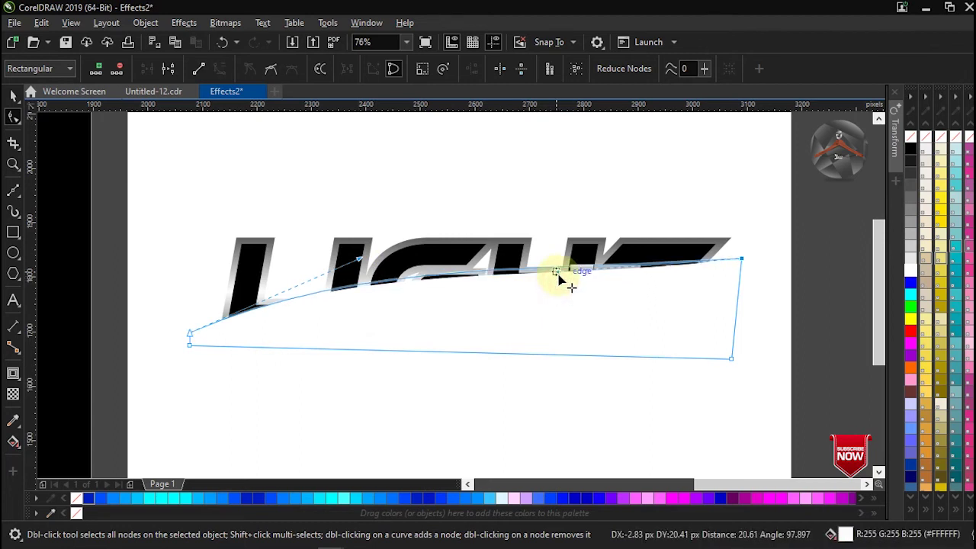
pyautogui.moveTo(363, 265); pyautogui.dragTo(364, 276)
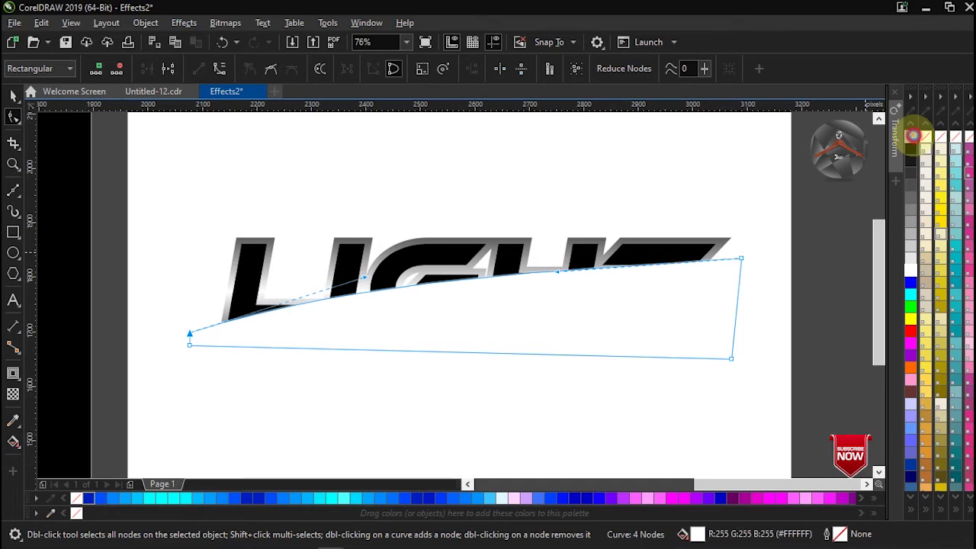
pyautogui.click(912, 136)
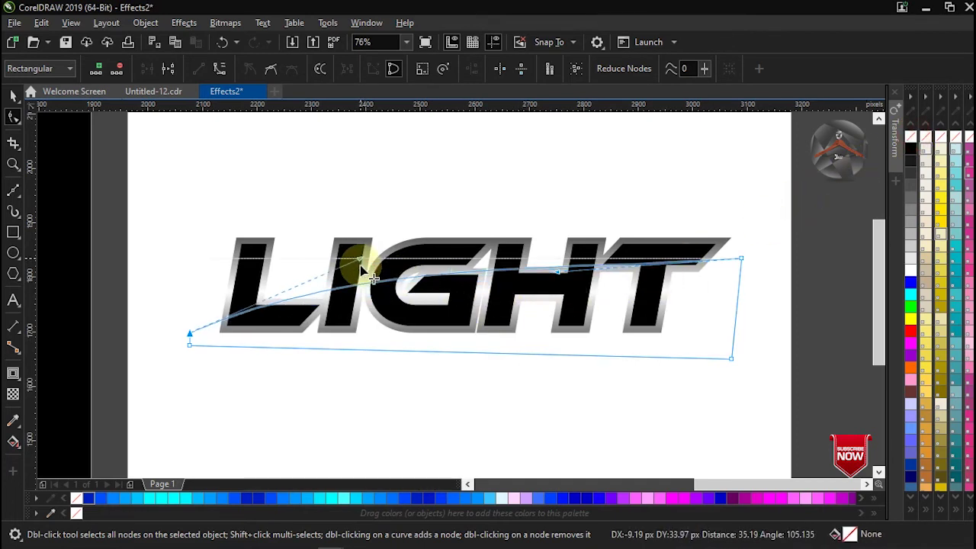
pyautogui.moveTo(366, 281); pyautogui.dragTo(387, 282)
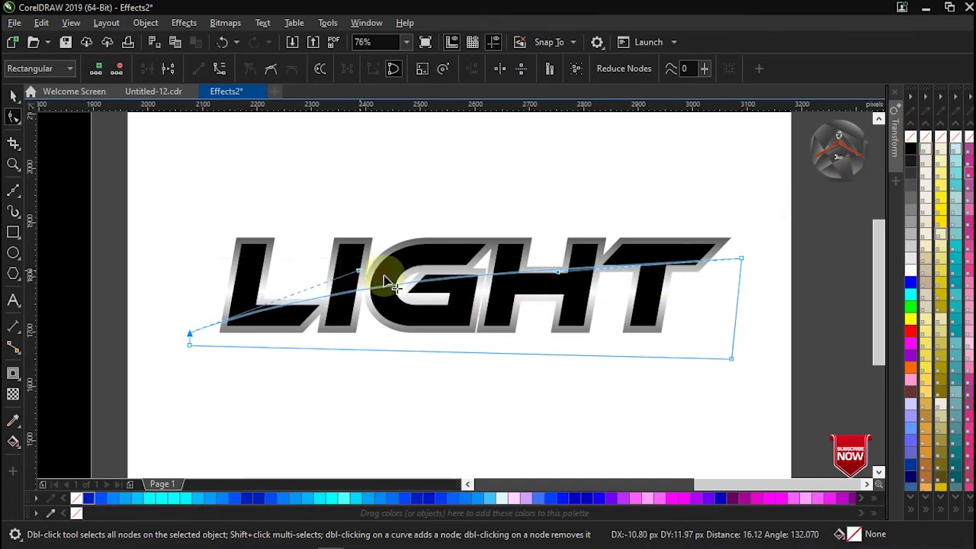
pyautogui.click(562, 276)
pyautogui.click(656, 284)
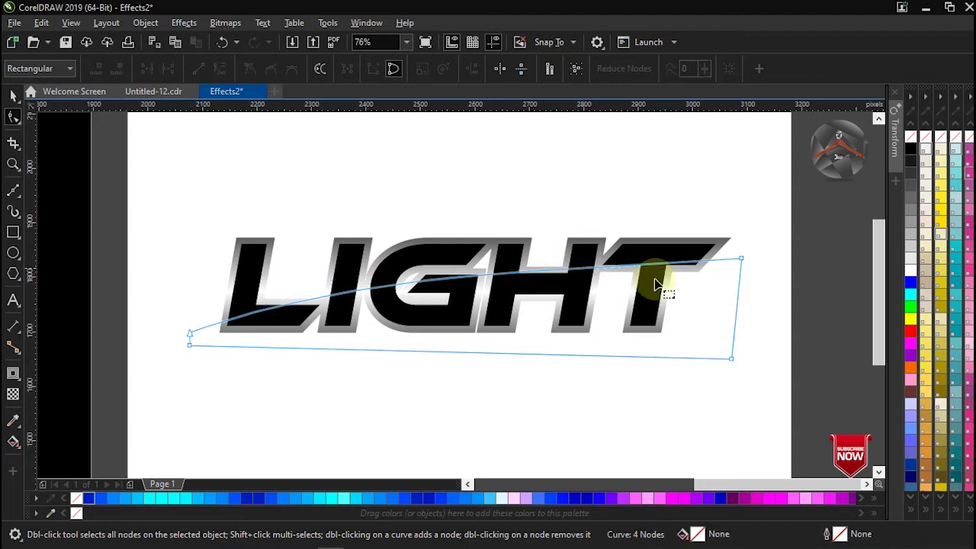
pyautogui.click(740, 259)
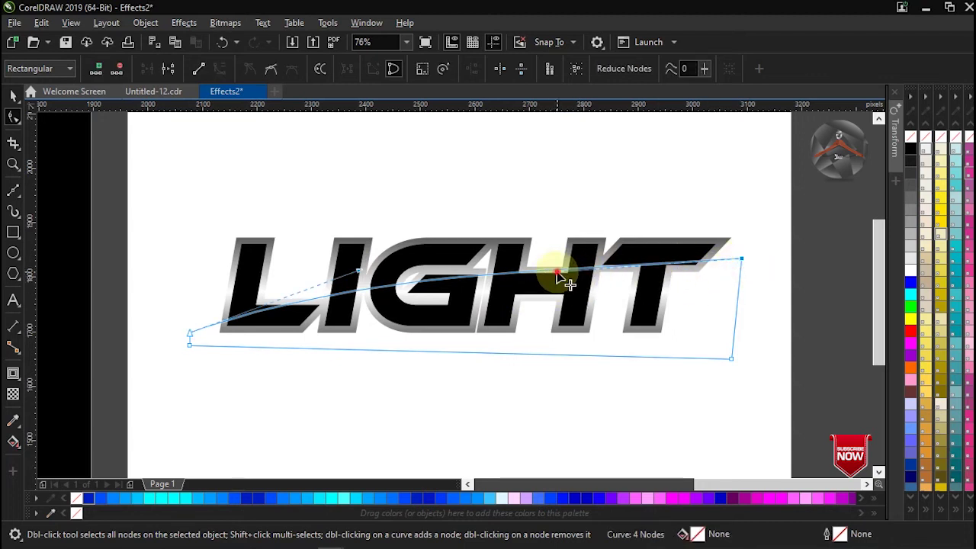
pyautogui.moveTo(559, 276); pyautogui.dragTo(559, 287)
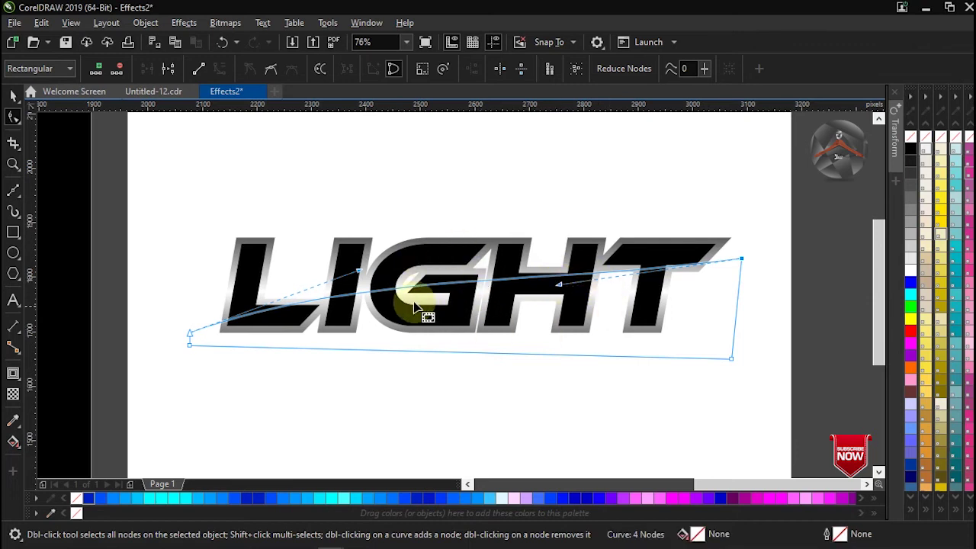
pyautogui.click(13, 95)
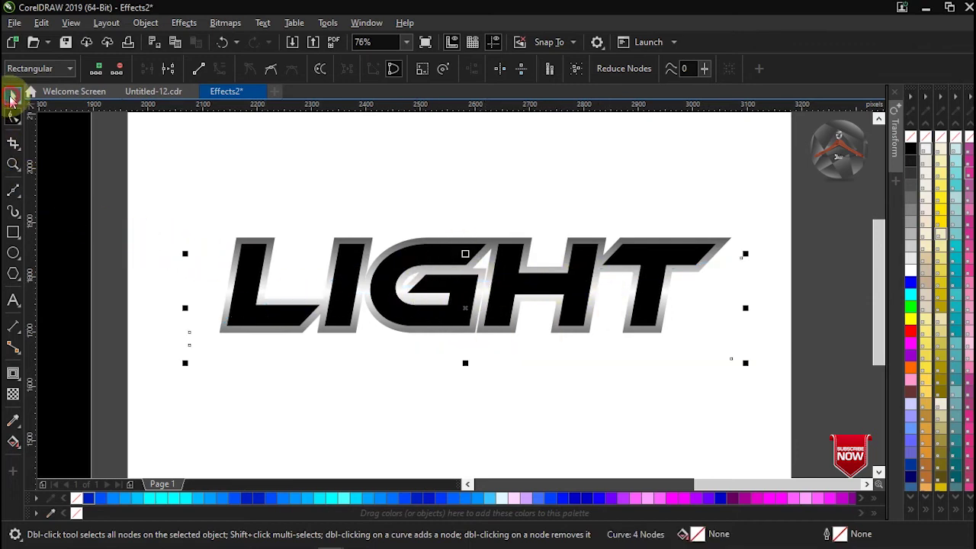
pyautogui.press('space')
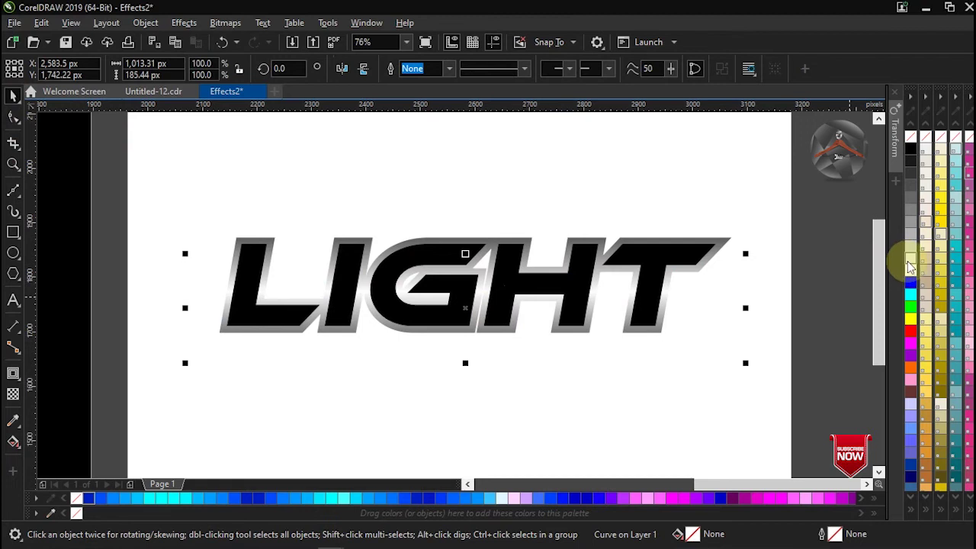
# Fill the curved shape white and PowerClip it inside the LIGHT text.
pyautogui.click(909, 273)
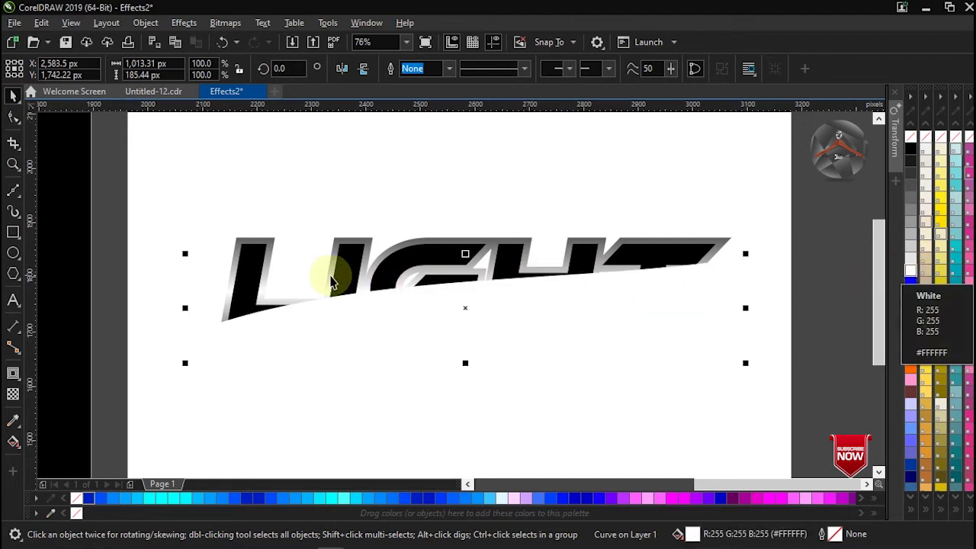
pyautogui.rightClick(316, 334)
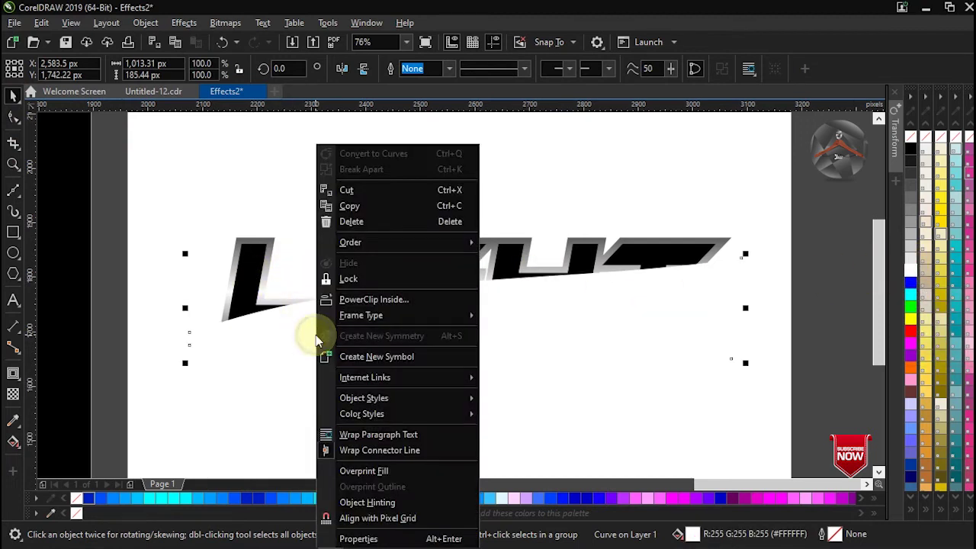
pyautogui.click(350, 300)
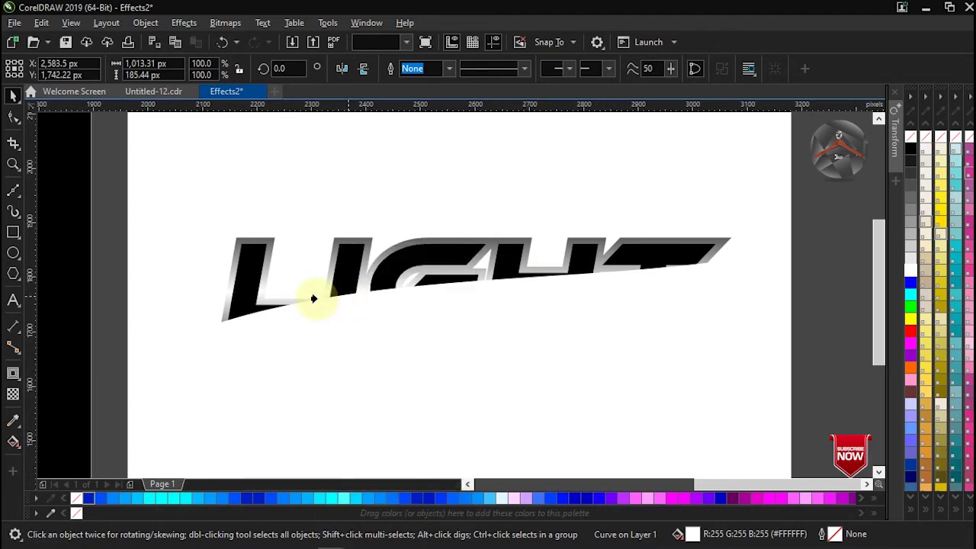
pyautogui.click(239, 267)
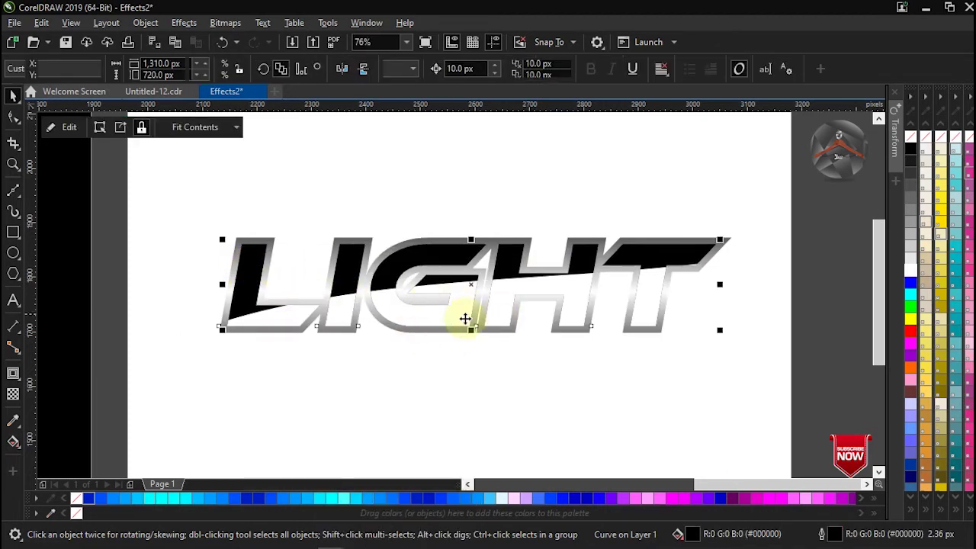
pyautogui.click(99, 126)
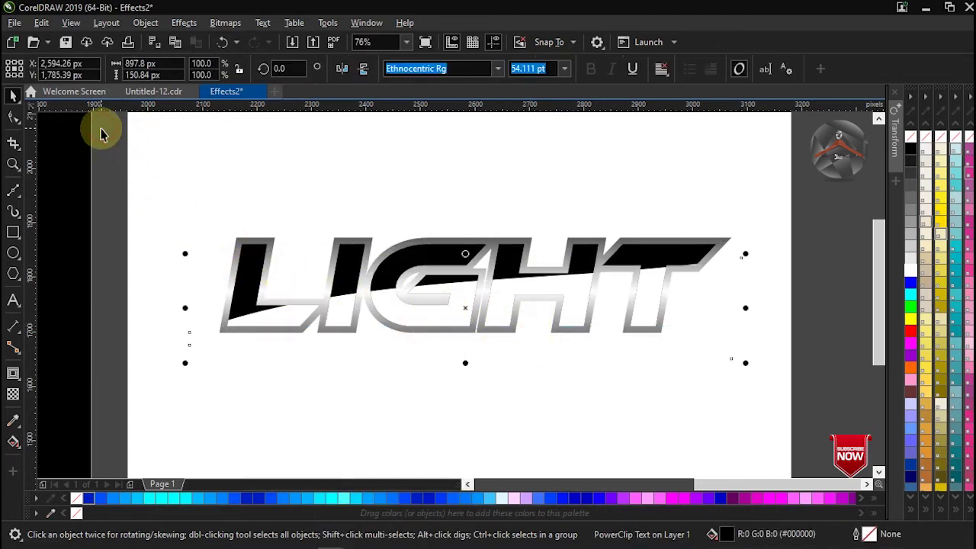
pyautogui.click(13, 397)
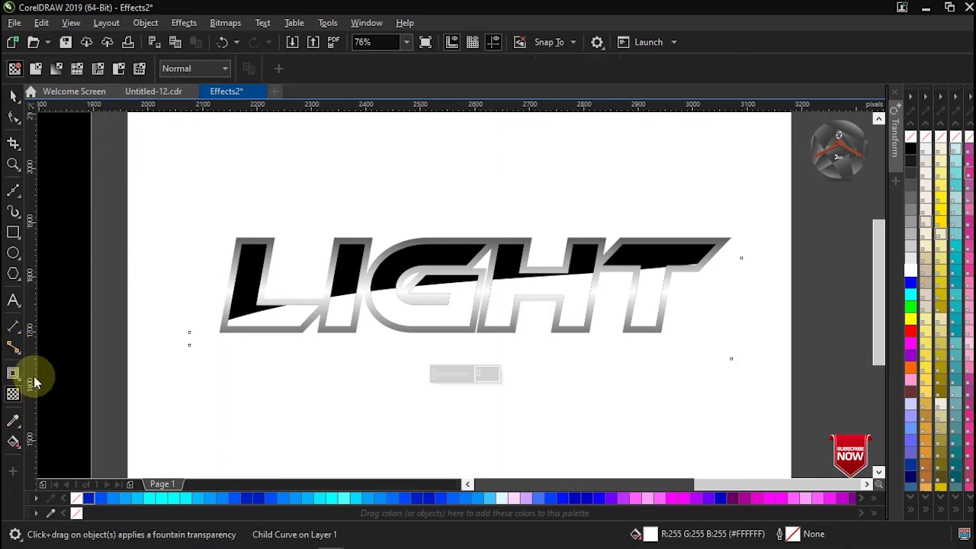
# Apply a fountain transparency dragged upward across the clipped shape in LIGHT.
pyautogui.click(55, 69)
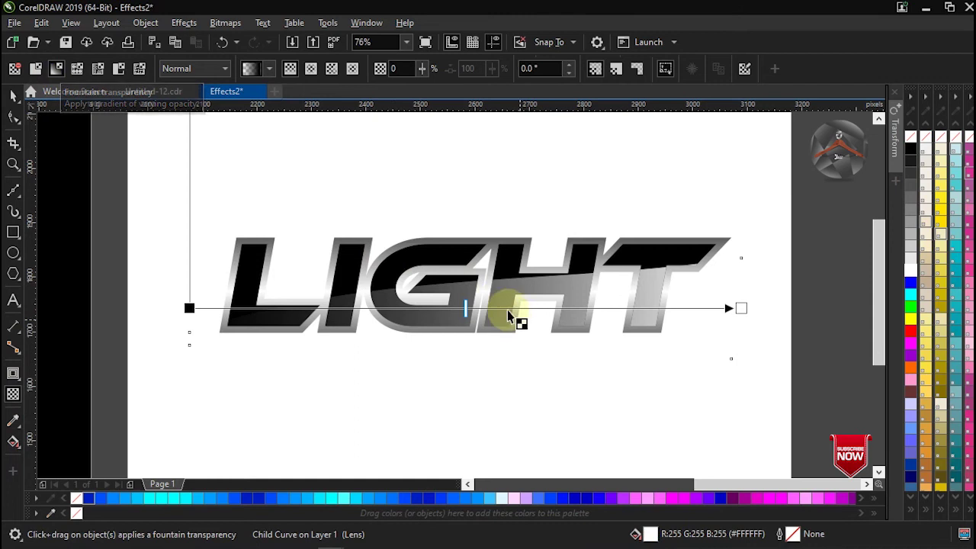
pyautogui.click(478, 290)
pyautogui.moveTo(505, 367); pyautogui.dragTo(456, 253)
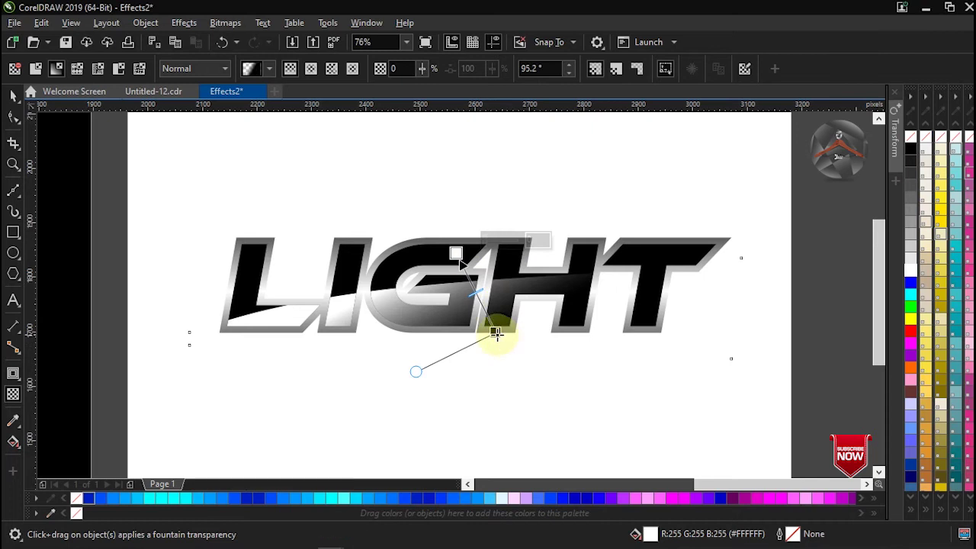
pyautogui.click(496, 333)
pyautogui.click(496, 333)
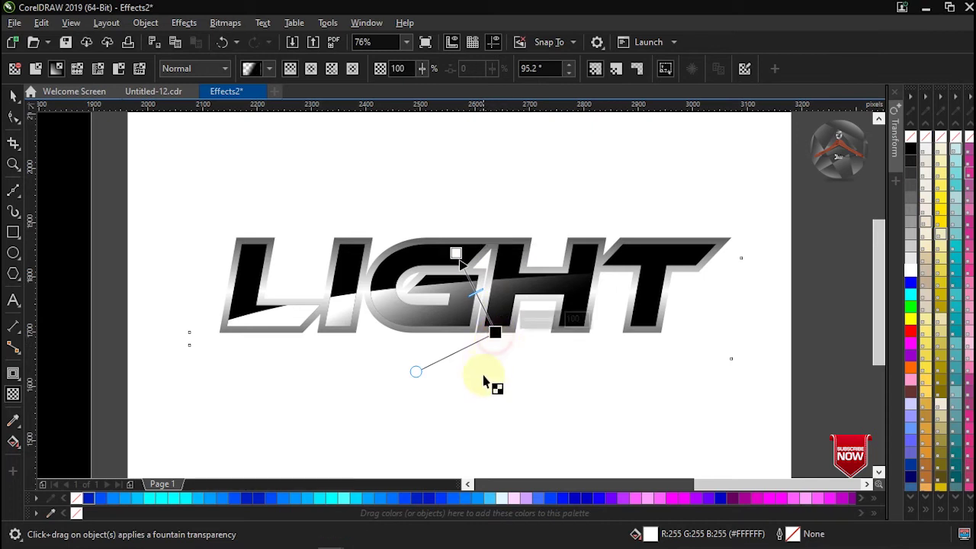
# Adjust the transparency fade's direction and length for a glossy sheen on LIGHT.
pyautogui.click(13, 96)
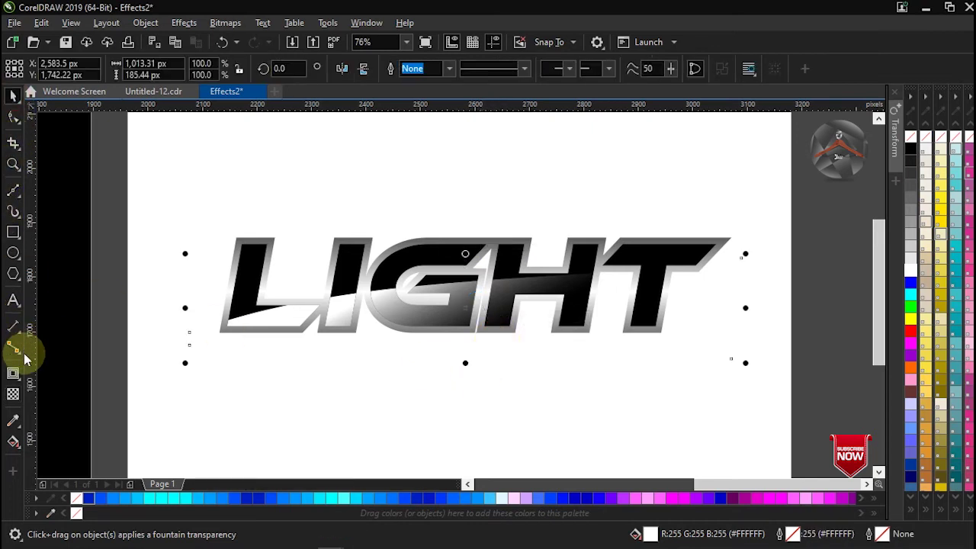
pyautogui.click(13, 394)
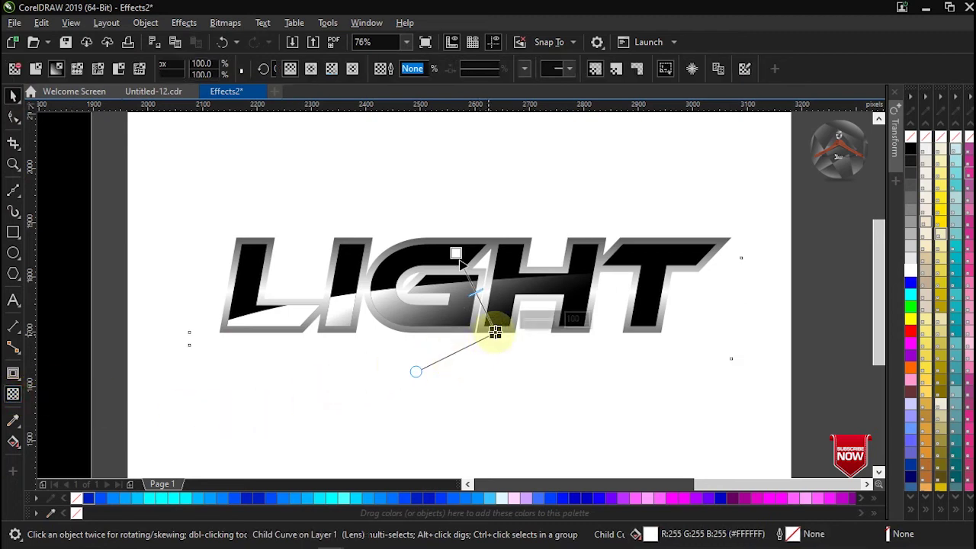
pyautogui.click(496, 333)
pyautogui.moveTo(495, 333); pyautogui.dragTo(479, 367)
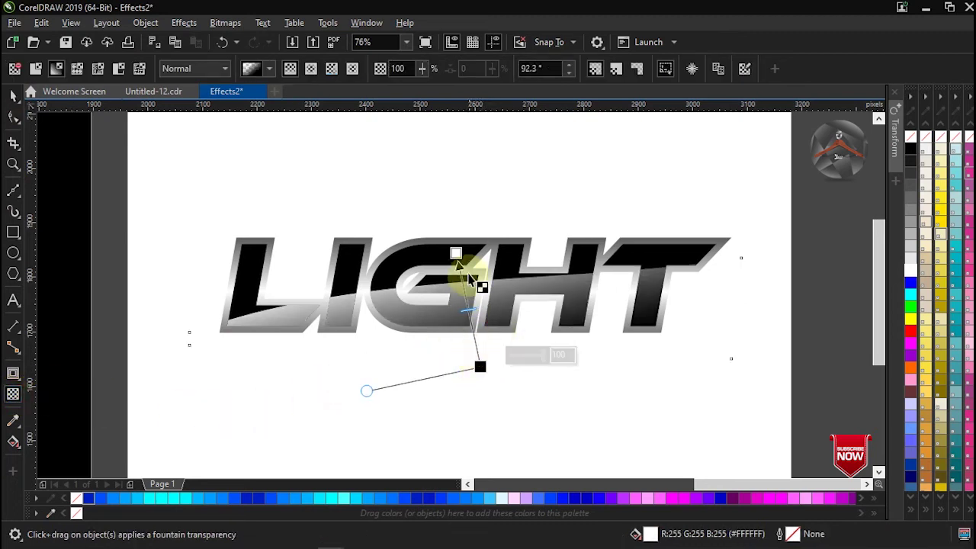
pyautogui.click(469, 350)
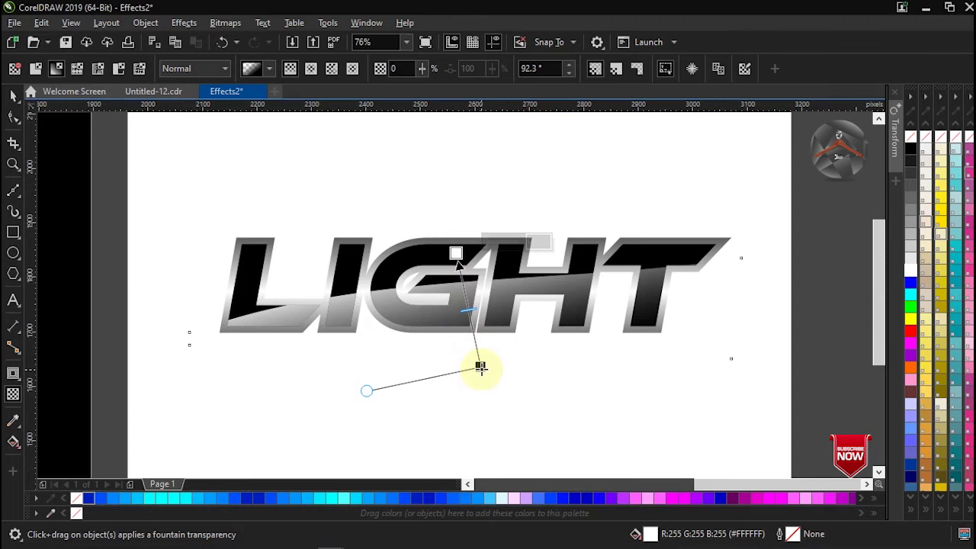
pyautogui.moveTo(475, 353); pyautogui.dragTo(465, 332)
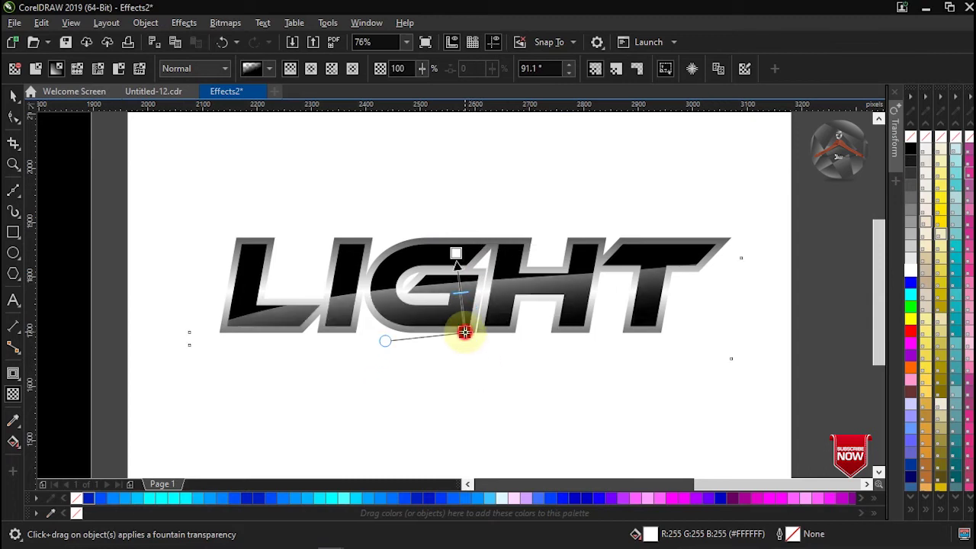
pyautogui.moveTo(462, 319)
pyautogui.mouseDown()
pyautogui.moveTo(475, 333)
pyautogui.moveTo(462, 338)
pyautogui.moveTo(464, 320)
pyautogui.mouseUp()
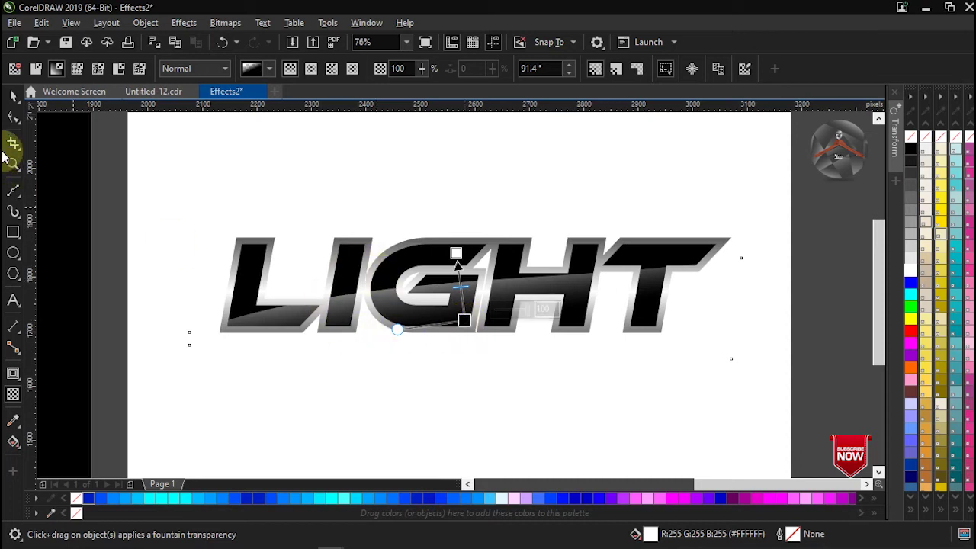
pyautogui.click(13, 97)
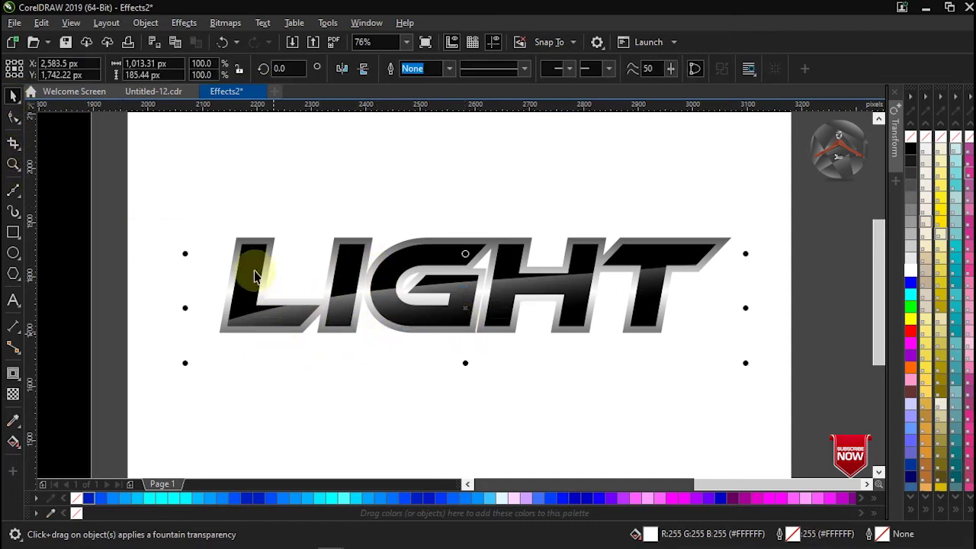
# Group LIGHT's lettering and metallic contour into one object and move it toward the page top.
pyautogui.moveTo(164, 197); pyautogui.dragTo(692, 388)
pyautogui.hotkey('ctrl', 'z')
pyautogui.moveTo(115, 203); pyautogui.dragTo(792, 374)
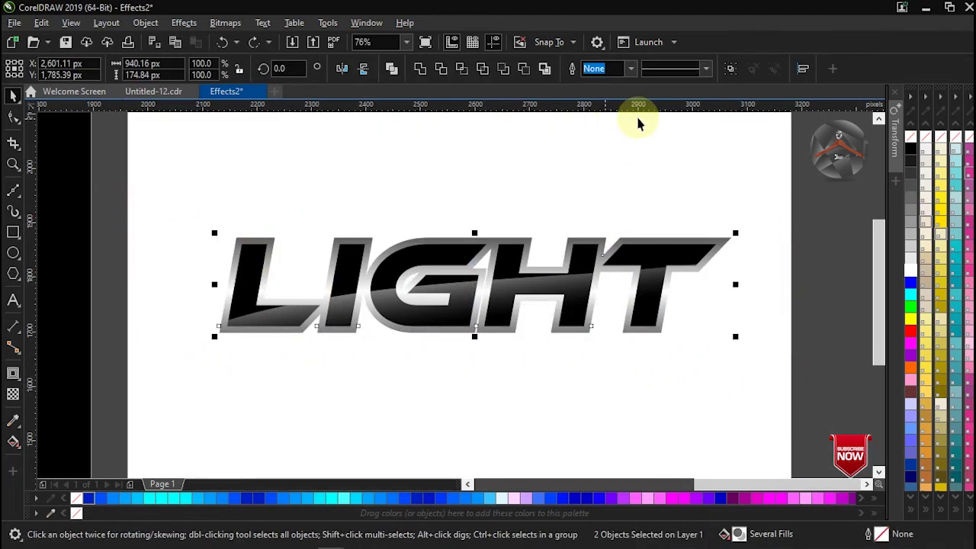
pyautogui.rightClick(582, 262)
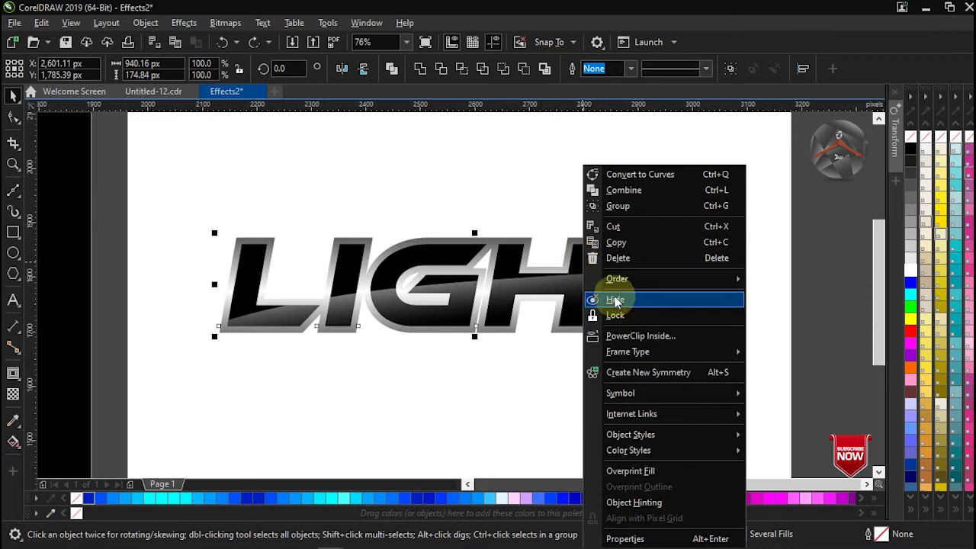
pyautogui.click(622, 207)
pyautogui.moveTo(508, 284); pyautogui.dragTo(508, 197)
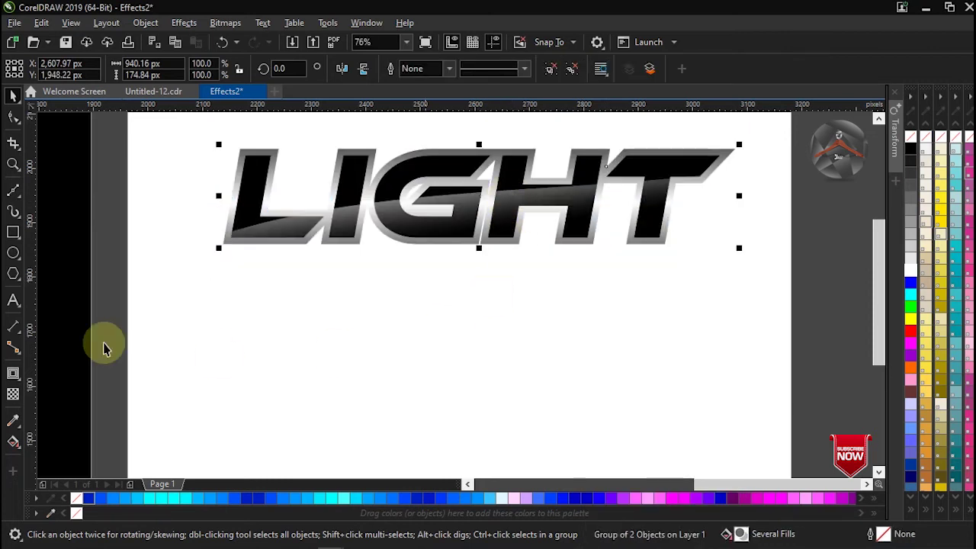
pyautogui.click(13, 299)
# Add the word 'house' below LIGHT in the Minimalistic font, then zoom out to see both pages.
pyautogui.click(303, 394)
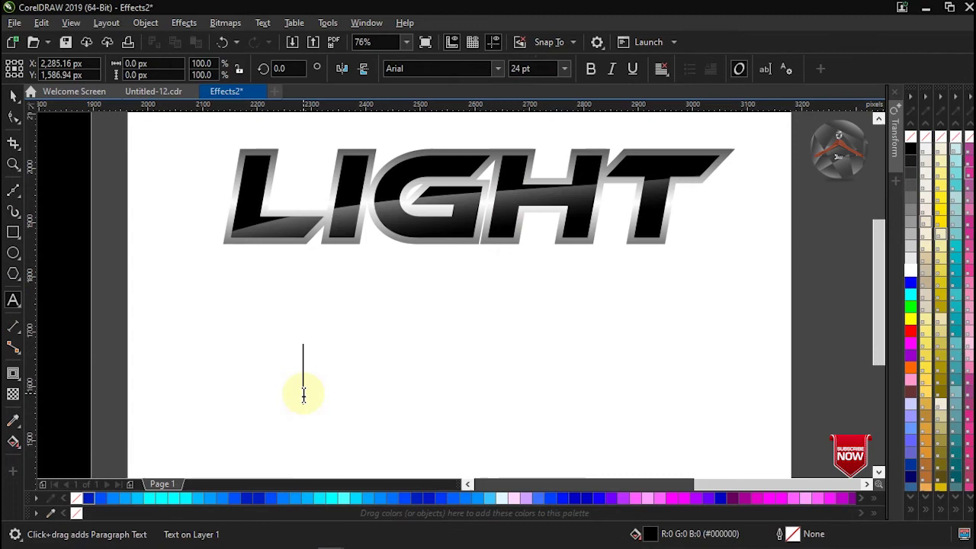
pyautogui.write('house')
pyautogui.click(15, 93)
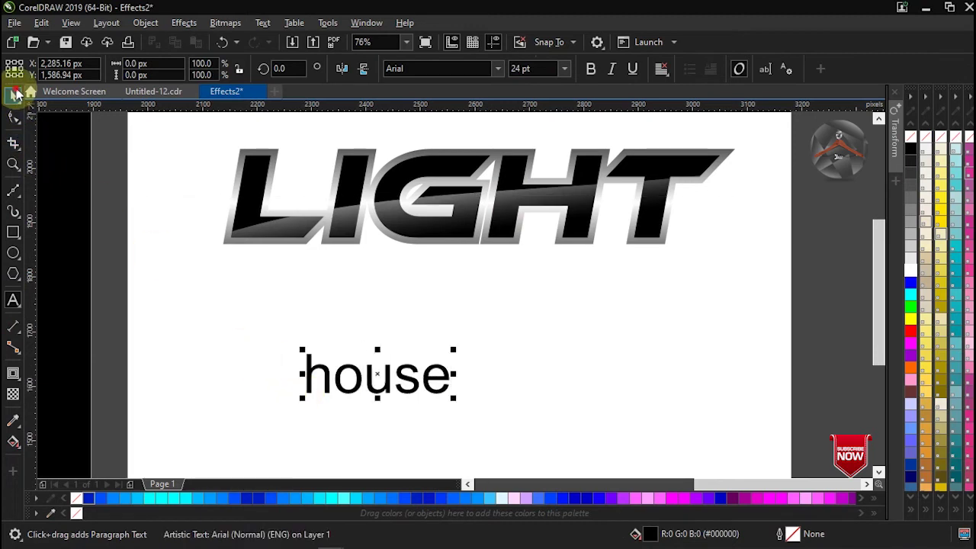
pyautogui.click(15, 93)
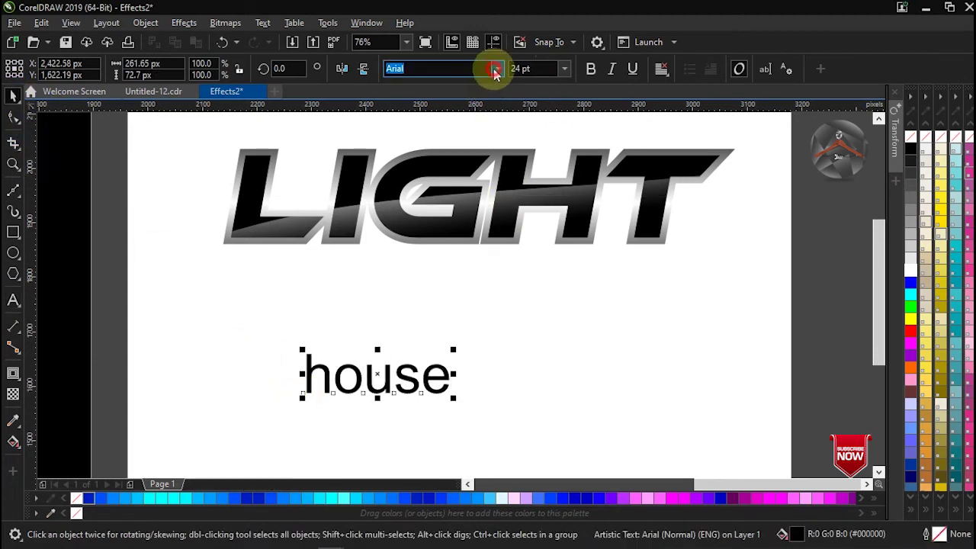
pyautogui.click(495, 69)
pyautogui.click(493, 131)
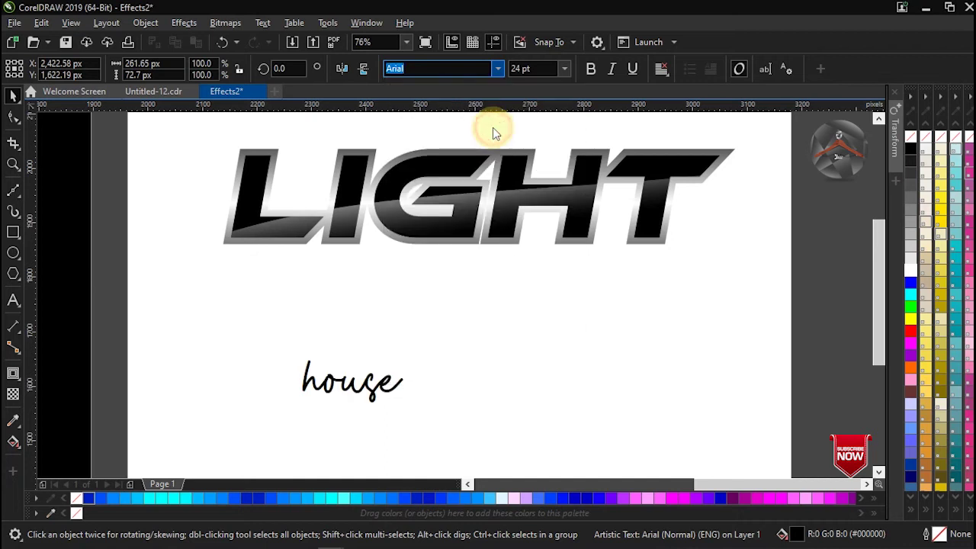
pyautogui.press('z')
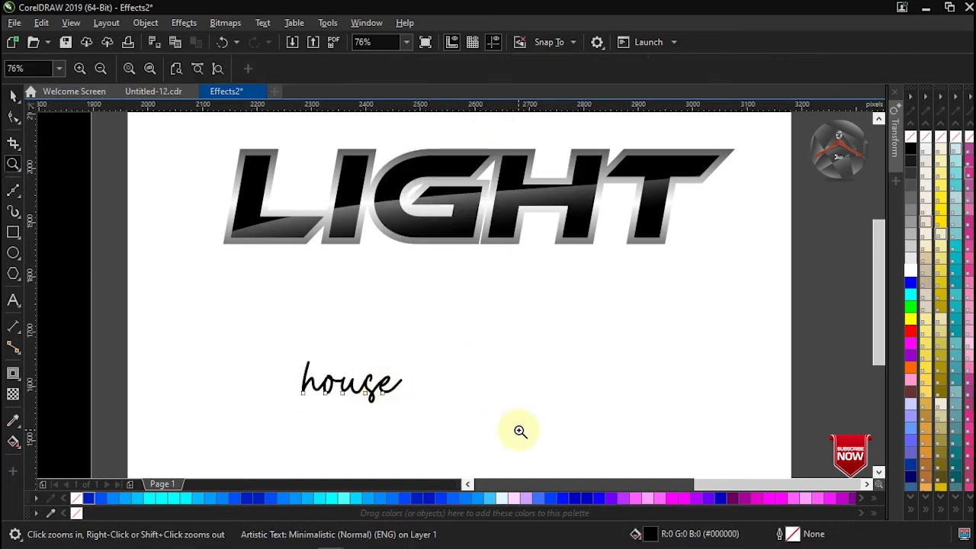
pyautogui.rightClick(510, 397)
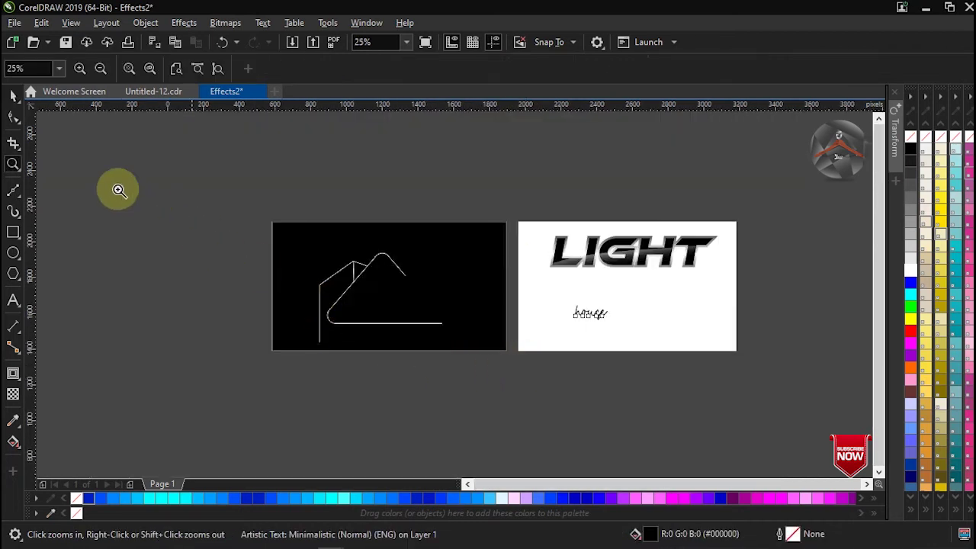
# Select the whole house line drawing, move it up and right, and scale it to 80%.
pyautogui.moveTo(215, 204); pyautogui.dragTo(778, 371)
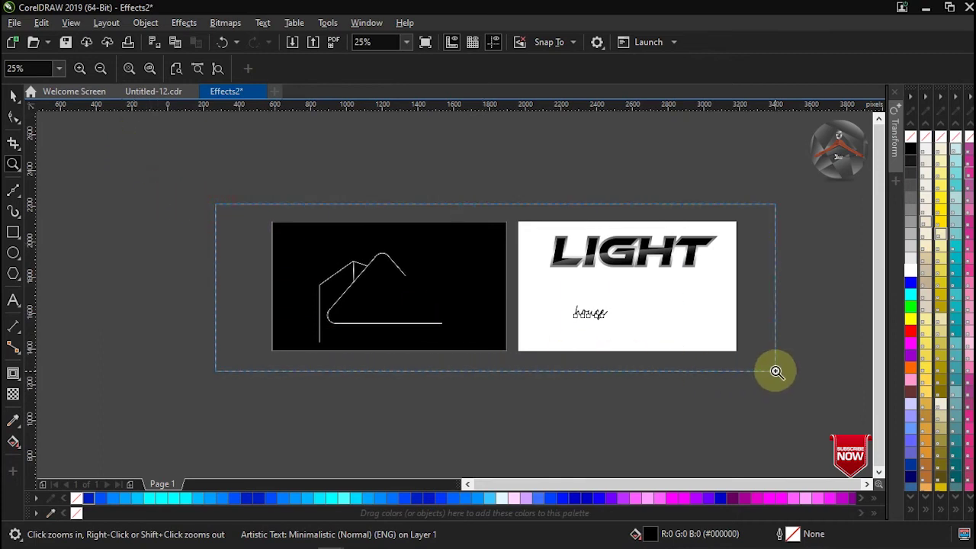
pyautogui.click(13, 95)
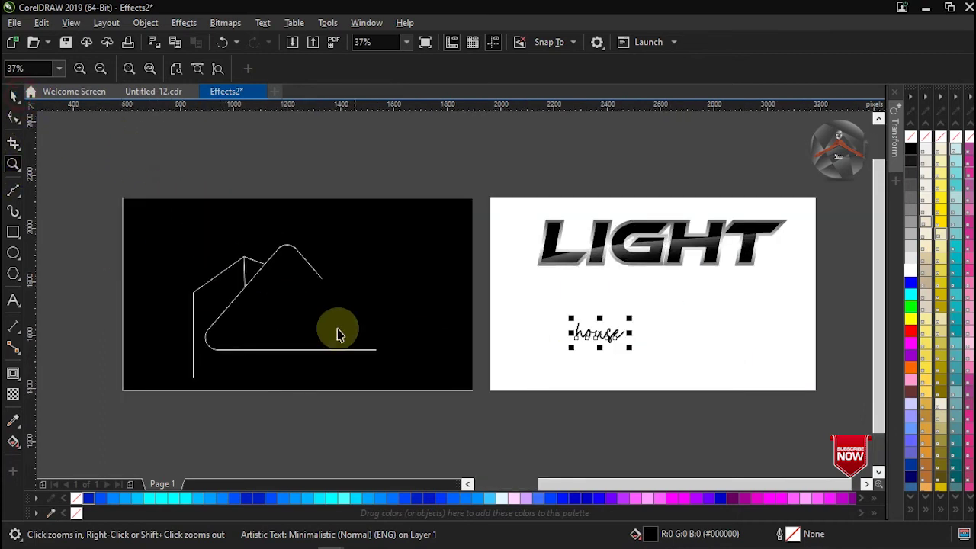
pyautogui.click(243, 297)
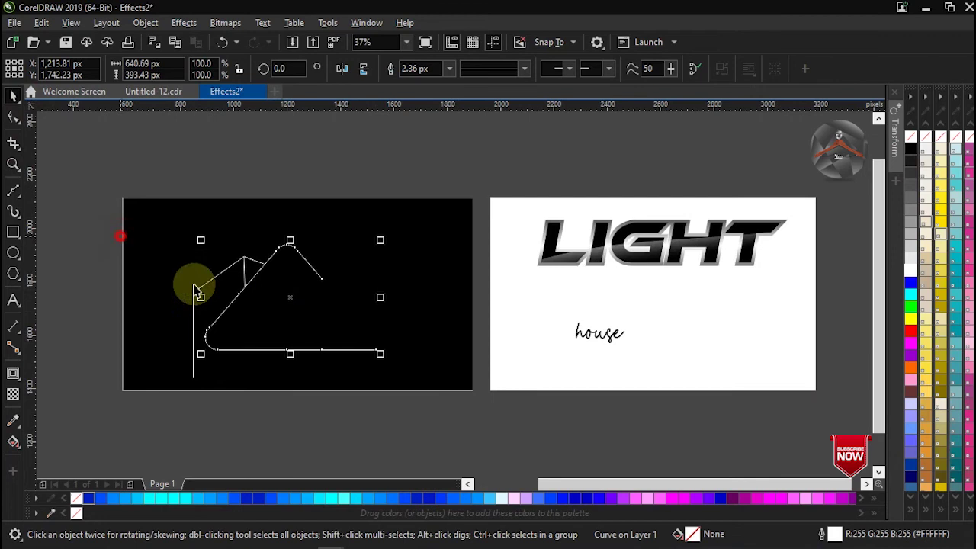
pyautogui.moveTo(122, 236); pyautogui.dragTo(396, 390)
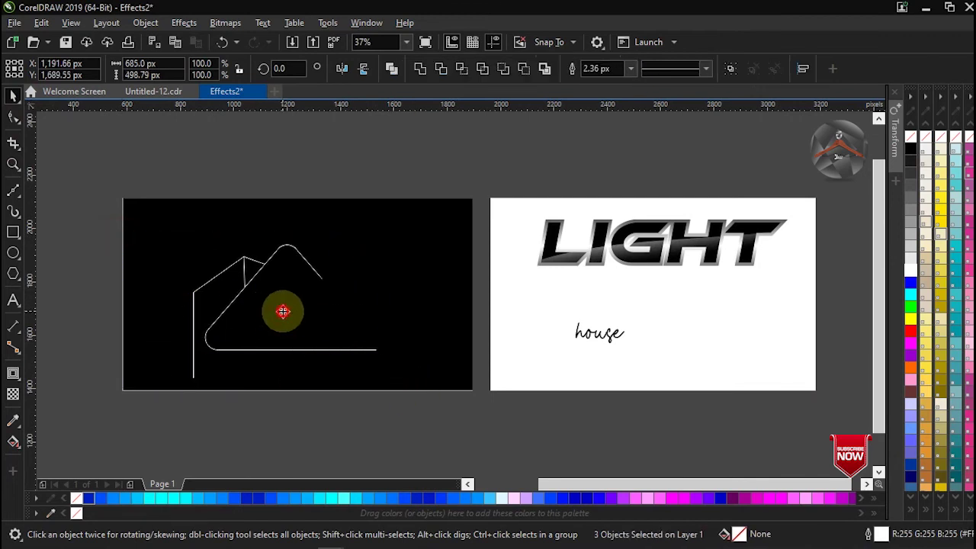
pyautogui.moveTo(278, 314); pyautogui.dragTo(296, 279)
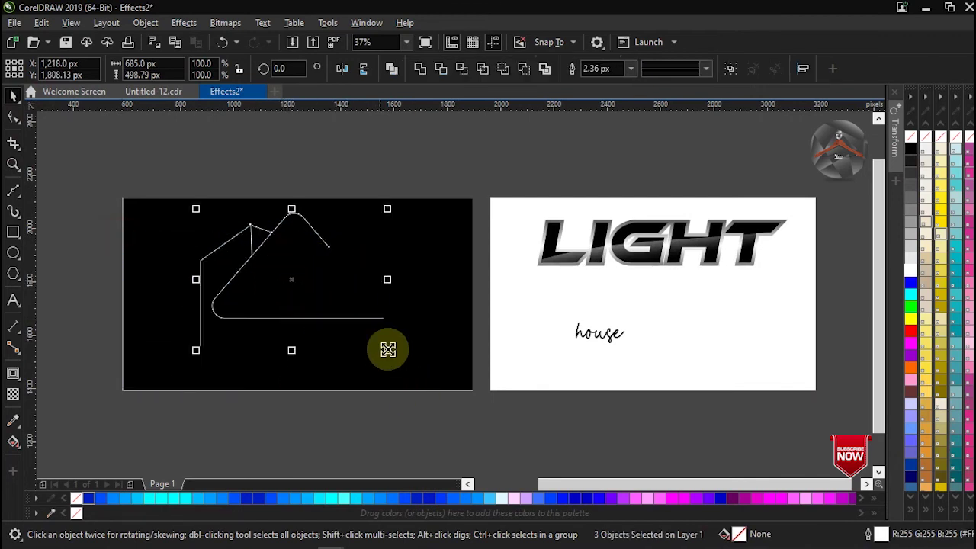
pyautogui.moveTo(388, 353); pyautogui.dragTo(369, 337)
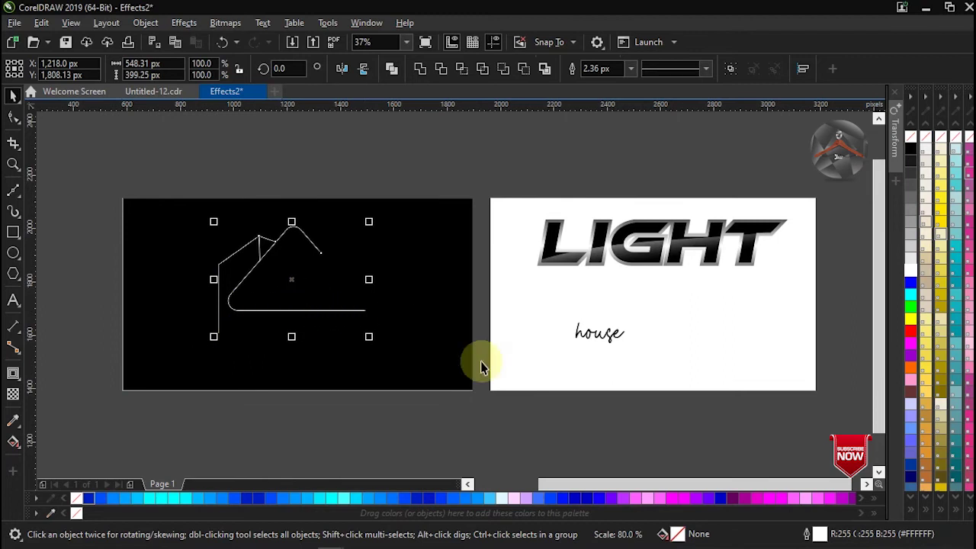
# Place the white script 'house' text on the black page beneath the house drawing.
pyautogui.moveTo(591, 345); pyautogui.dragTo(338, 338)
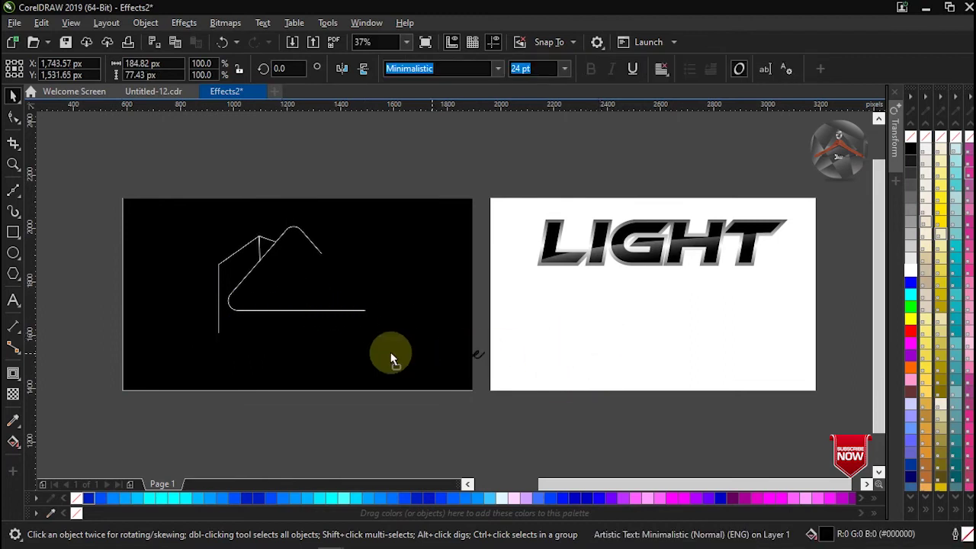
pyautogui.moveTo(330, 333); pyautogui.dragTo(329, 333)
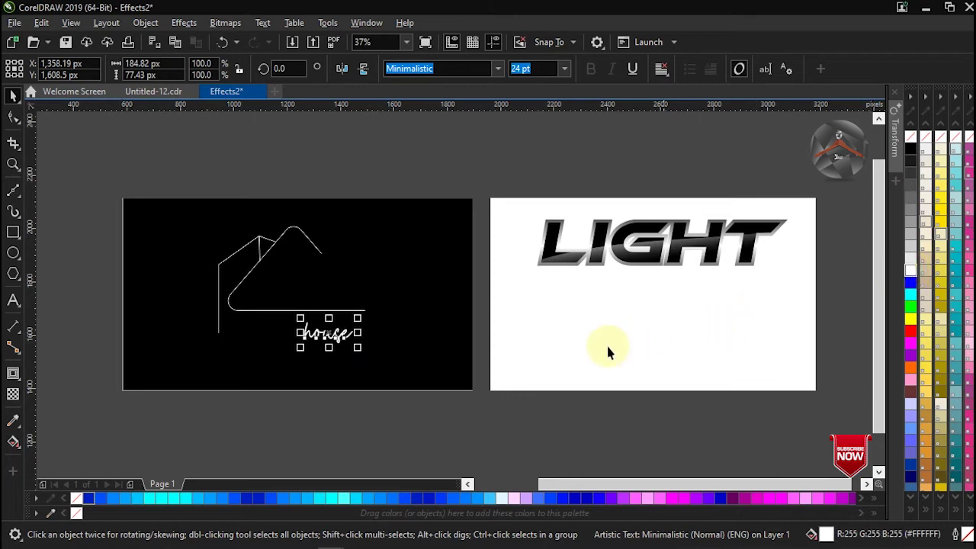
pyautogui.press('z')
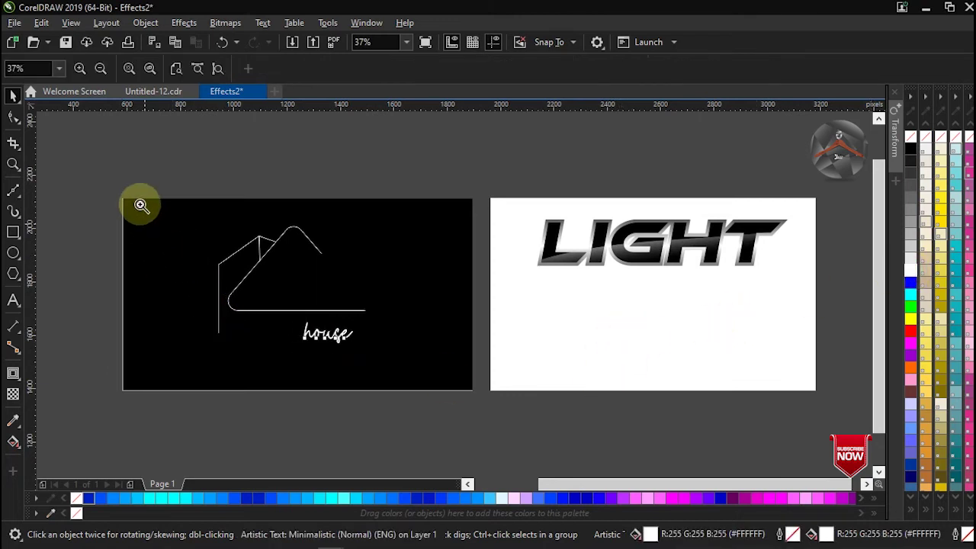
pyautogui.moveTo(140, 199); pyautogui.dragTo(458, 362)
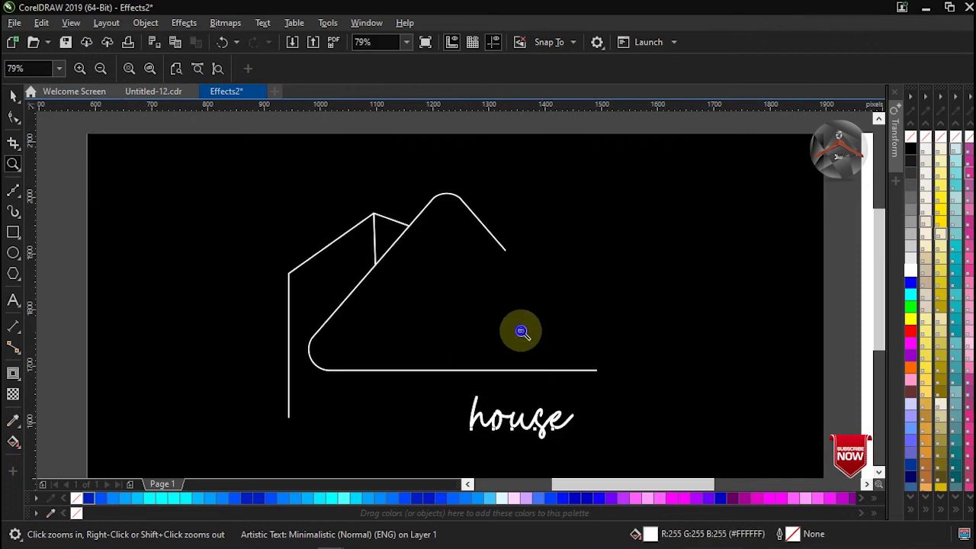
pyautogui.rightClick(543, 341)
pyautogui.click(13, 95)
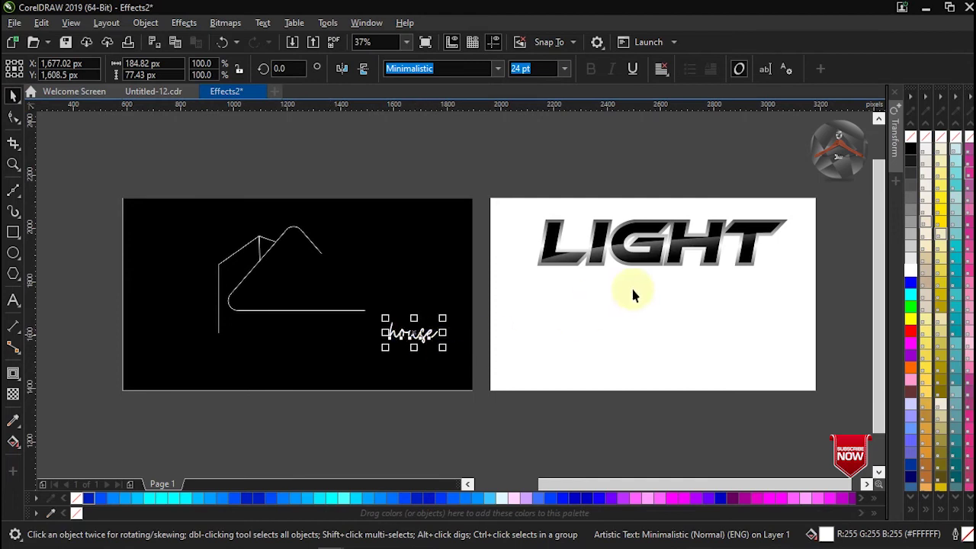
# Move the LIGHT group onto the black page, scale it down, and delete the white background rectangle.
pyautogui.moveTo(653, 244); pyautogui.dragTo(339, 347)
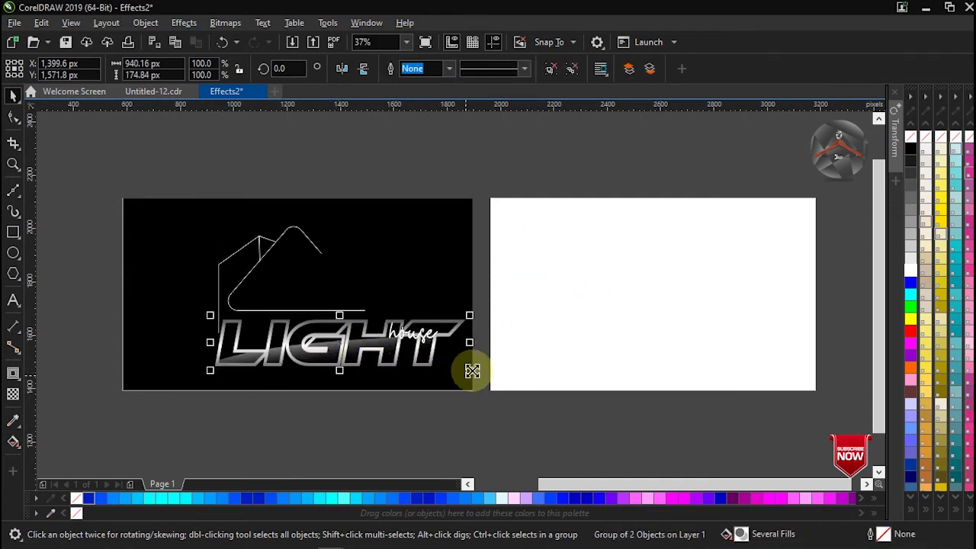
pyautogui.moveTo(464, 370)
pyautogui.mouseDown()
pyautogui.moveTo(428, 362)
pyautogui.moveTo(435, 366)
pyautogui.mouseUp()
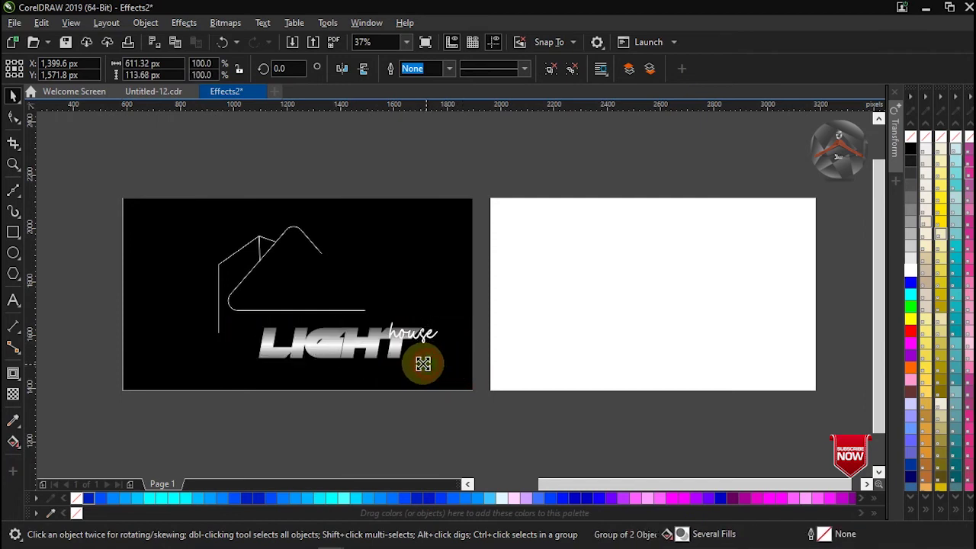
pyautogui.click(559, 328)
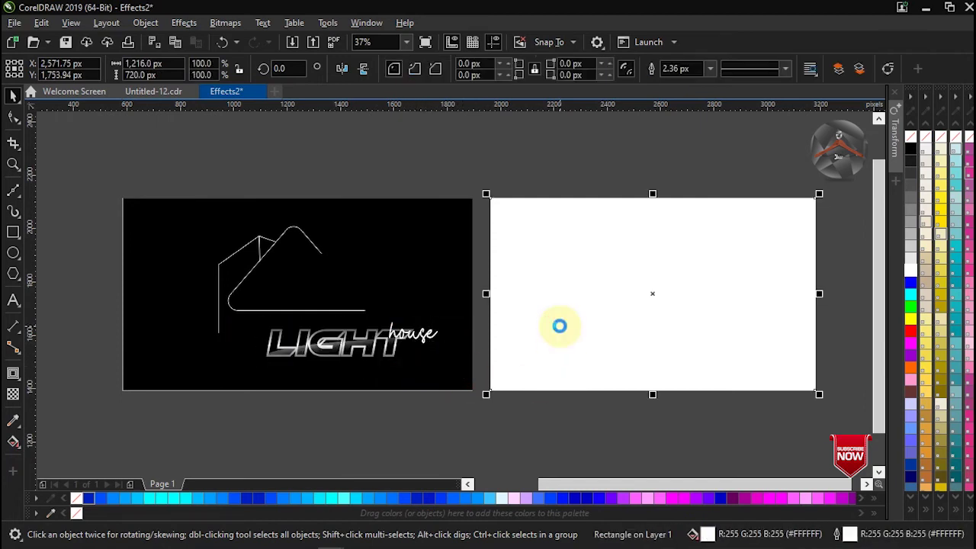
pyautogui.press('Delete')
# Position LIGHT beneath the house with 'house' level beside it, and add a horizontal guideline.
pyautogui.press('z')
pyautogui.moveTo(122, 200); pyautogui.dragTo(473, 387)
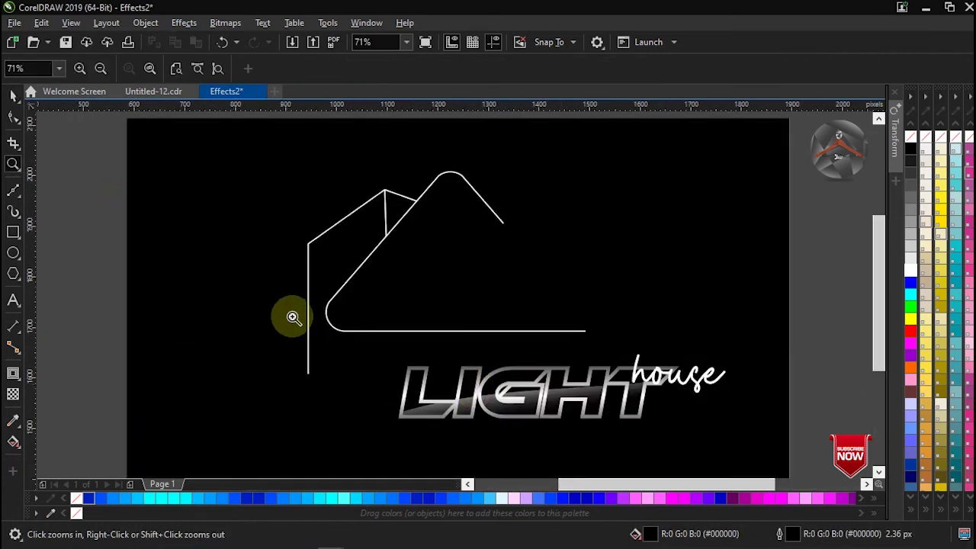
pyautogui.click(11, 97)
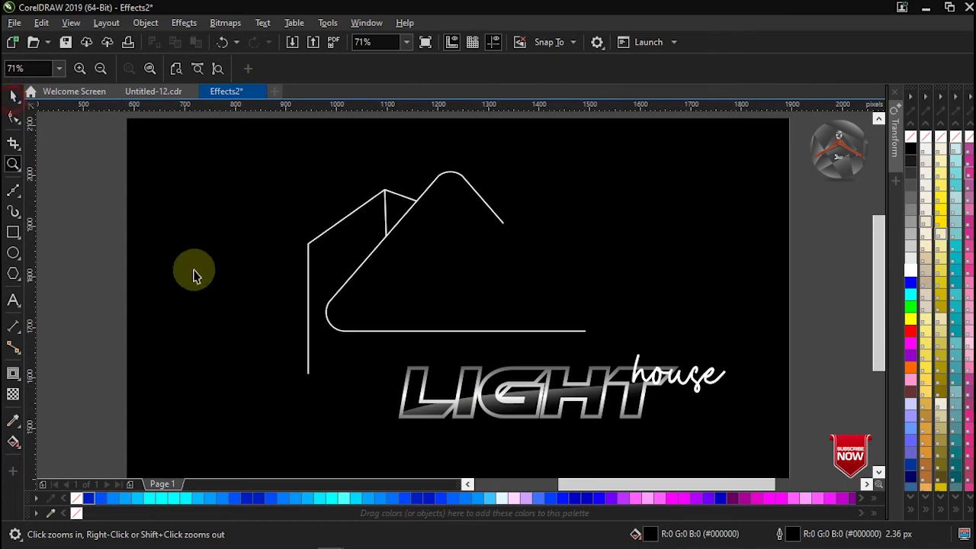
pyautogui.click(583, 392)
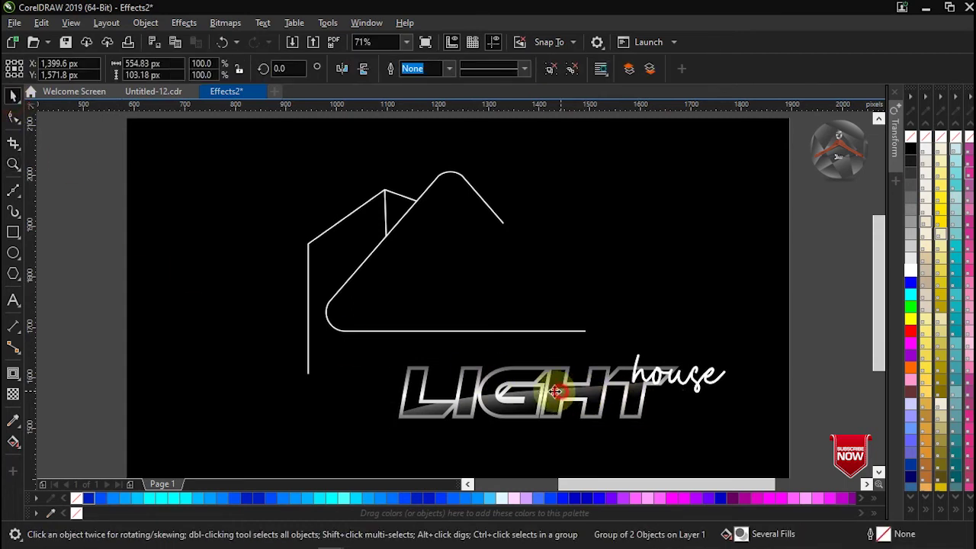
pyautogui.moveTo(555, 391); pyautogui.dragTo(500, 372)
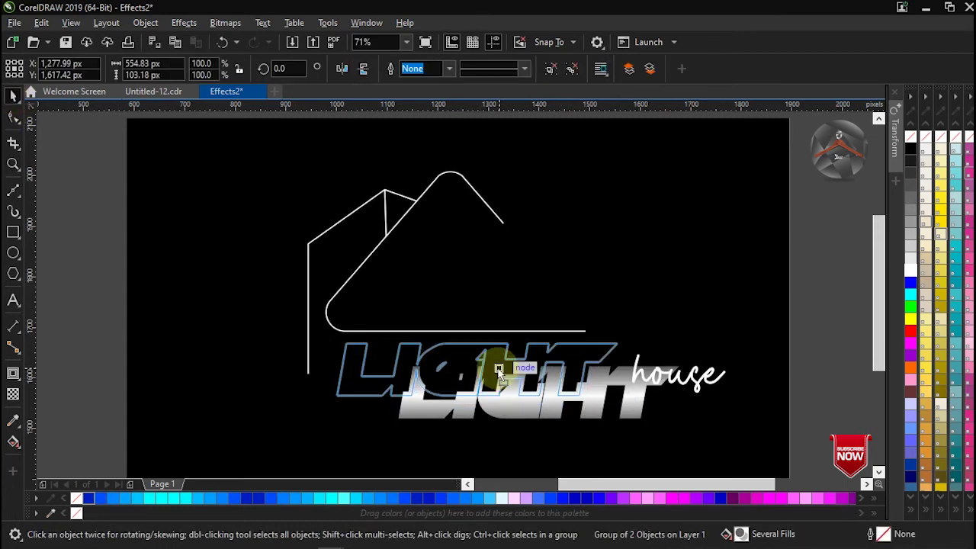
pyautogui.moveTo(499, 371); pyautogui.dragTo(496, 385)
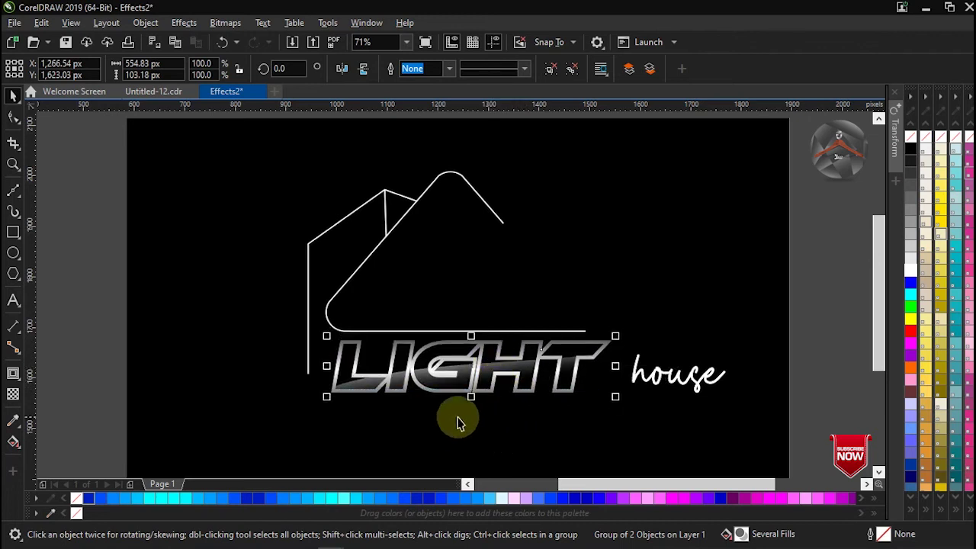
pyautogui.click(649, 384)
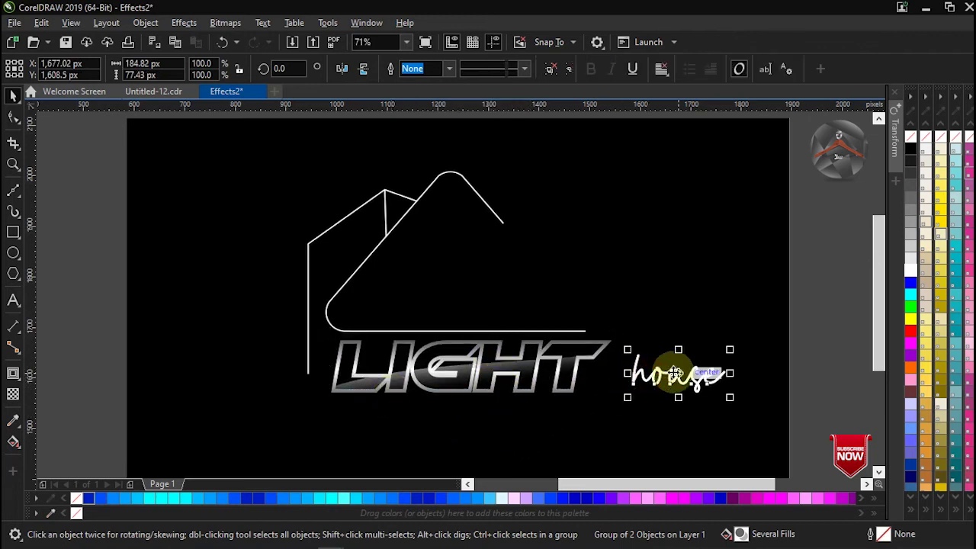
pyautogui.moveTo(650, 384); pyautogui.dragTo(653, 388)
pyautogui.moveTo(652, 107)
pyautogui.mouseDown()
pyautogui.moveTo(663, 218)
pyautogui.moveTo(714, 99)
pyautogui.mouseUp()
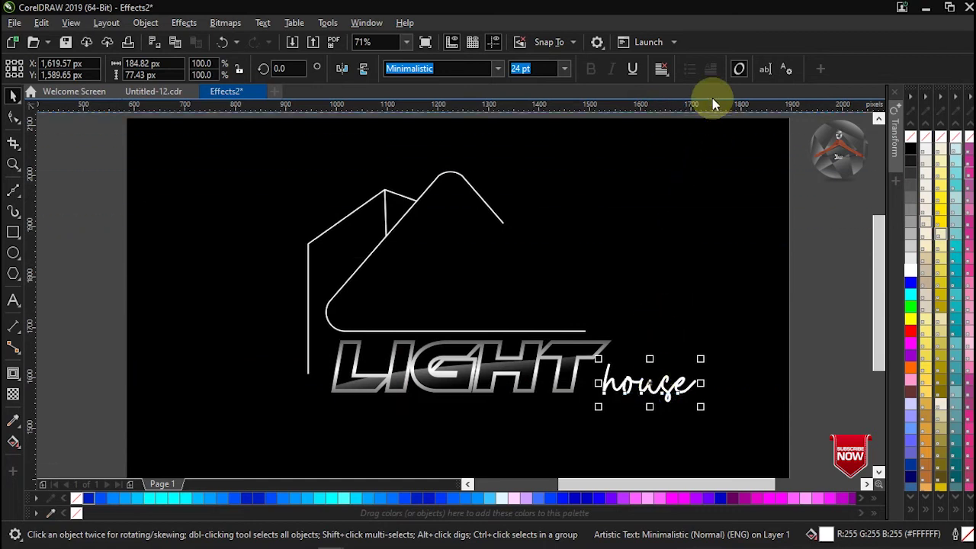
# Lower the house's left wall line and stretch its base line further right past LIGHT.
pyautogui.click(13, 118)
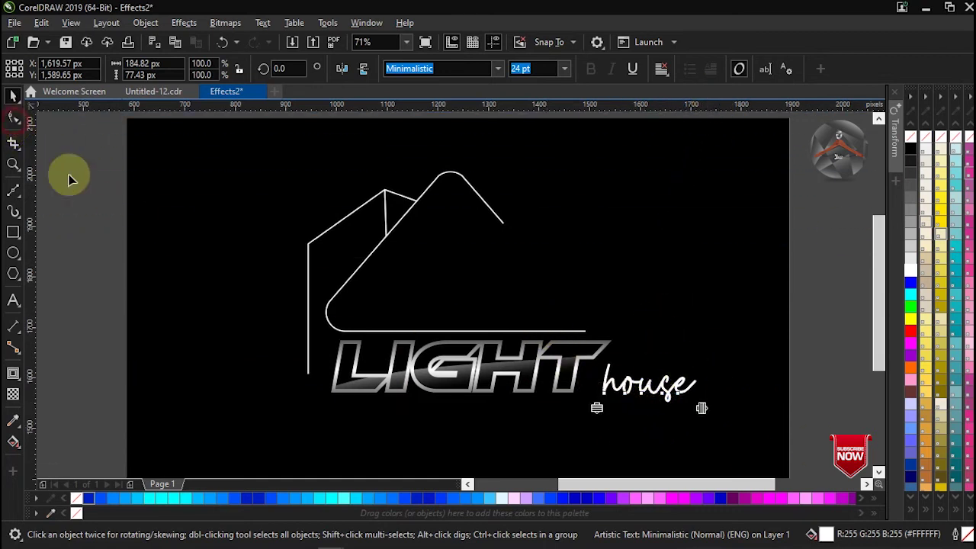
pyautogui.click(308, 370)
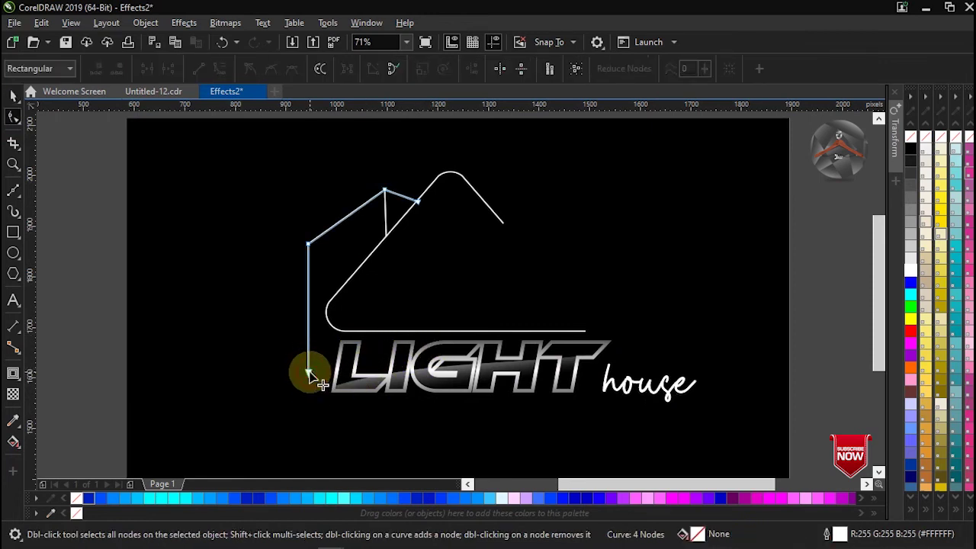
pyautogui.moveTo(308, 375); pyautogui.dragTo(308, 392)
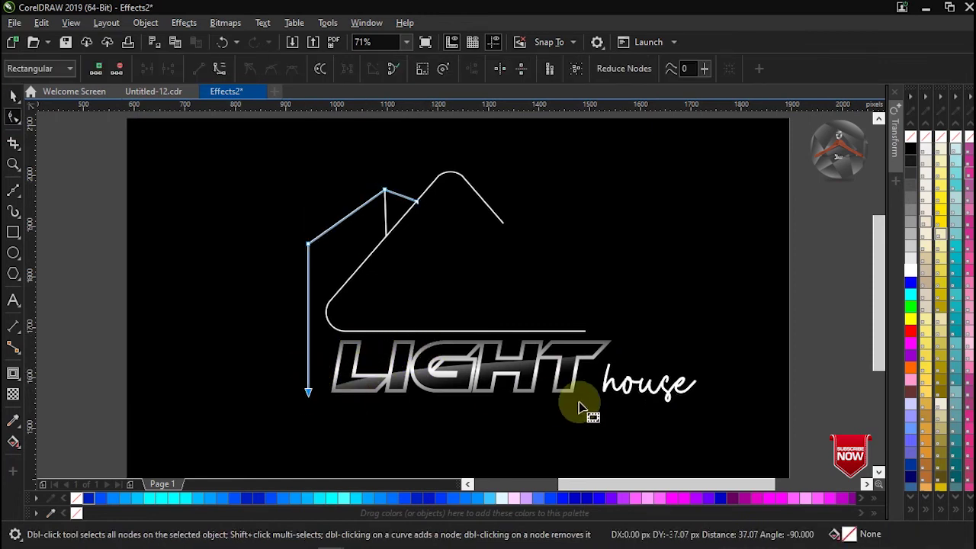
pyautogui.click(577, 333)
pyautogui.moveTo(579, 333); pyautogui.dragTo(610, 333)
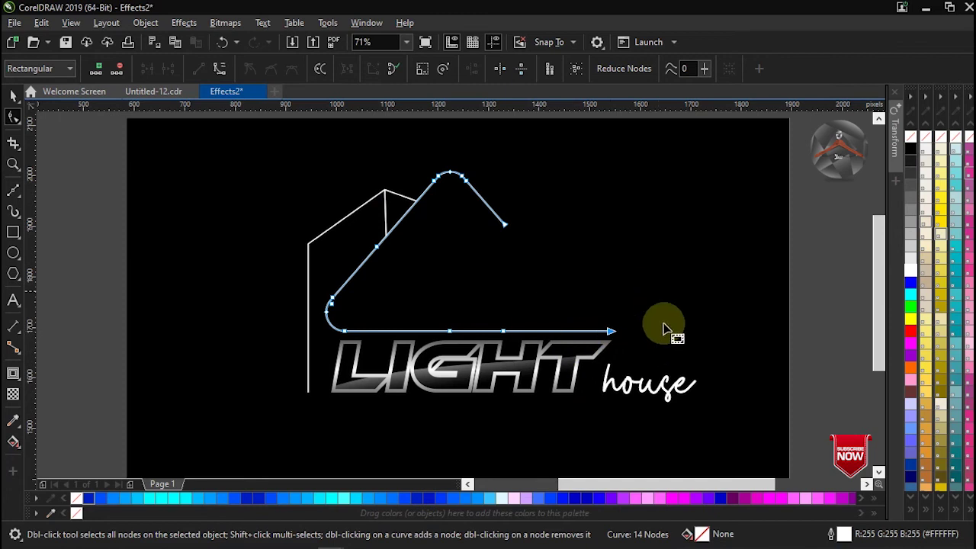
pyautogui.click(10, 197)
# Draw a straight line from the base line's right end to the final 'e' of 'house'.
pyautogui.press('z')
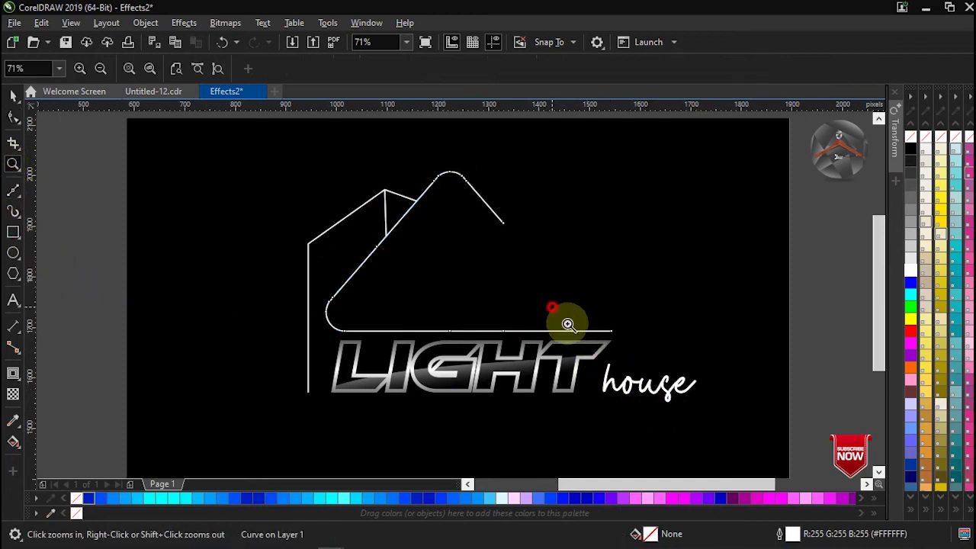
pyautogui.moveTo(568, 324); pyautogui.dragTo(729, 421)
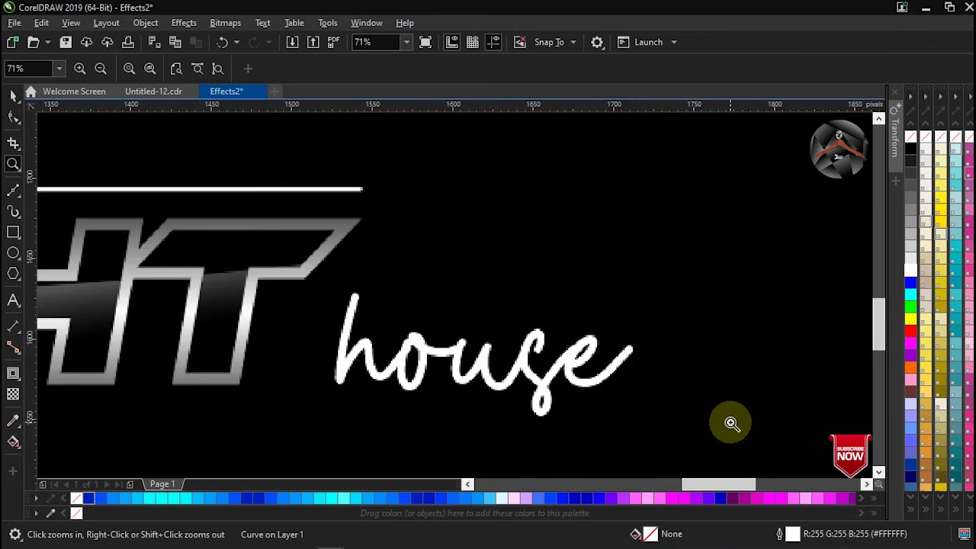
pyautogui.click(13, 187)
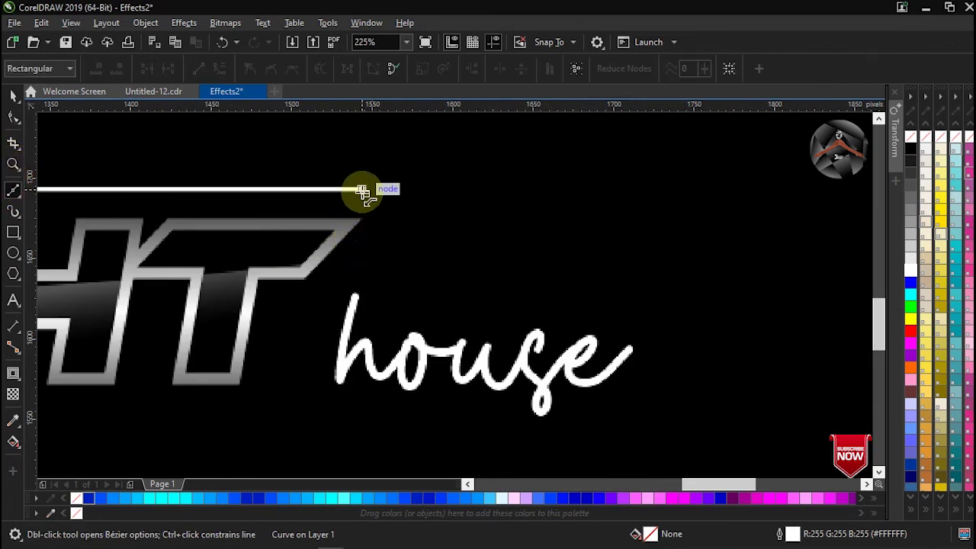
pyautogui.doubleClick(628, 349)
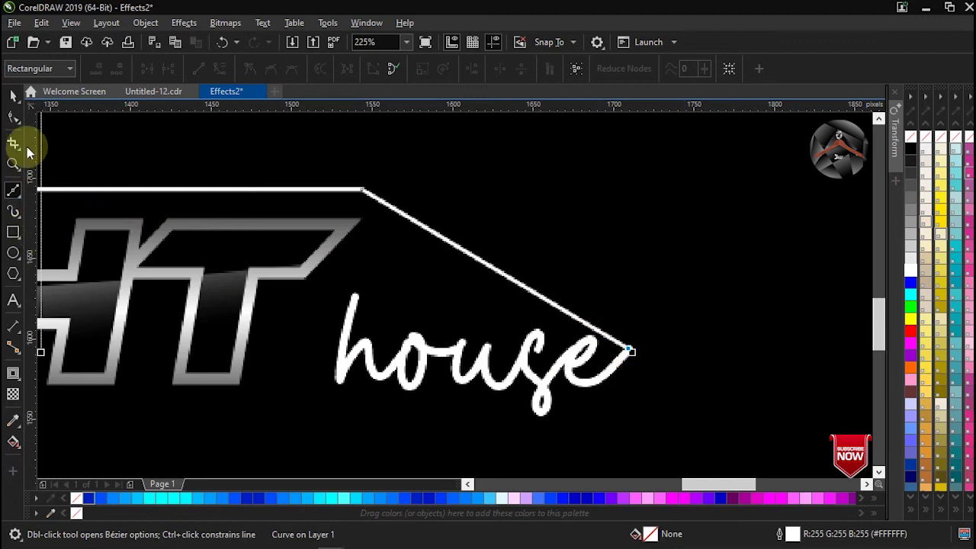
# Bend the connecting line into a smooth rounded loop around the script 'house'.
pyautogui.click(14, 117)
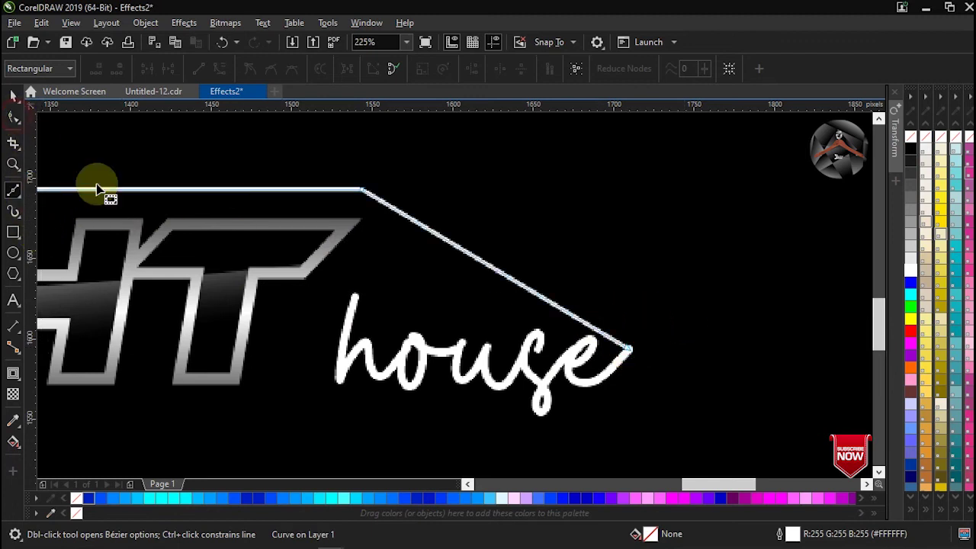
pyautogui.doubleClick(488, 266)
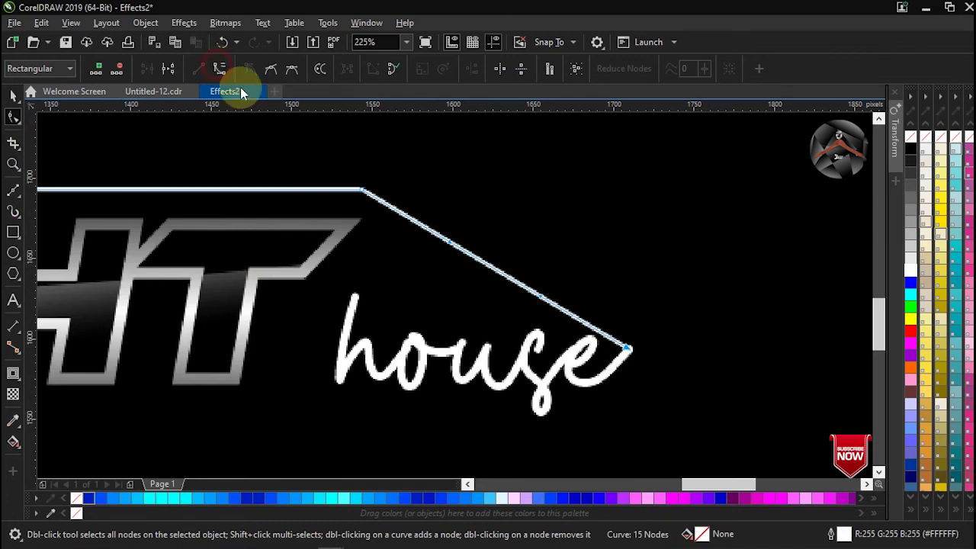
pyautogui.click(458, 245)
pyautogui.moveTo(449, 243); pyautogui.dragTo(544, 196)
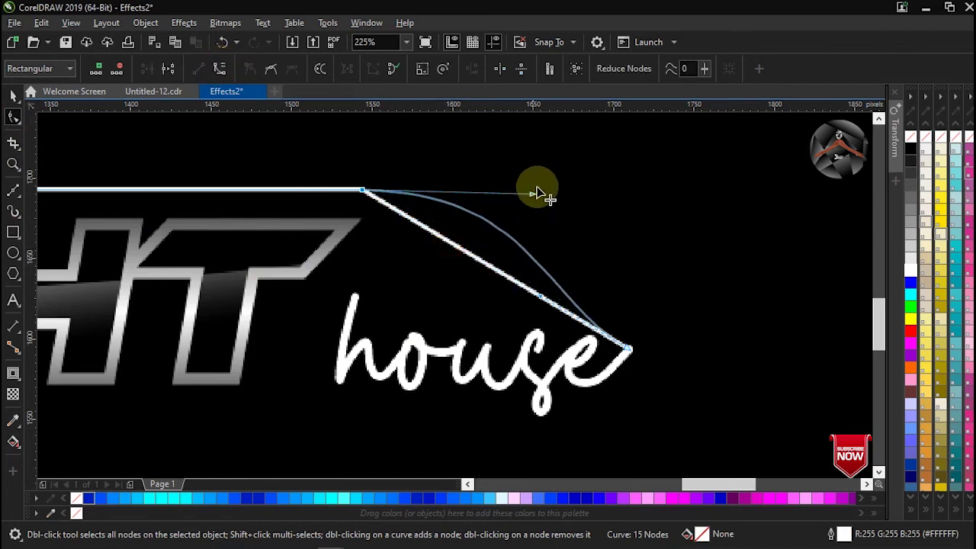
pyautogui.moveTo(543, 196); pyautogui.dragTo(544, 196)
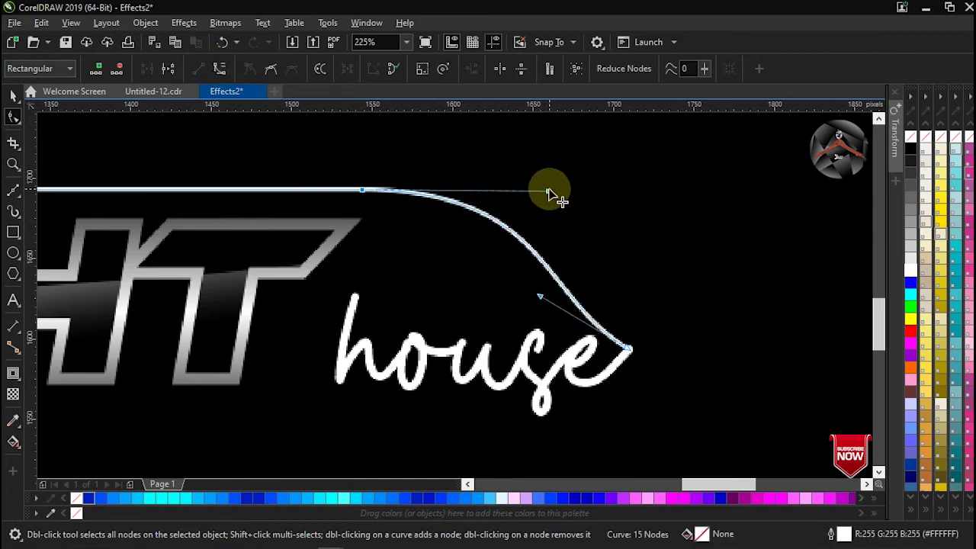
pyautogui.moveTo(539, 299); pyautogui.dragTo(657, 279)
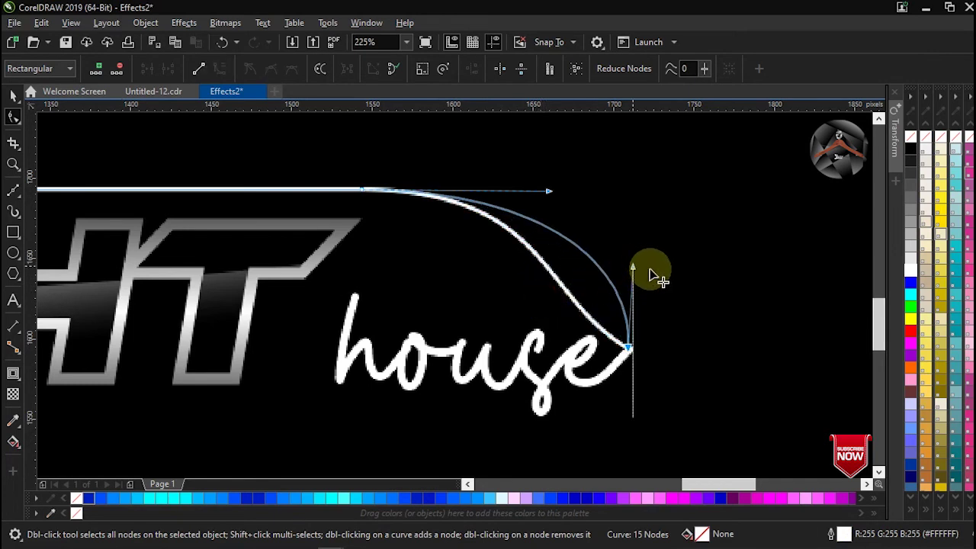
pyautogui.moveTo(658, 279); pyautogui.dragTo(664, 283)
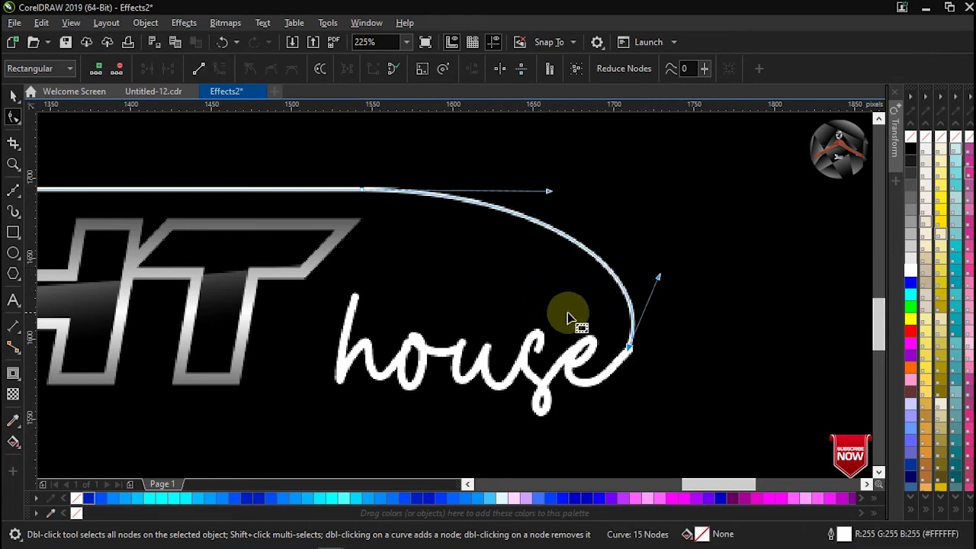
pyautogui.press('z')
pyautogui.rightClick(444, 305)
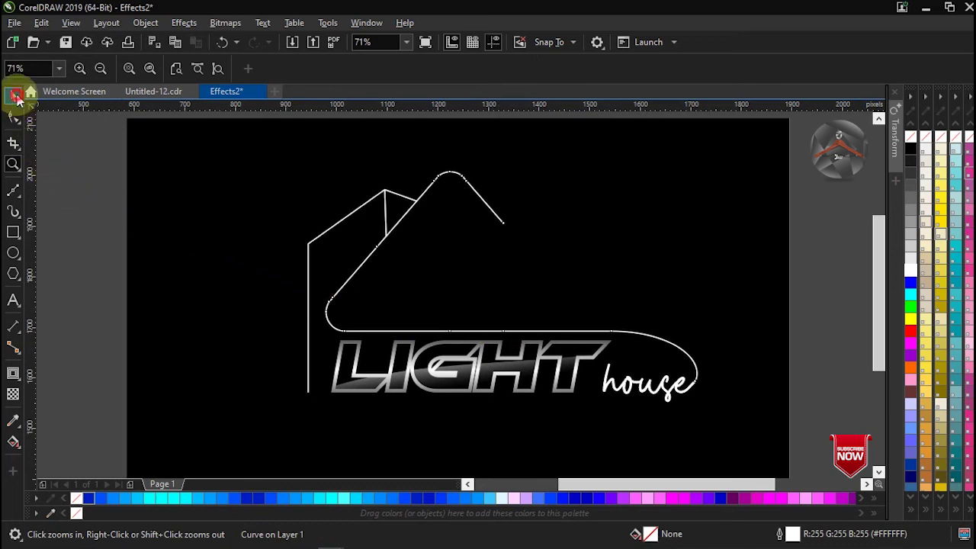
# Give the house's base curve and roof line a 5.0 px outline width.
pyautogui.click(14, 96)
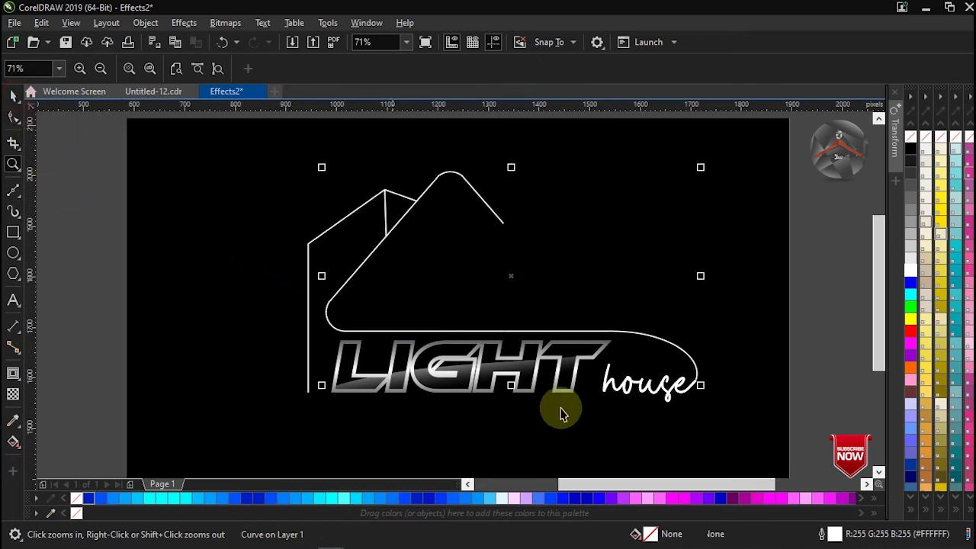
pyautogui.click(665, 405)
pyautogui.click(452, 328)
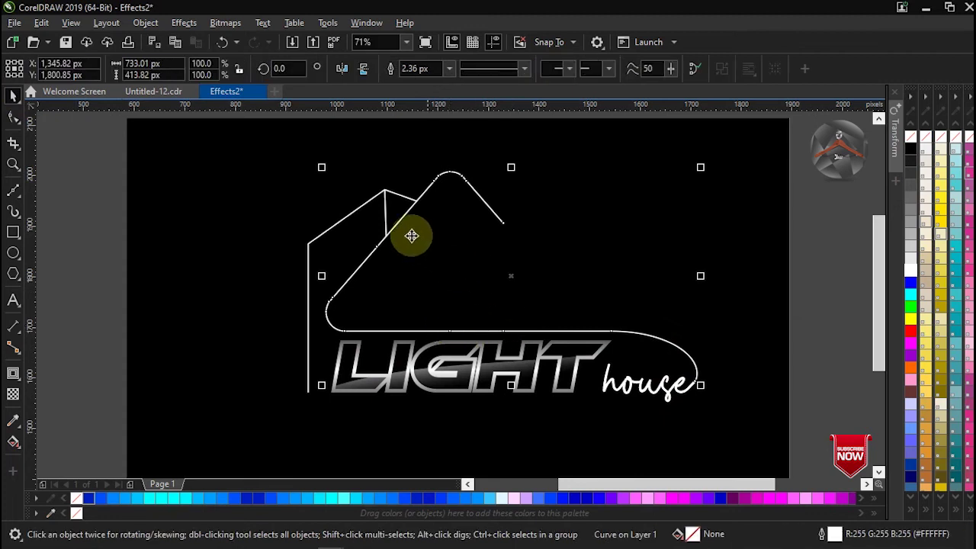
pyautogui.keyDown('shift'); pyautogui.click(361, 204); pyautogui.keyUp('shift')
pyautogui.click(338, 225)
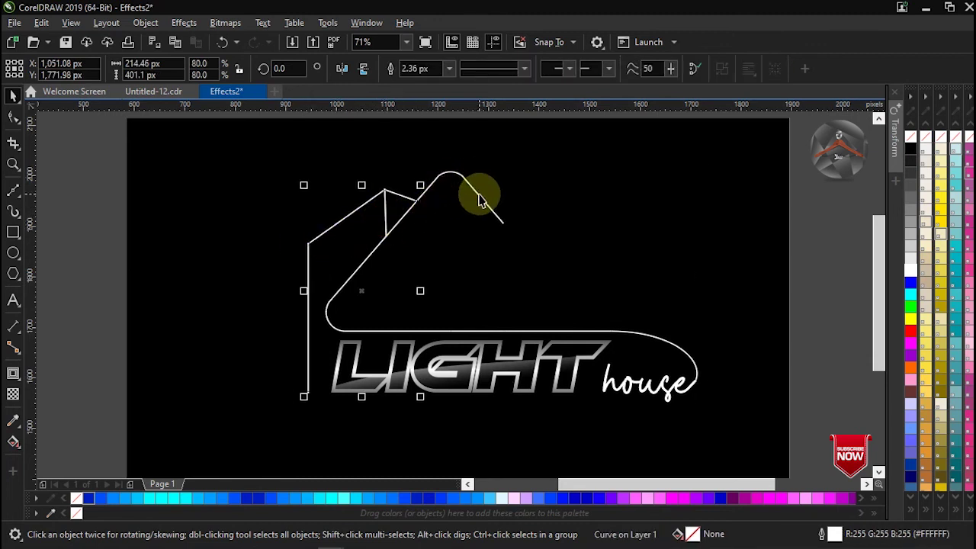
pyautogui.keyDown('shift'); pyautogui.click(478, 200); pyautogui.keyUp('shift')
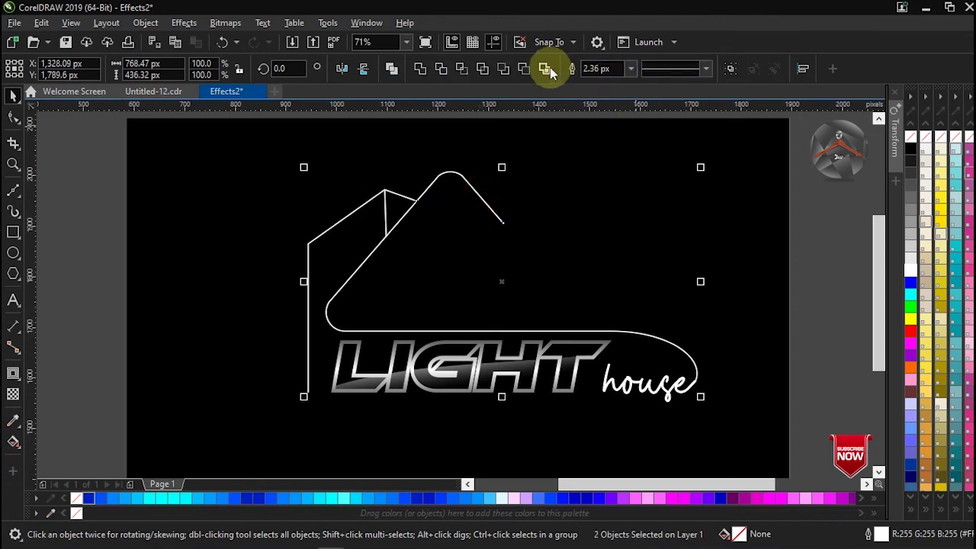
pyautogui.click(630, 69)
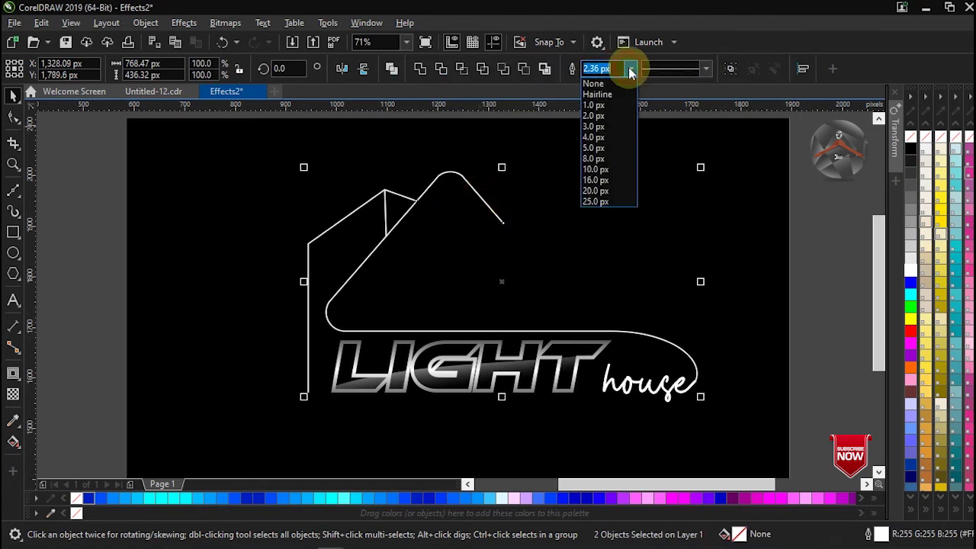
pyautogui.click(623, 149)
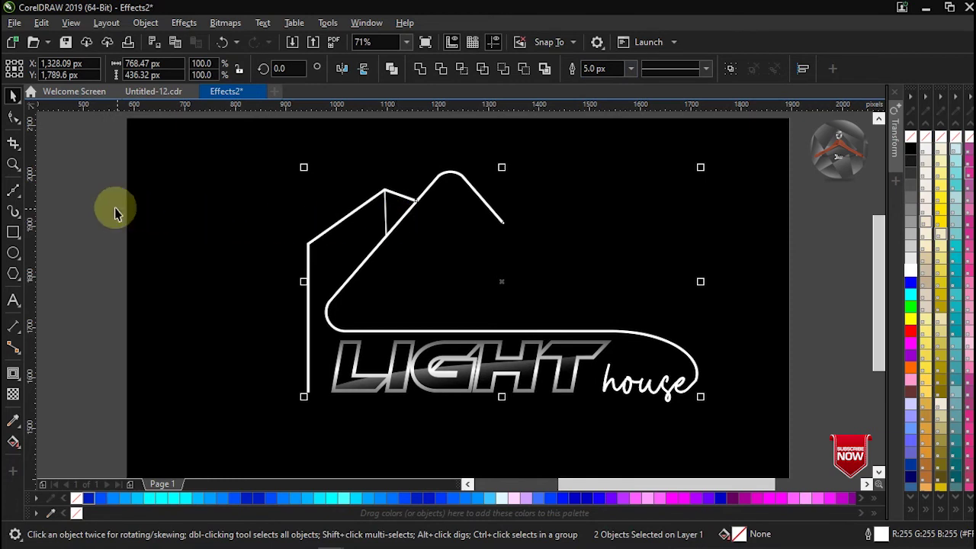
# Set the small vertical roof line to 5.0 px, then select all house lines plus the text.
pyautogui.click(386, 213)
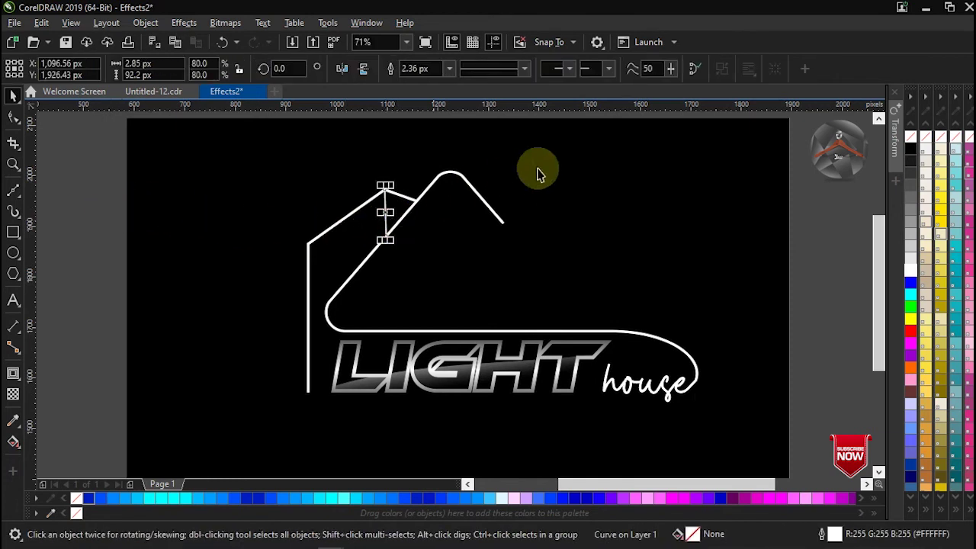
pyautogui.click(448, 71)
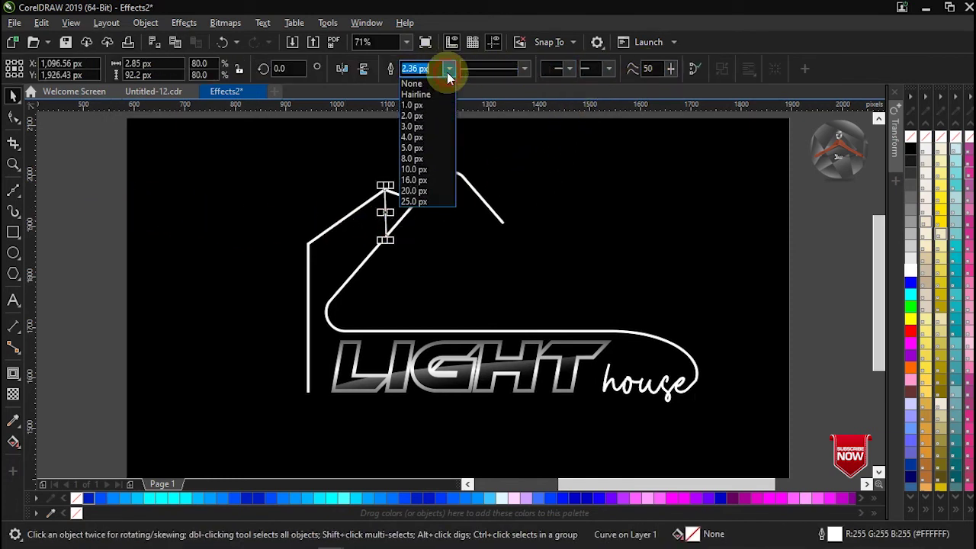
pyautogui.click(446, 149)
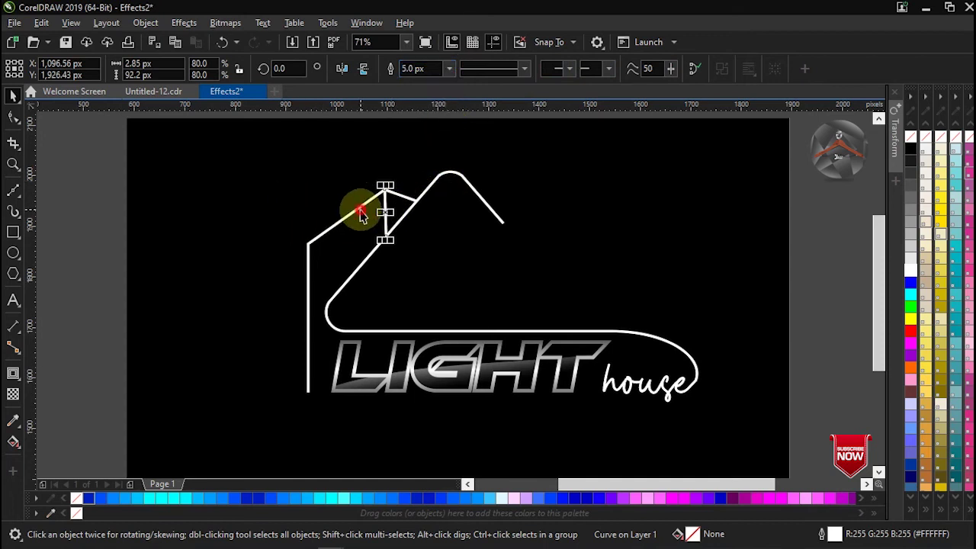
pyautogui.keyDown('shift'); pyautogui.click(362, 214); pyautogui.keyUp('shift')
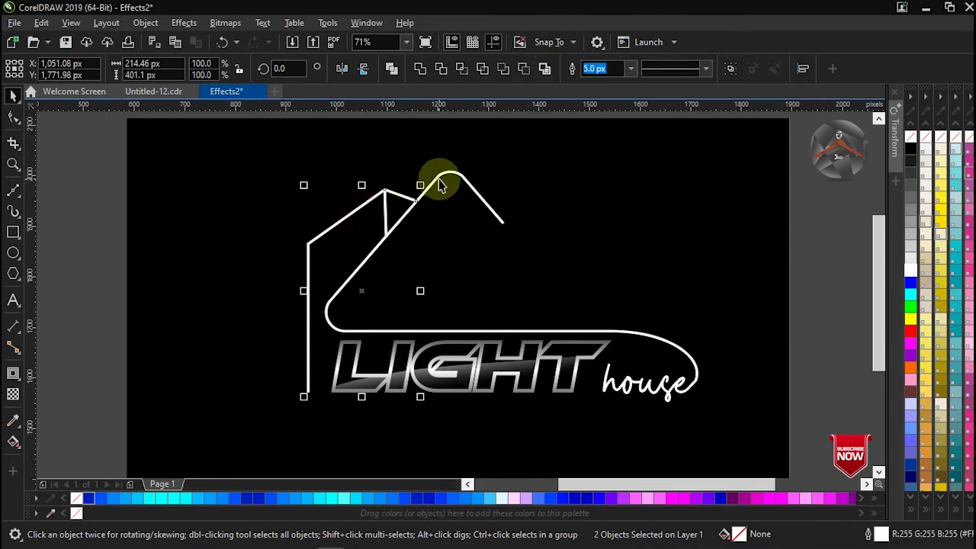
pyautogui.keyDown('shift'); pyautogui.click(442, 183); pyautogui.keyUp('shift')
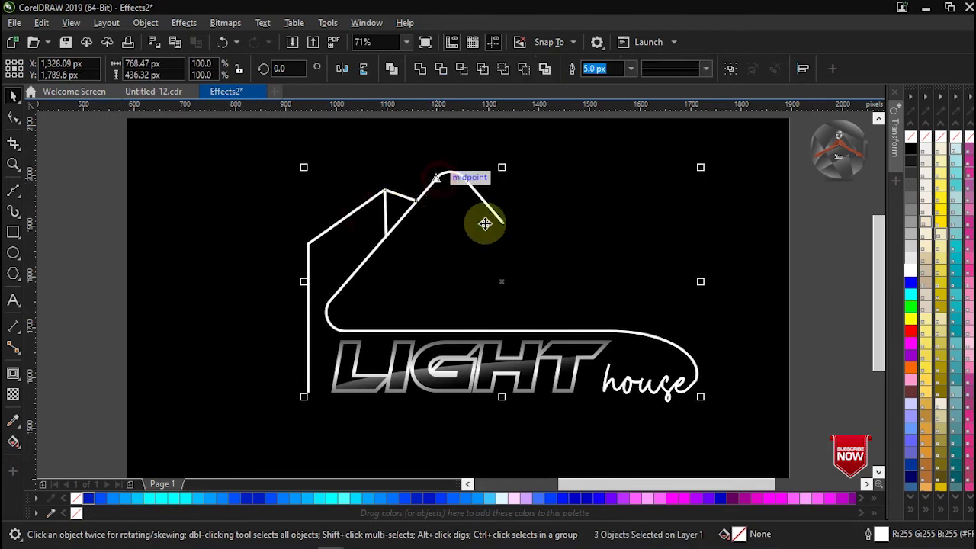
pyautogui.keyDown('shift'); pyautogui.click(618, 390); pyautogui.keyUp('shift')
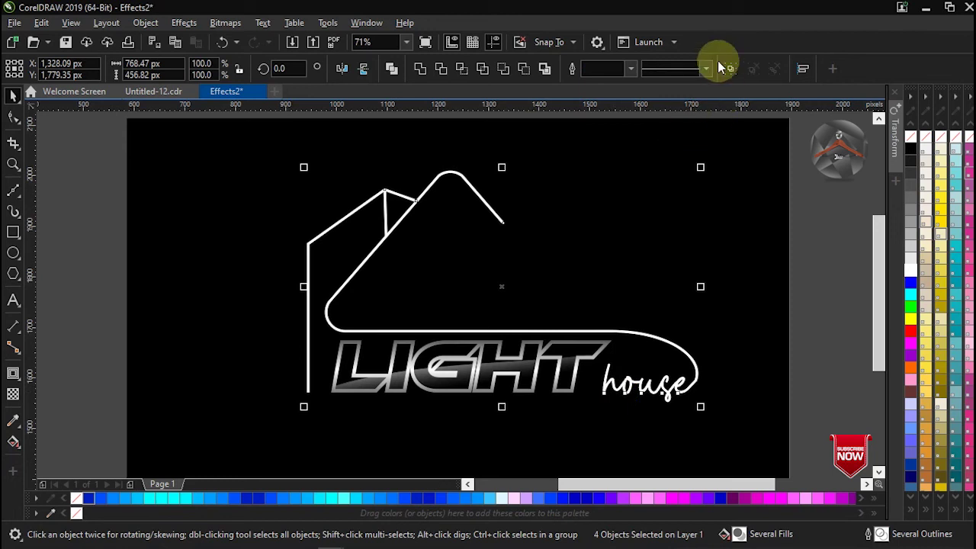
pyautogui.rightClick(503, 289)
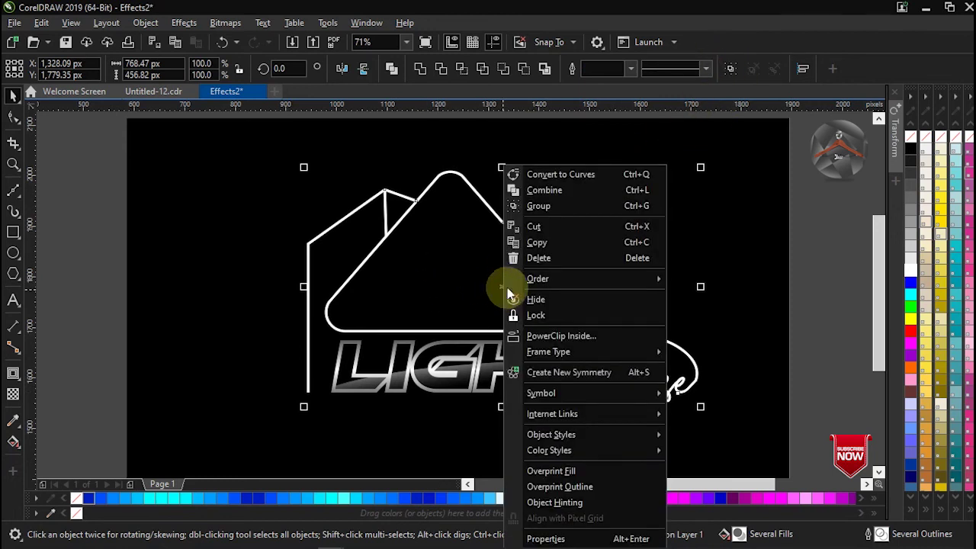
# Group the house lines and lettering into one four-object group and zoom in on the logo.
pyautogui.click(558, 206)
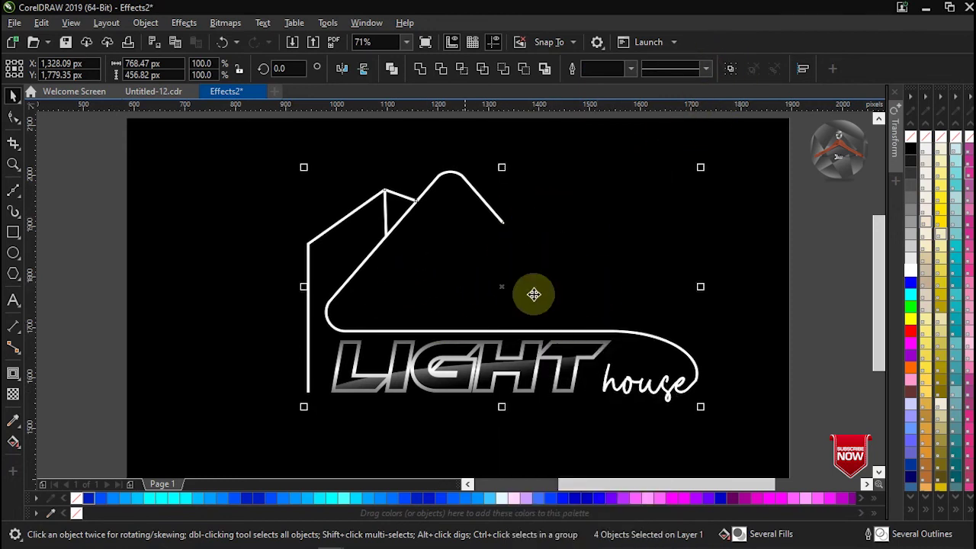
pyautogui.moveTo(219, 159); pyautogui.dragTo(756, 442)
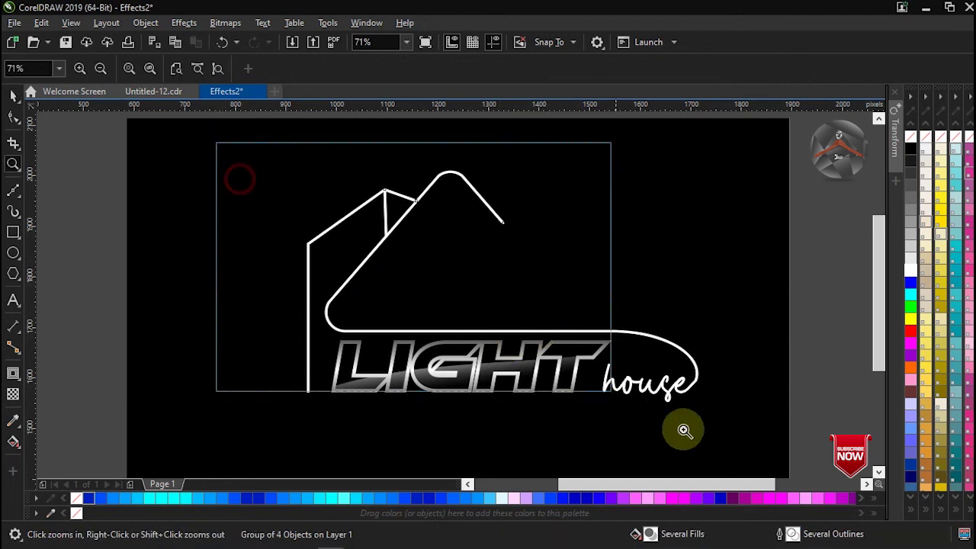
pyautogui.moveTo(664, 485); pyautogui.dragTo(654, 485)
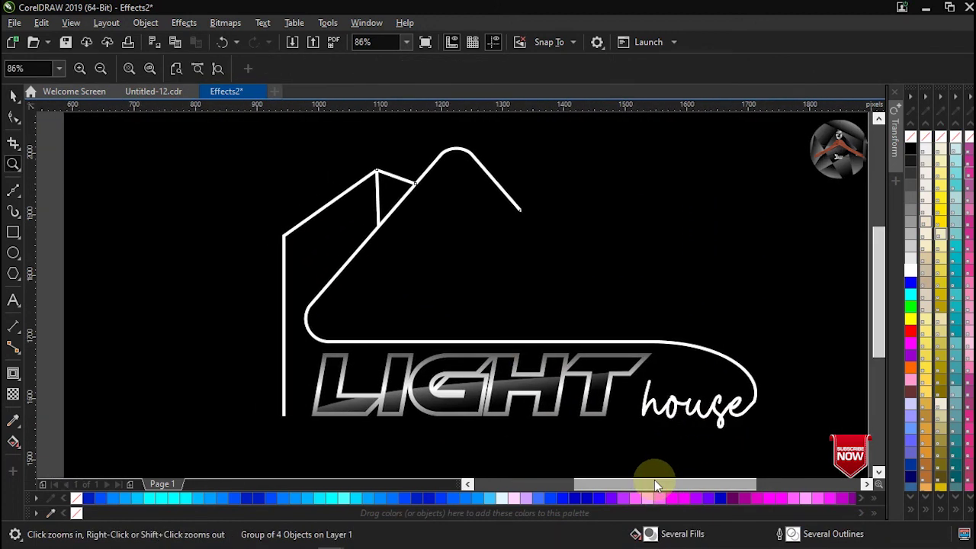
pyautogui.moveTo(224, 130); pyautogui.dragTo(790, 435)
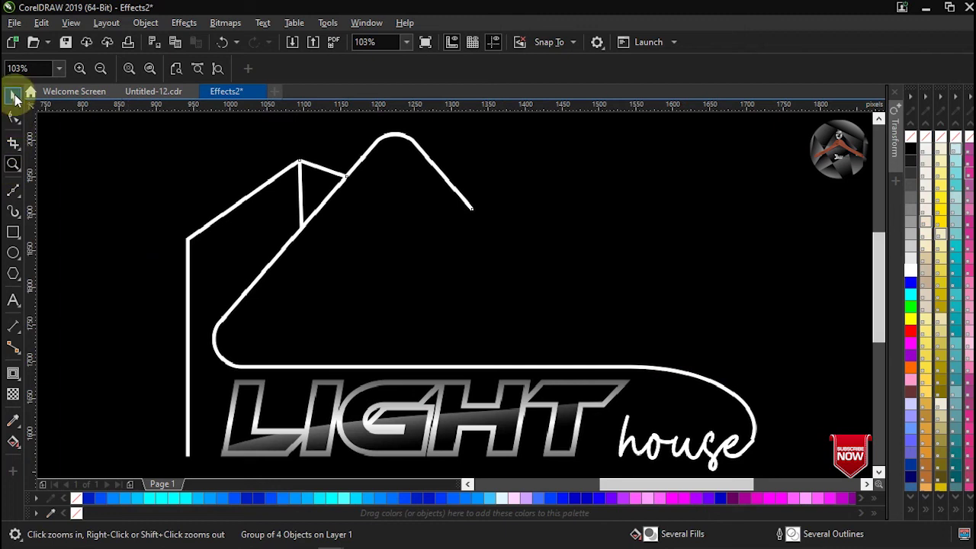
pyautogui.click(14, 95)
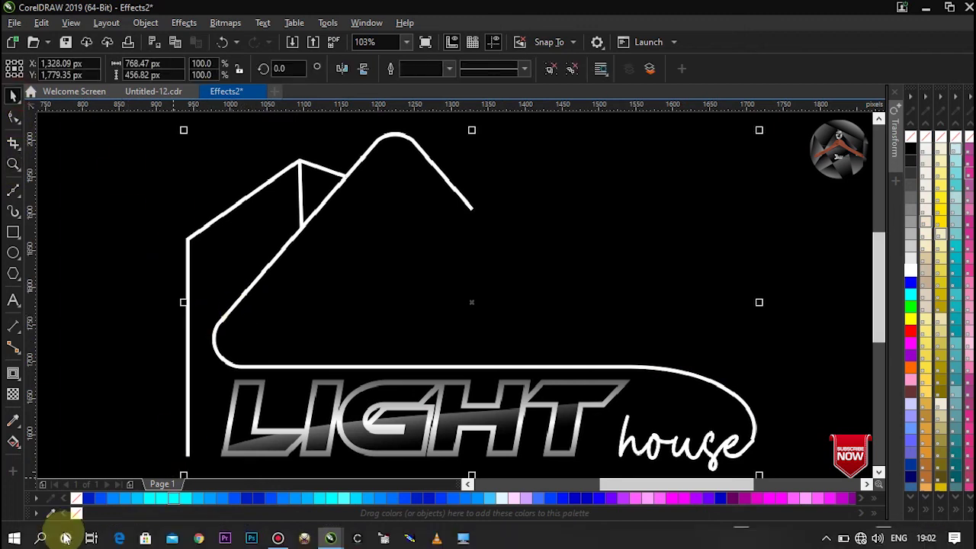
pyautogui.click(14, 373)
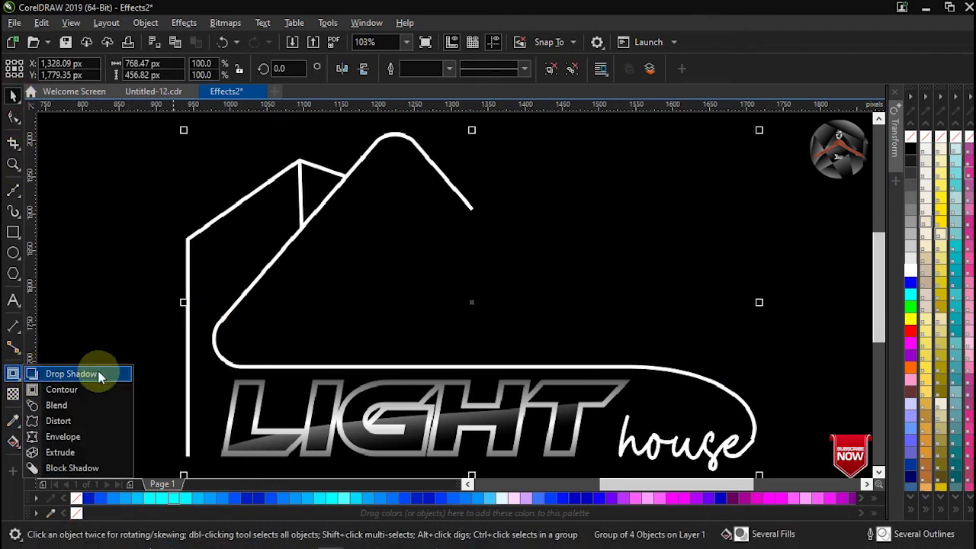
# Add a drop shadow to the logo group, dragged from its left edge far to the right.
pyautogui.click(71, 374)
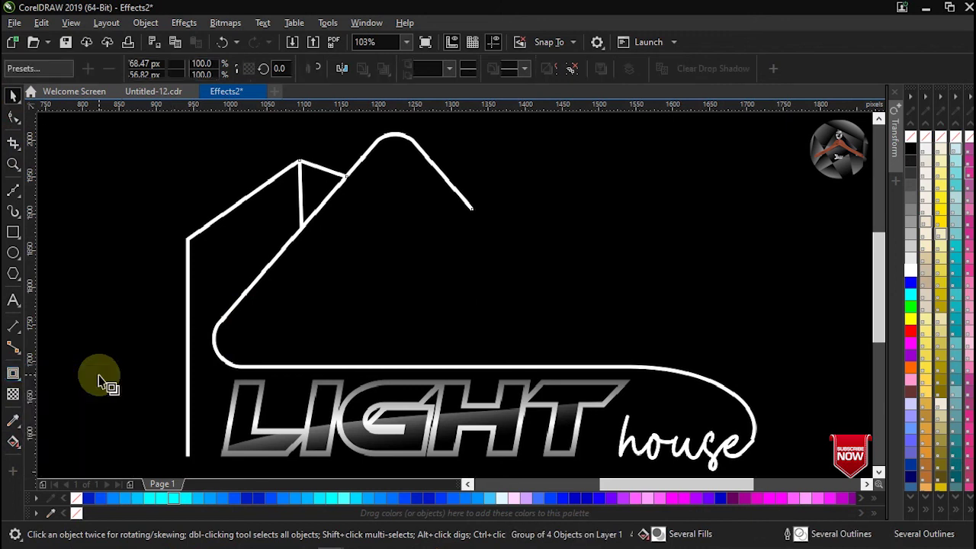
pyautogui.moveTo(189, 329); pyautogui.dragTo(703, 307)
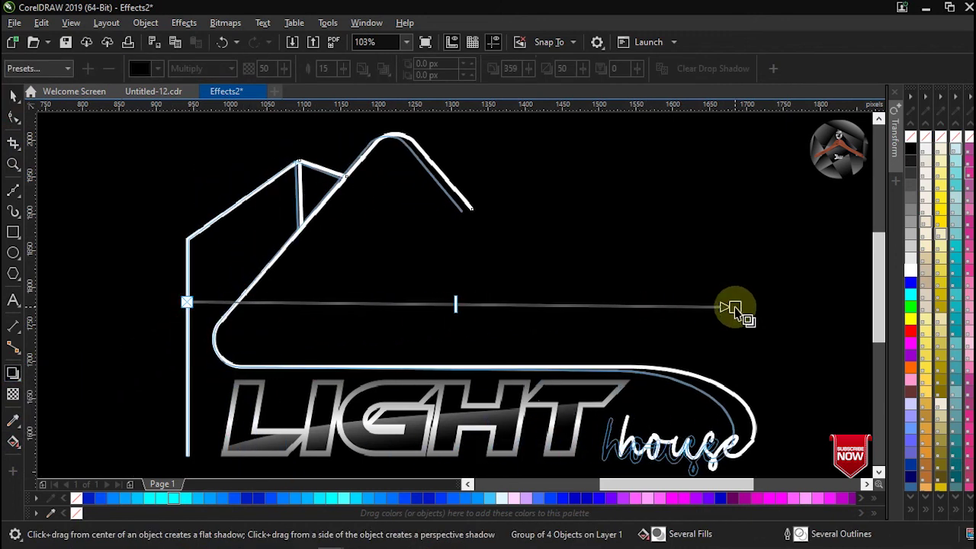
pyautogui.moveTo(703, 307); pyautogui.dragTo(756, 304)
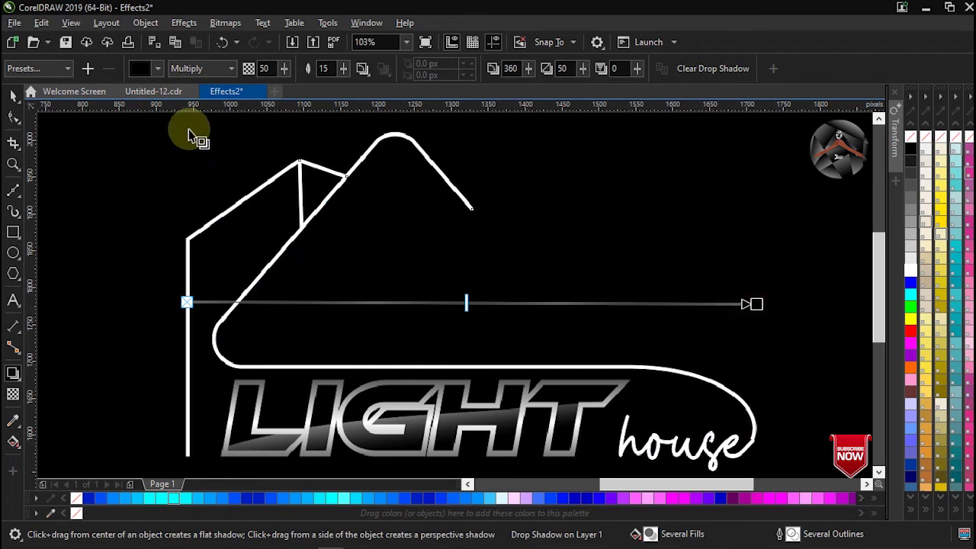
pyautogui.click(154, 71)
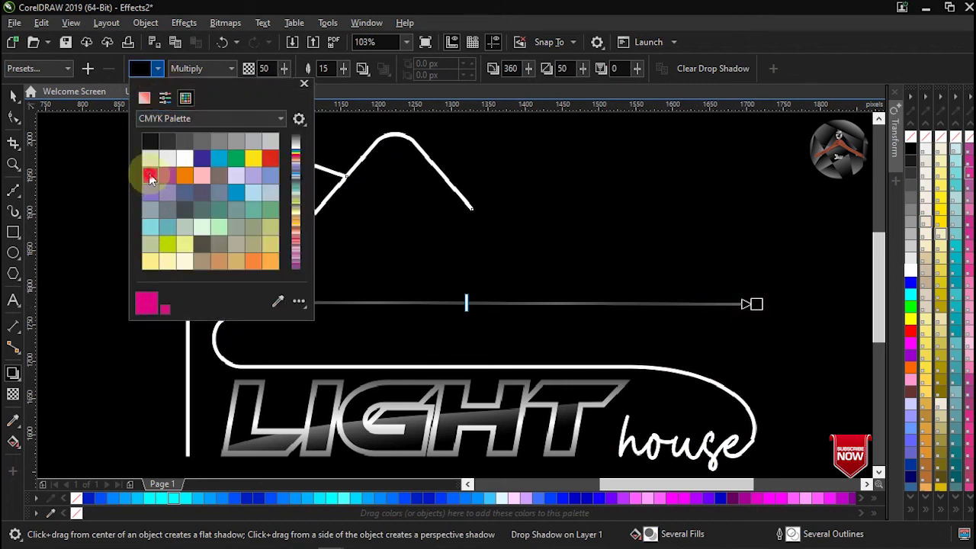
# Make the shadow a magenta glow: Normal mode, feathering 5 spreading outward, opacity 100.
pyautogui.click(150, 178)
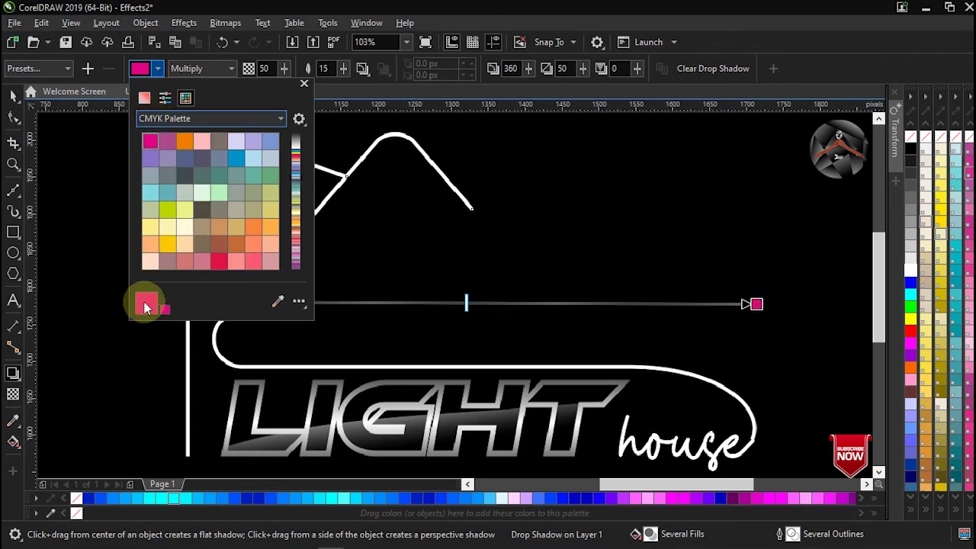
pyautogui.click(324, 145)
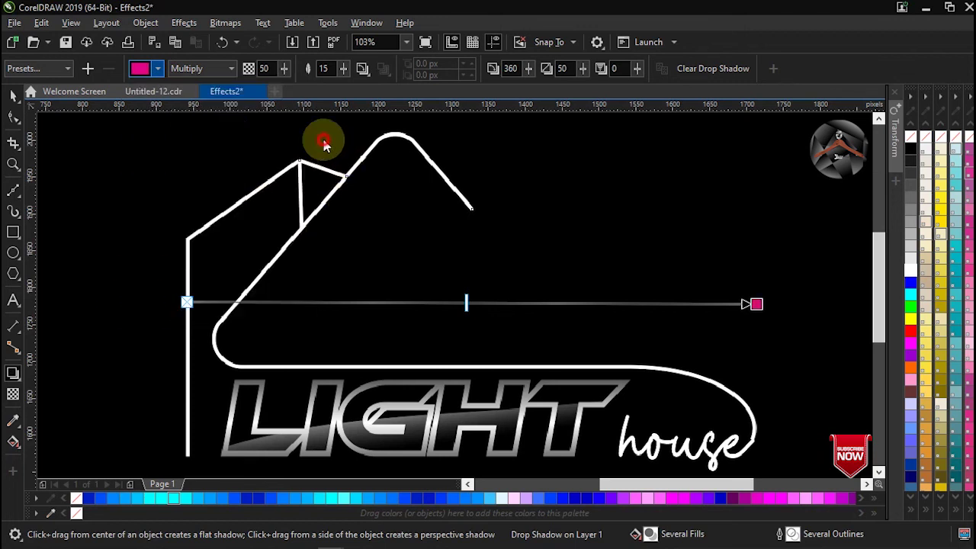
pyautogui.click(200, 72)
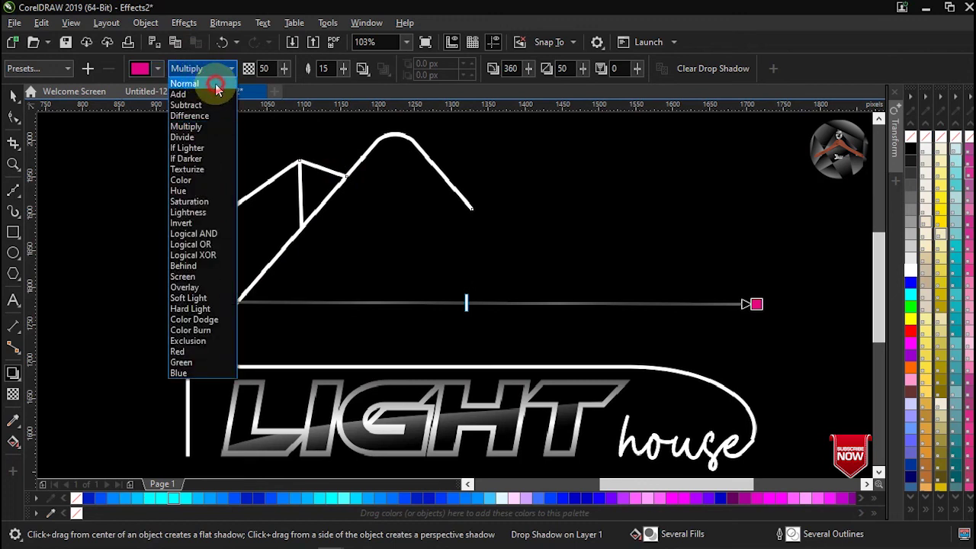
pyautogui.click(216, 84)
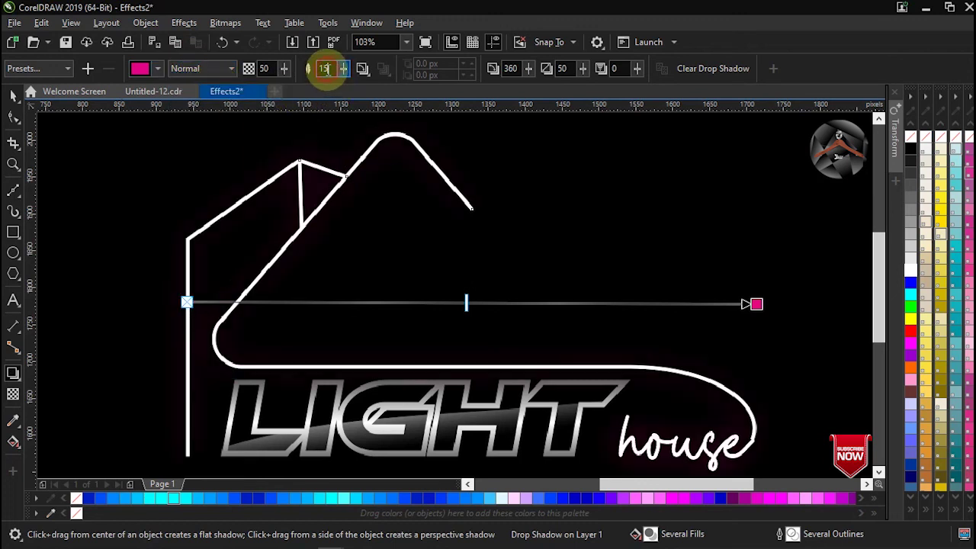
pyautogui.write('5')
pyautogui.press('Return')
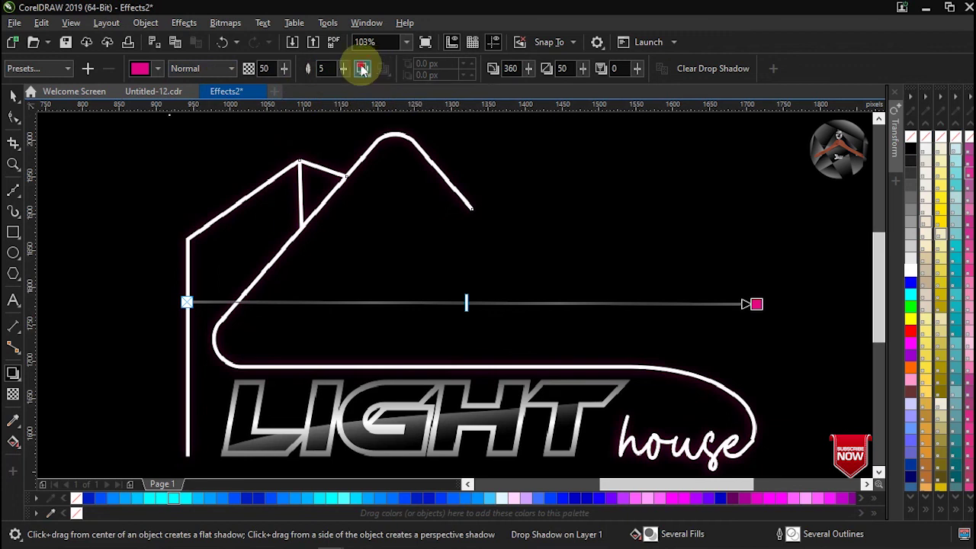
pyautogui.click(363, 70)
pyautogui.click(392, 133)
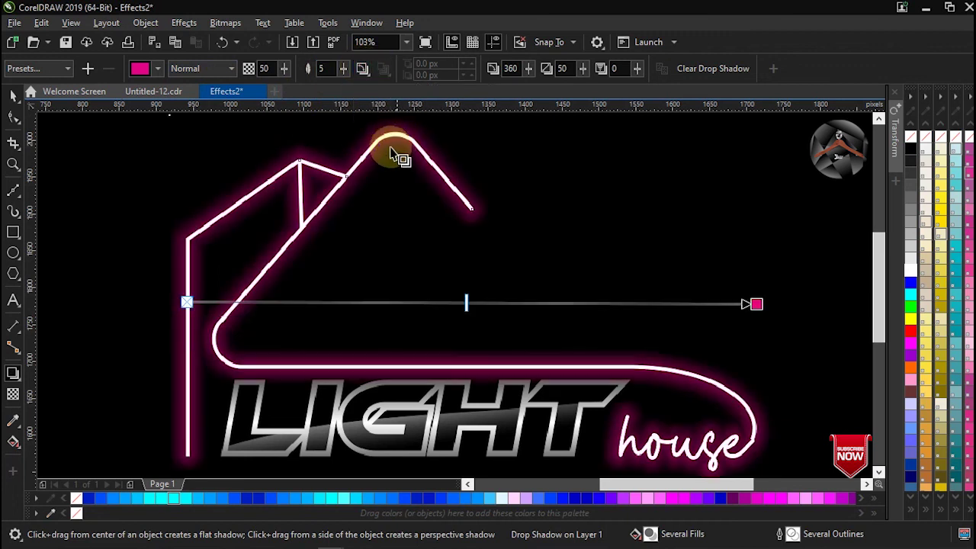
pyautogui.moveTo(478, 305); pyautogui.dragTo(753, 305)
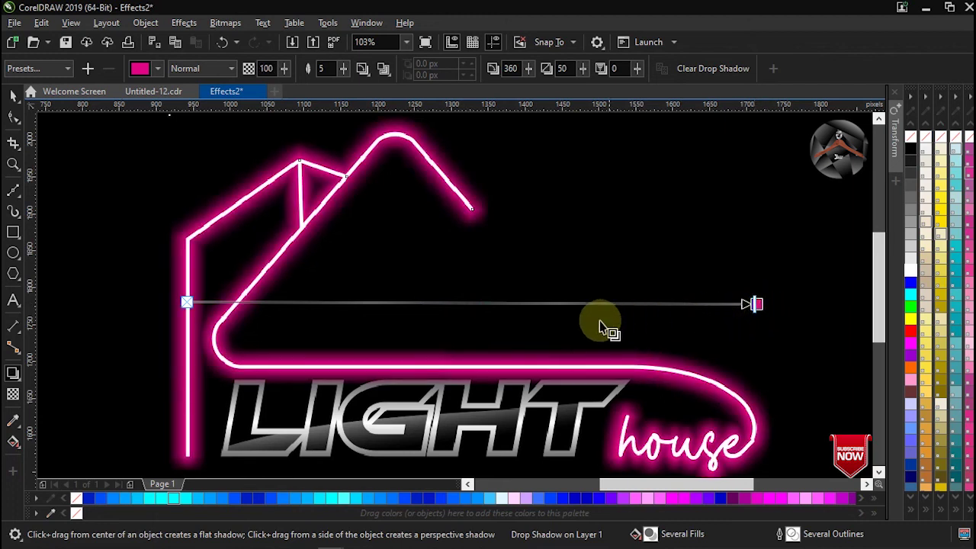
pyautogui.press('z')
pyautogui.rightClick(512, 356)
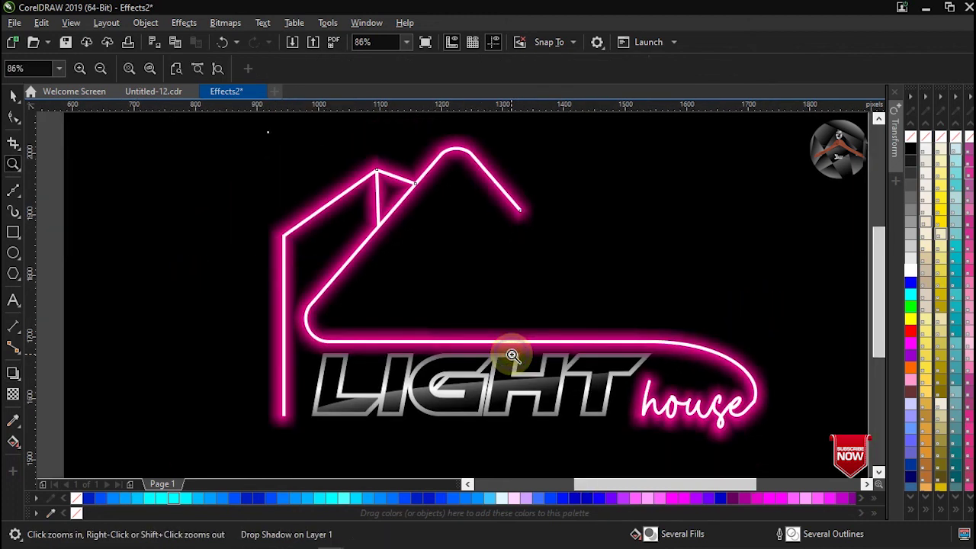
# Zoom out to the whole page and nudge the neon house lines slightly right and down.
pyautogui.rightClick(513, 356)
pyautogui.moveTo(96, 191); pyautogui.dragTo(501, 401)
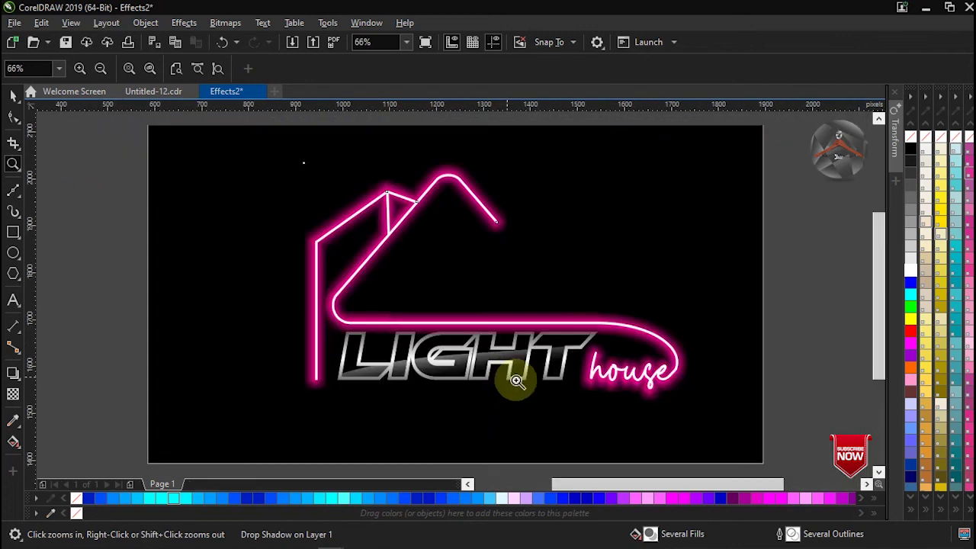
pyautogui.click(13, 98)
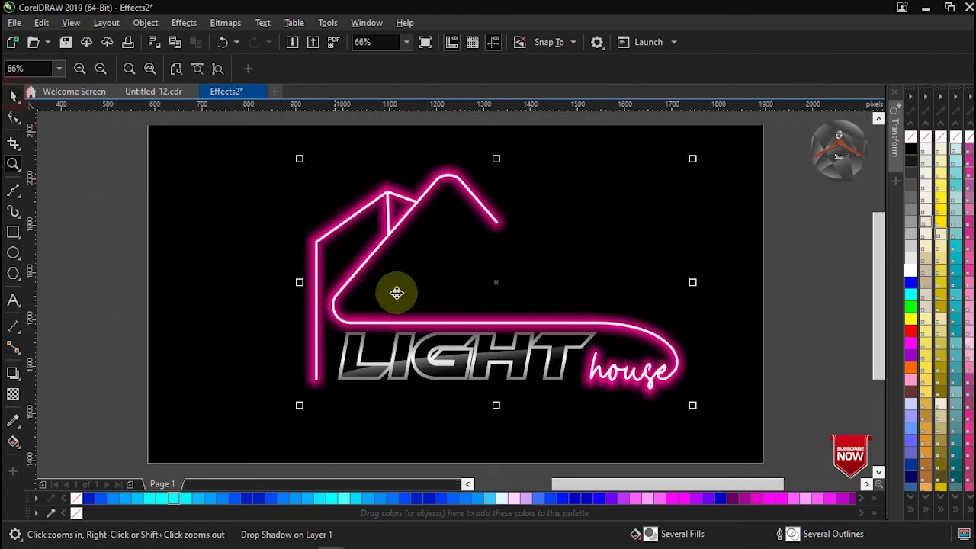
pyautogui.click(425, 365)
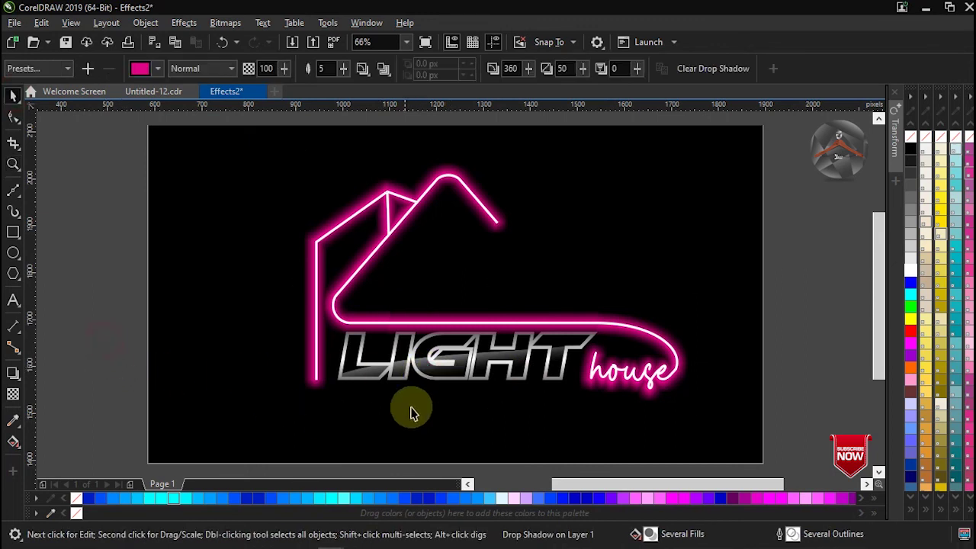
pyautogui.click(412, 402)
pyautogui.click(428, 378)
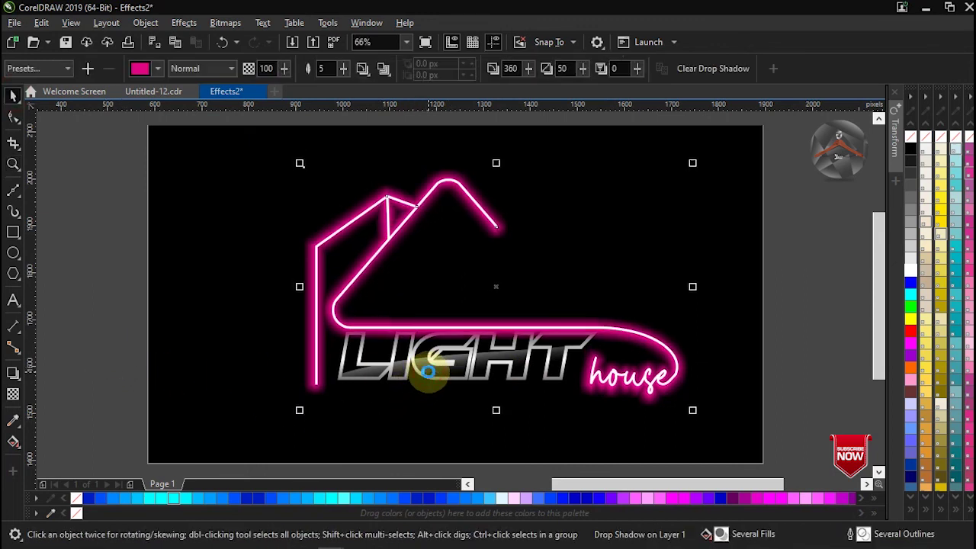
pyautogui.moveTo(435, 319); pyautogui.dragTo(439, 322)
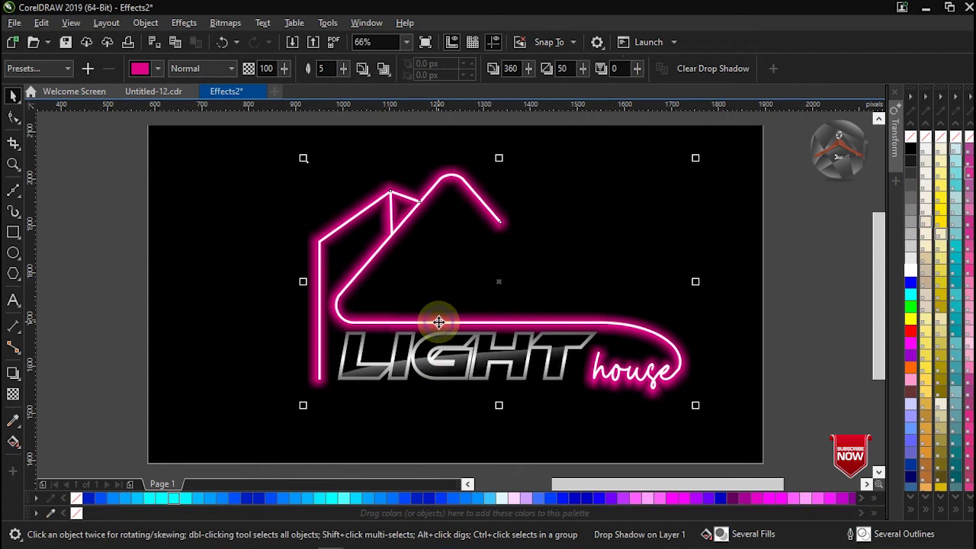
# Zoom in around the logo and show the finished neon logo in full-screen preview.
pyautogui.click(352, 361)
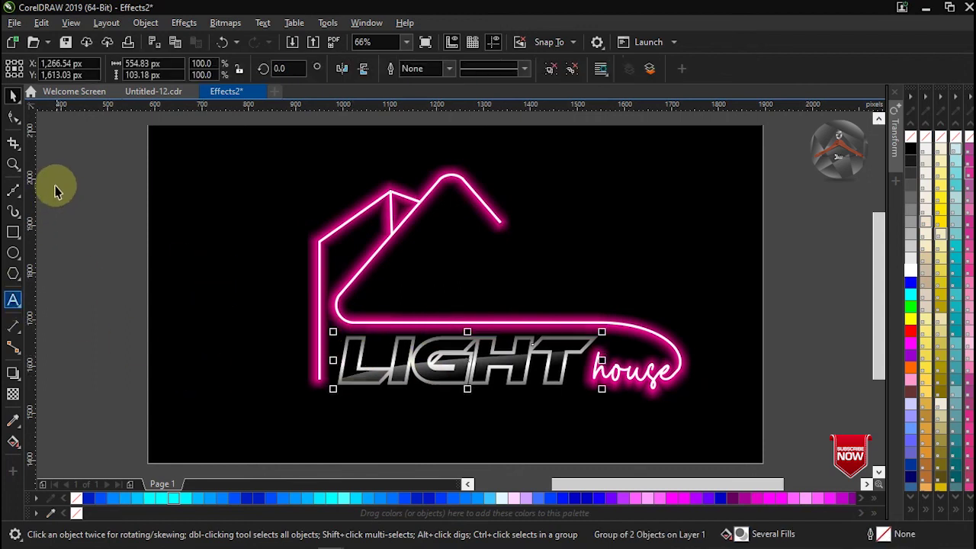
pyautogui.click(113, 298)
pyautogui.press('z')
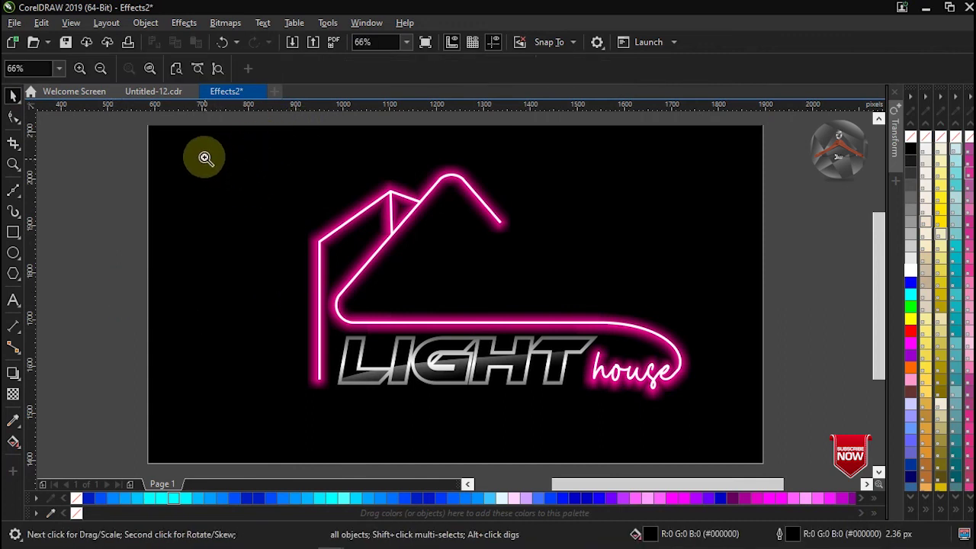
pyautogui.moveTo(211, 143); pyautogui.dragTo(744, 443)
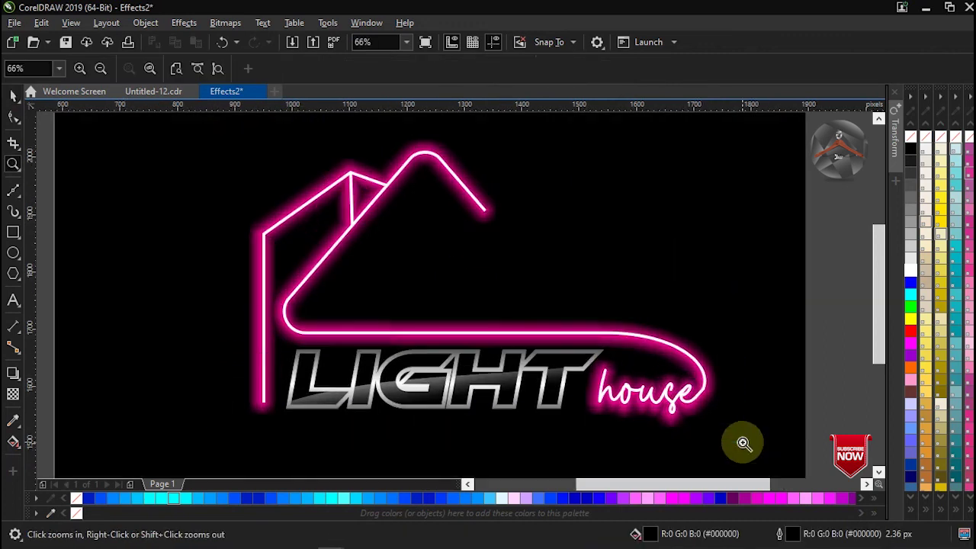
pyautogui.click(425, 44)
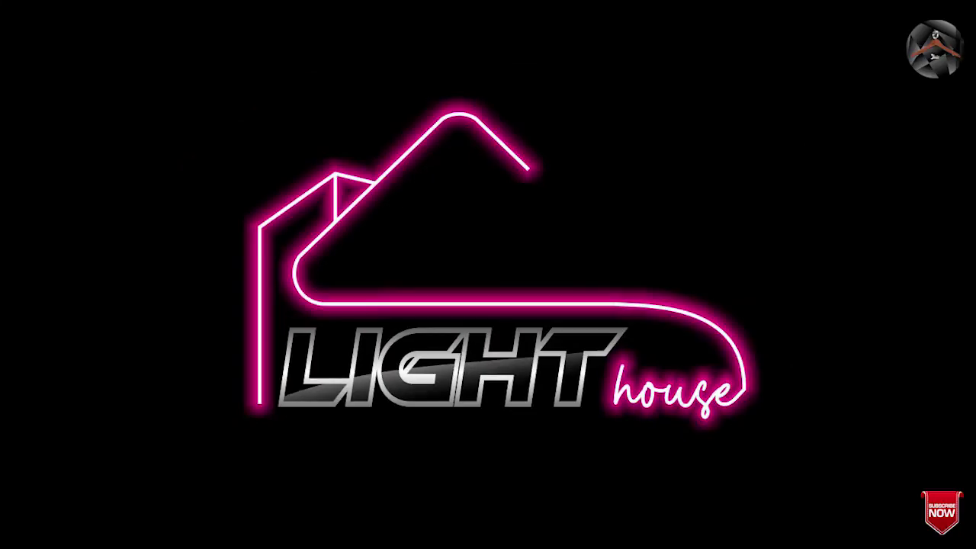